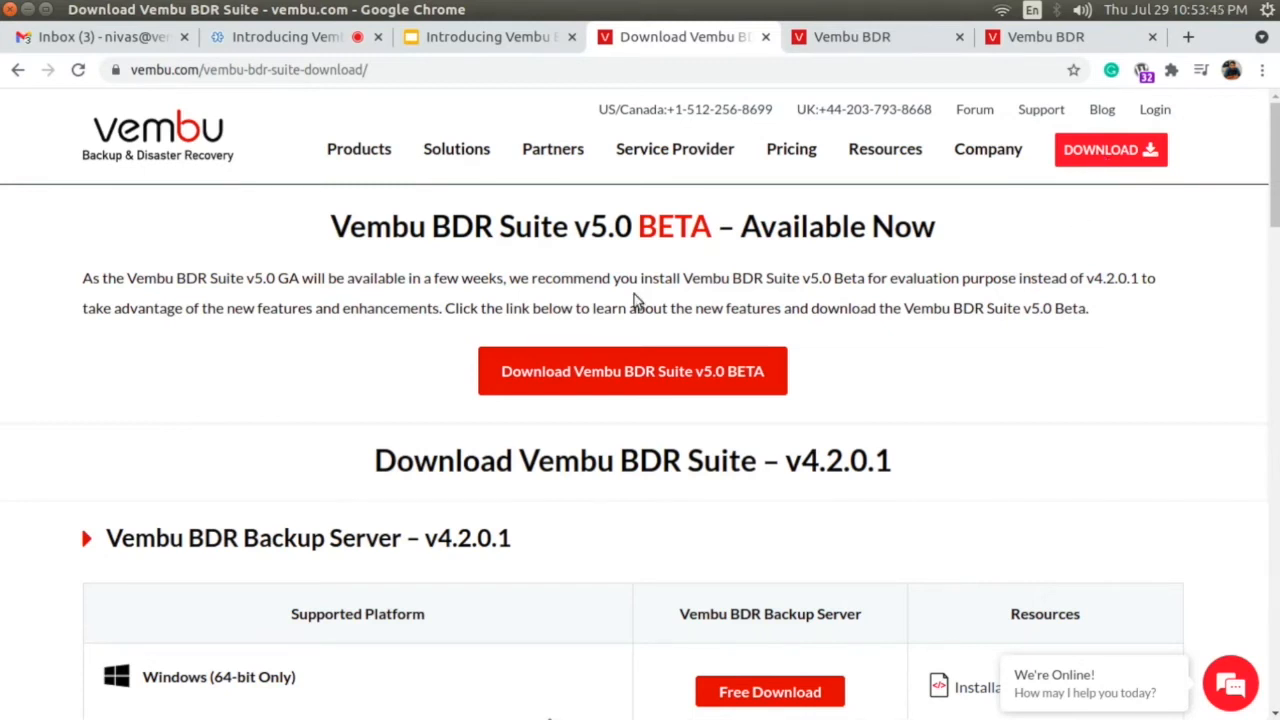
Open the Vembu BDR Suite v5.0 BETA download page and examine the Windows platforms supported by the Backup Server.
left_click(606, 369)
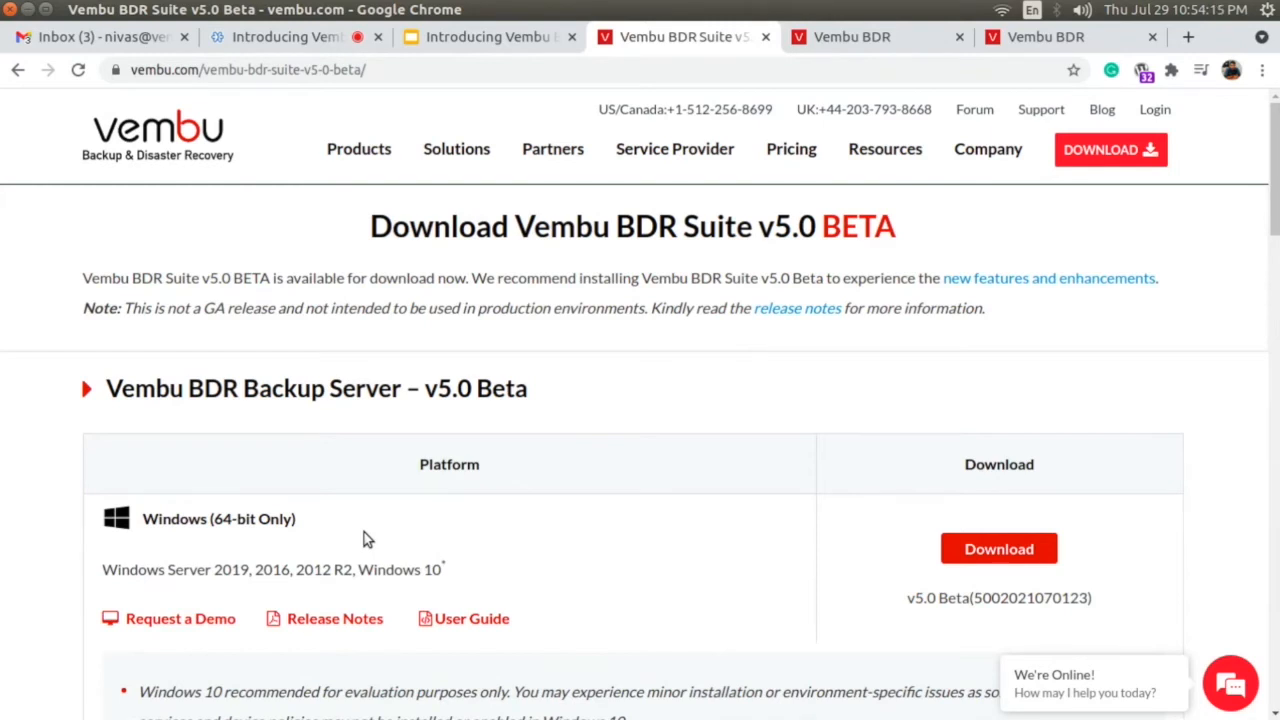
scroll(364, 538, "down", 3)
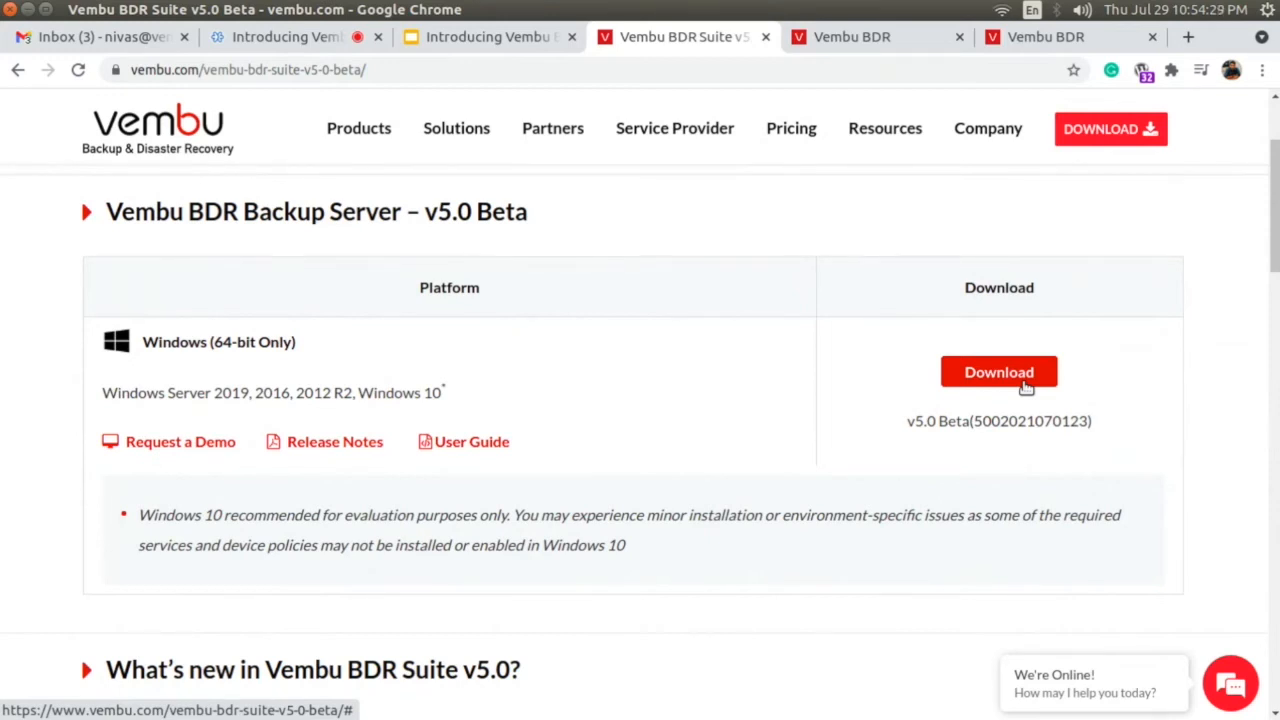
left_click_drag(103, 395, 480, 413)
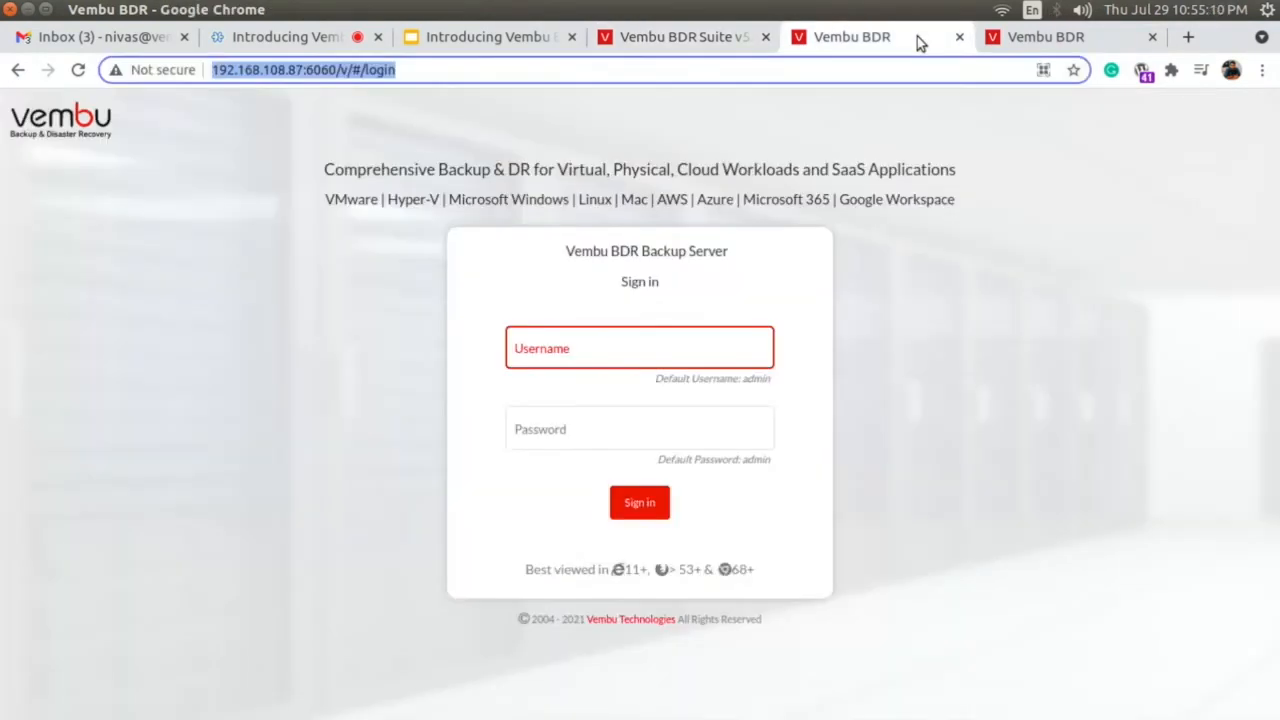
Sign in to the Vembu BDR Backup Server console as admin with the account password and dismiss the browser's password warning.
left_click(940, 40)
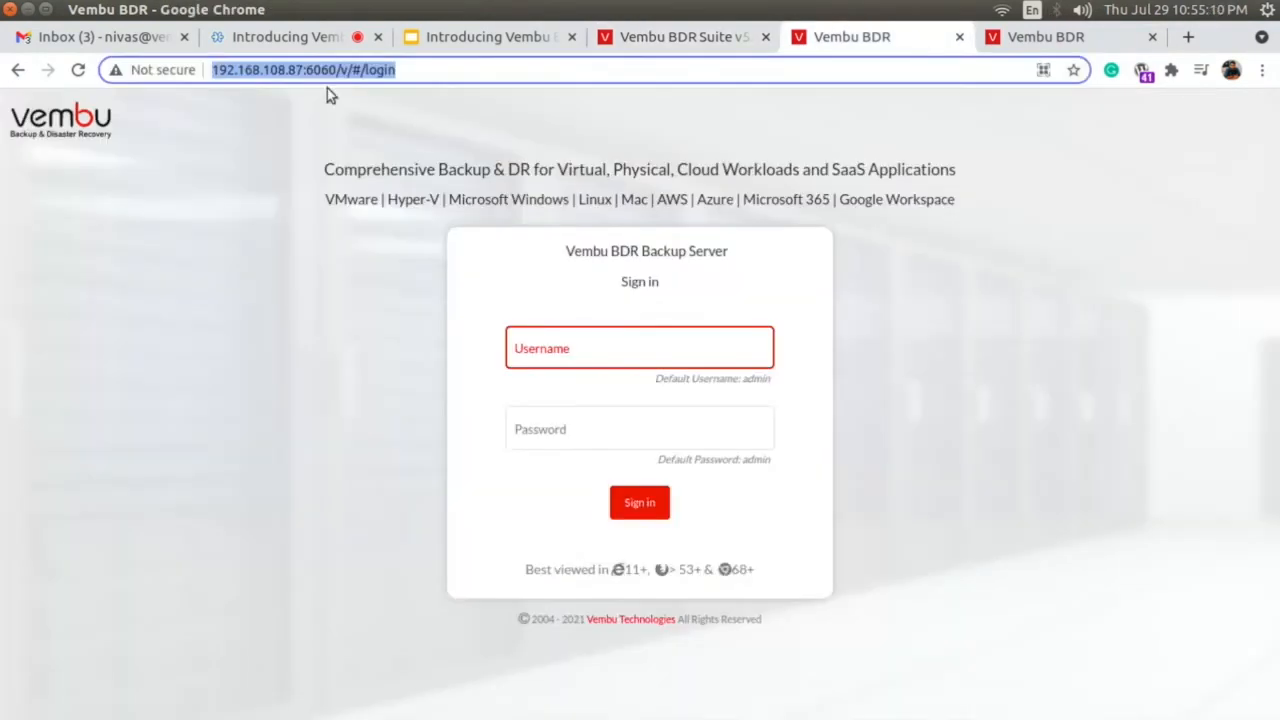
left_click(242, 72)
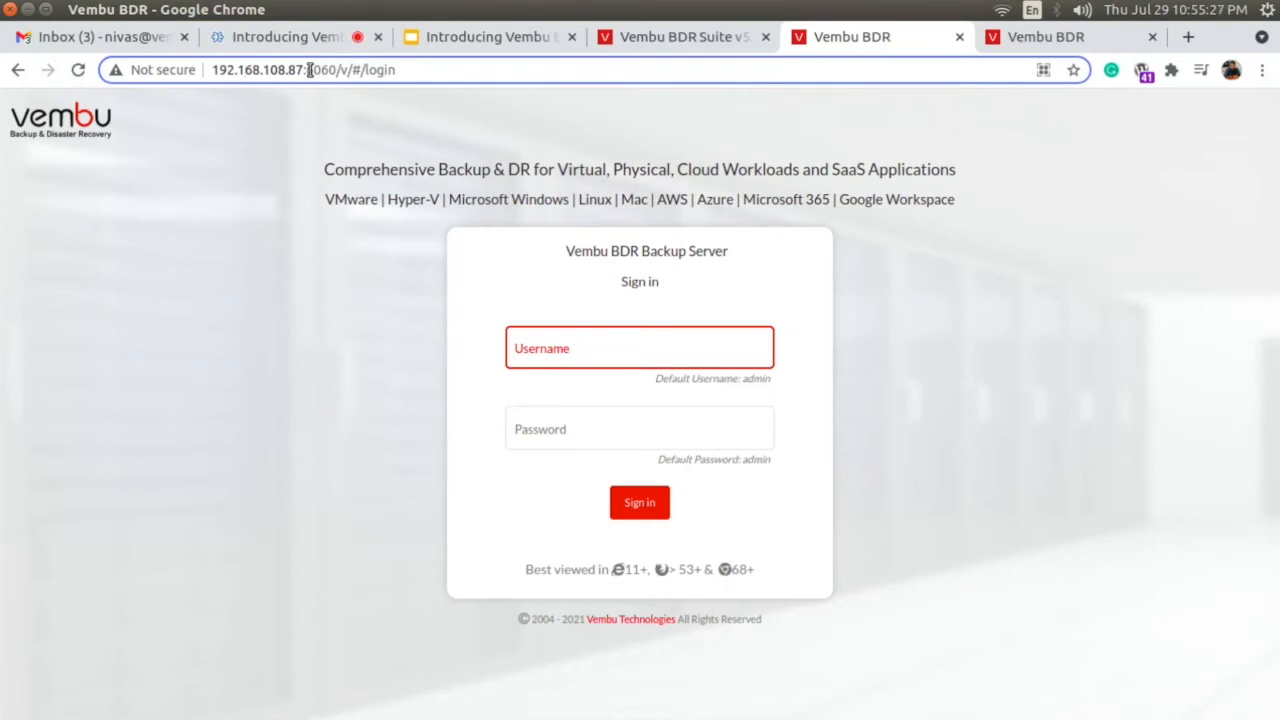
left_click(611, 349)
type("admin")
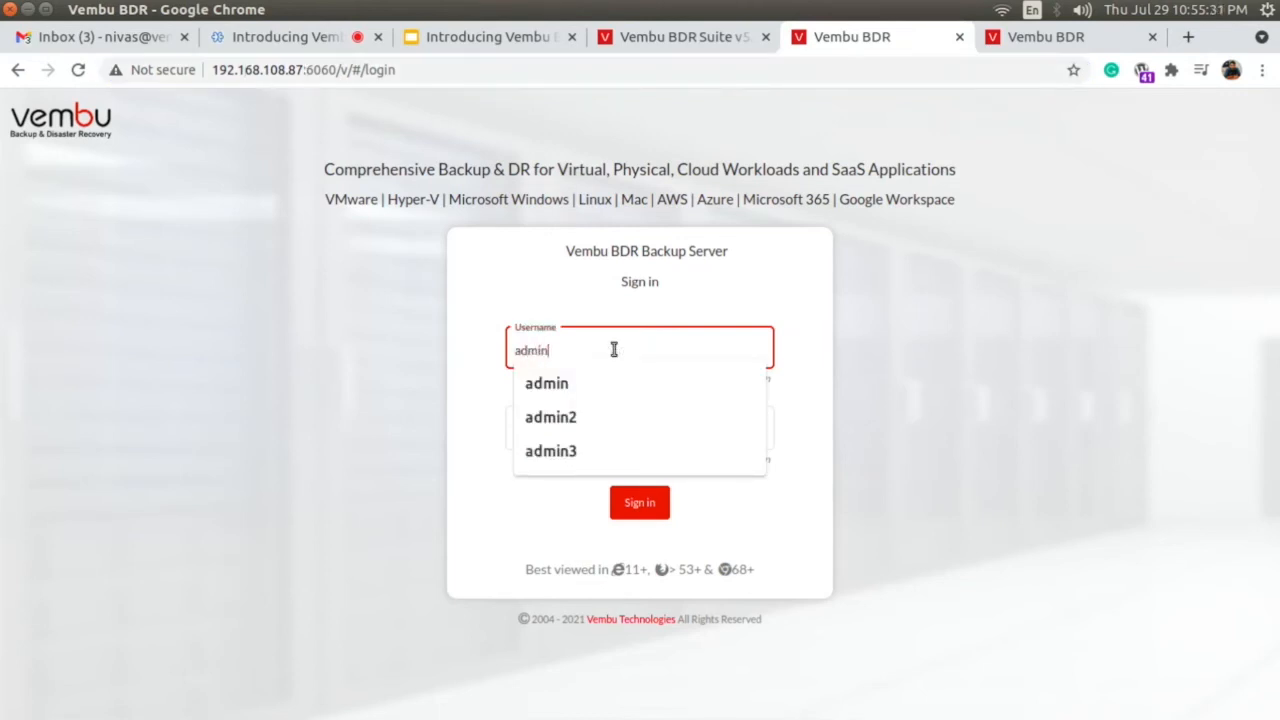
key("Tab")
type("admin")
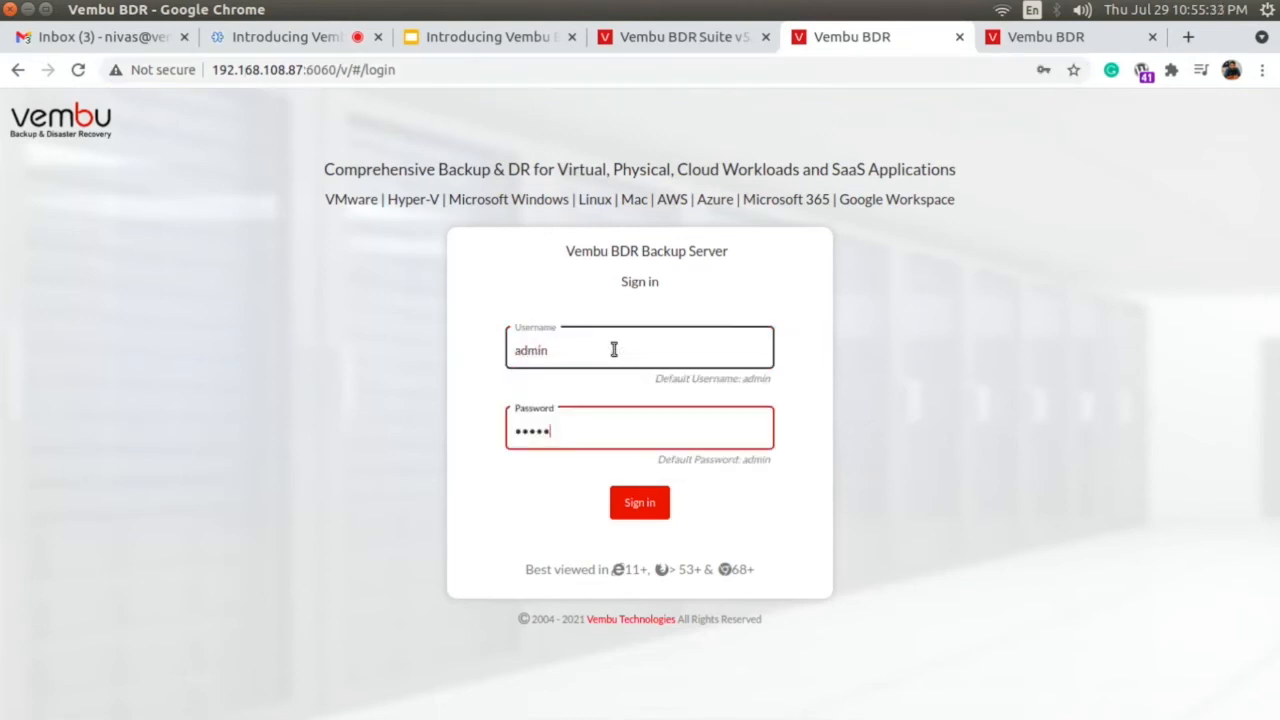
key("Return")
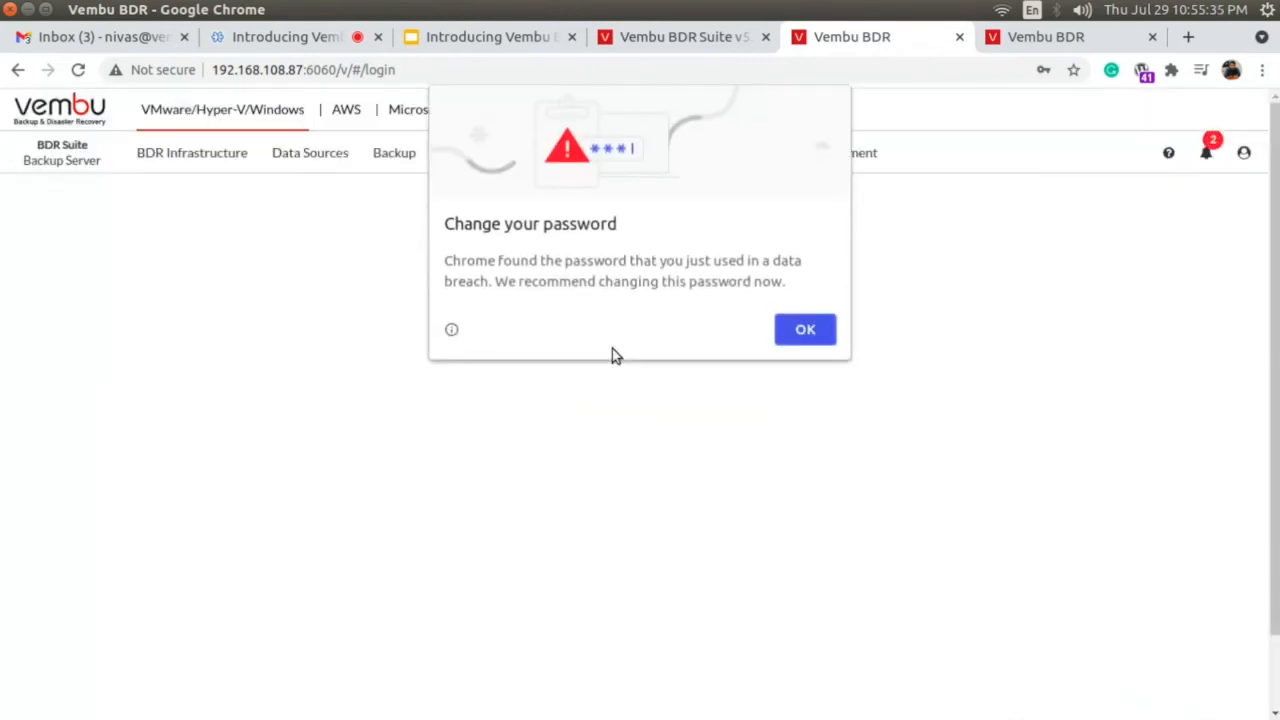
left_click(805, 331)
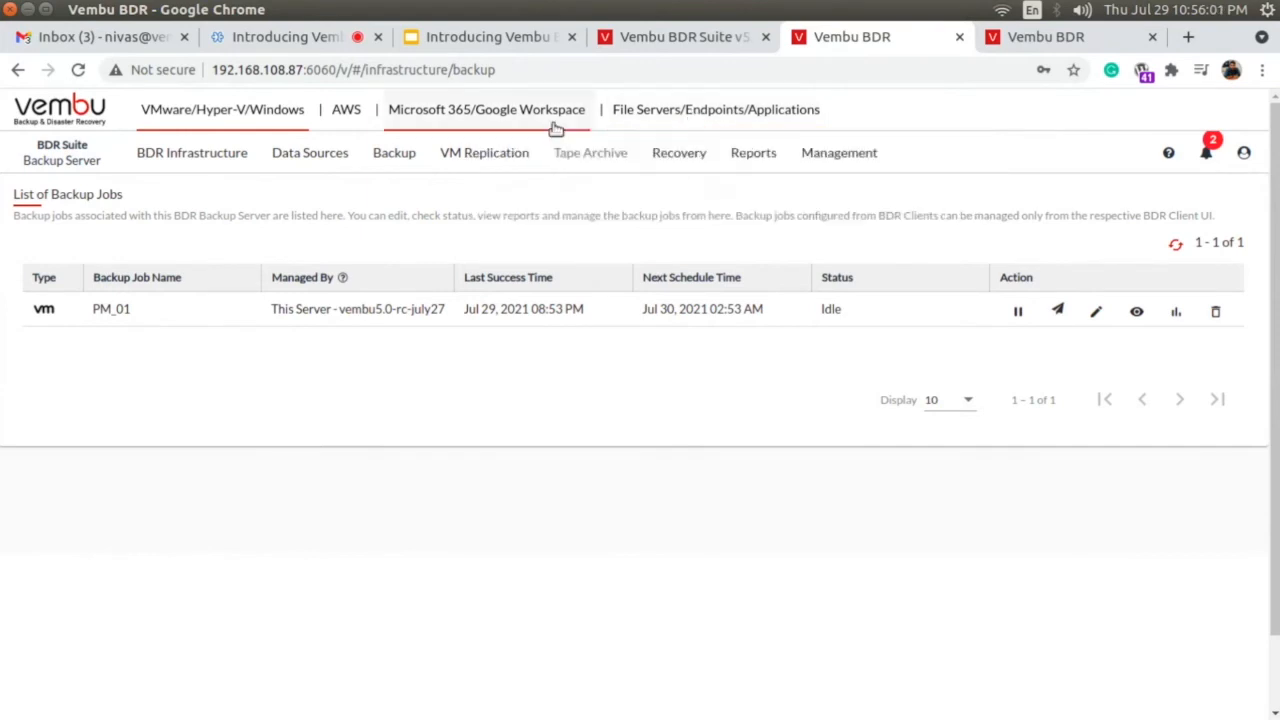
Switch to Microsoft 365/Google Workspace backups and open the block storage backup repository configuration.
left_click(479, 118)
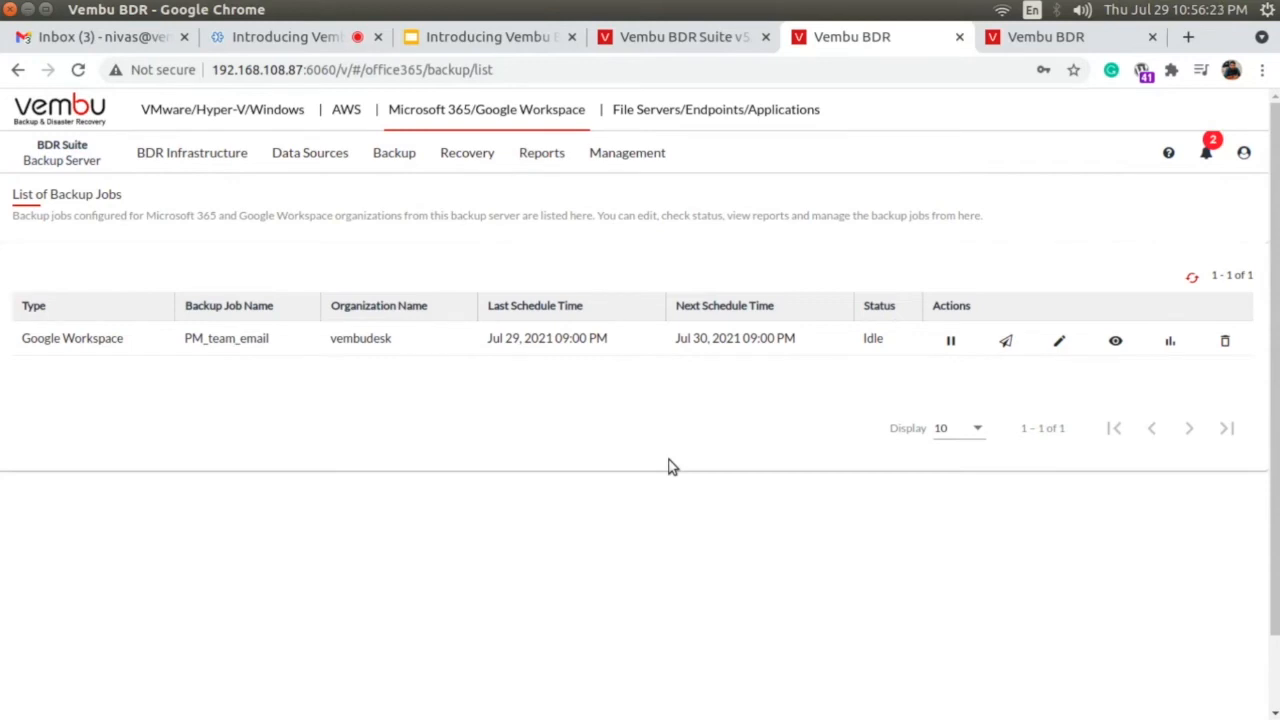
left_click(173, 158)
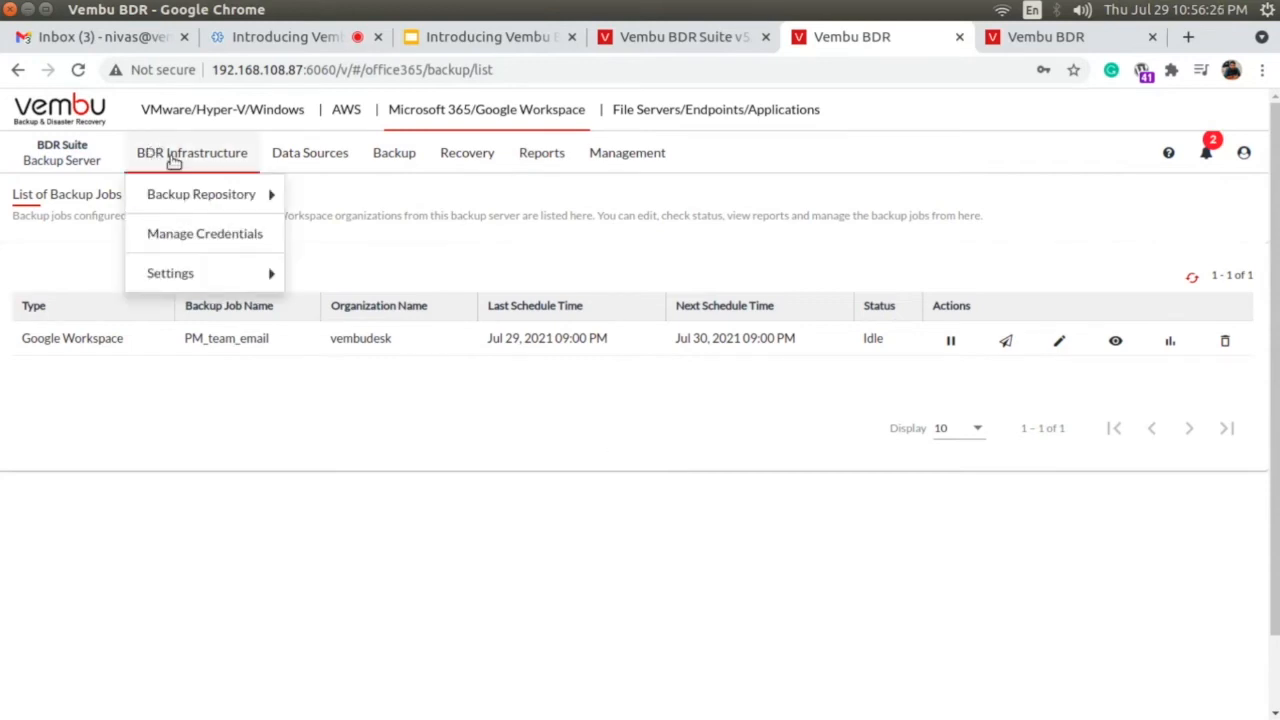
mouse_move(183, 197)
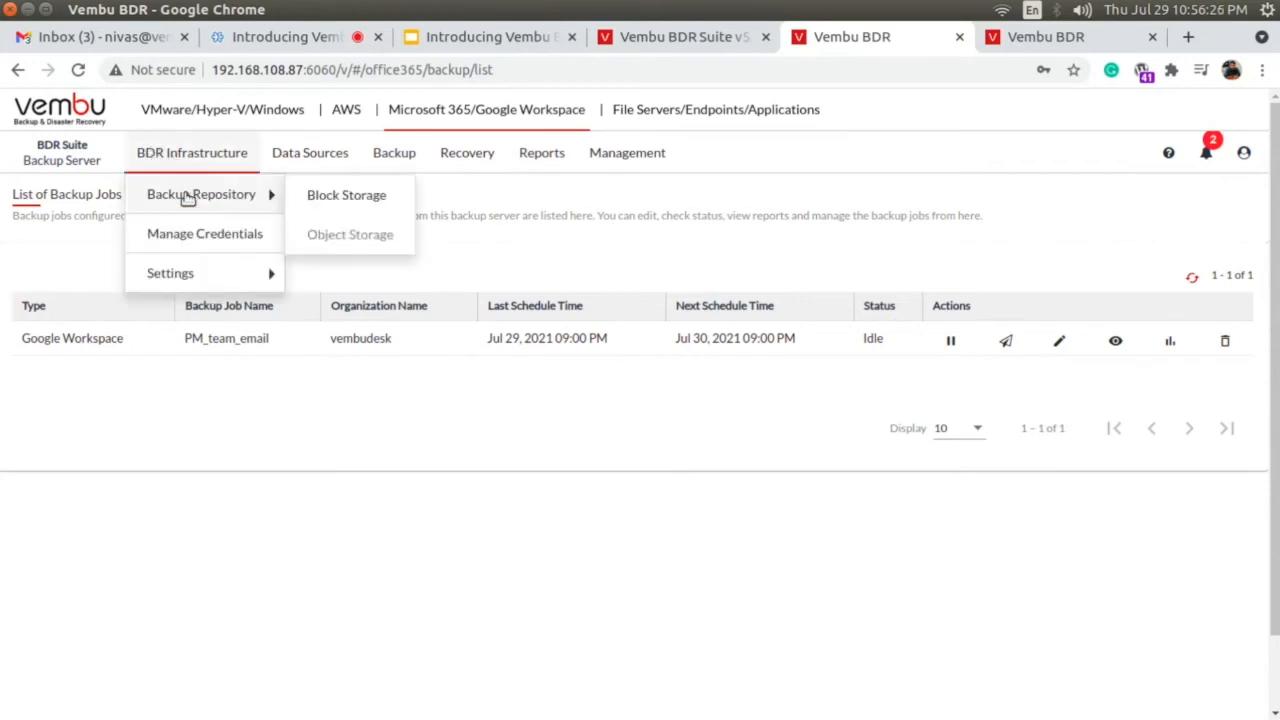
left_click(337, 198)
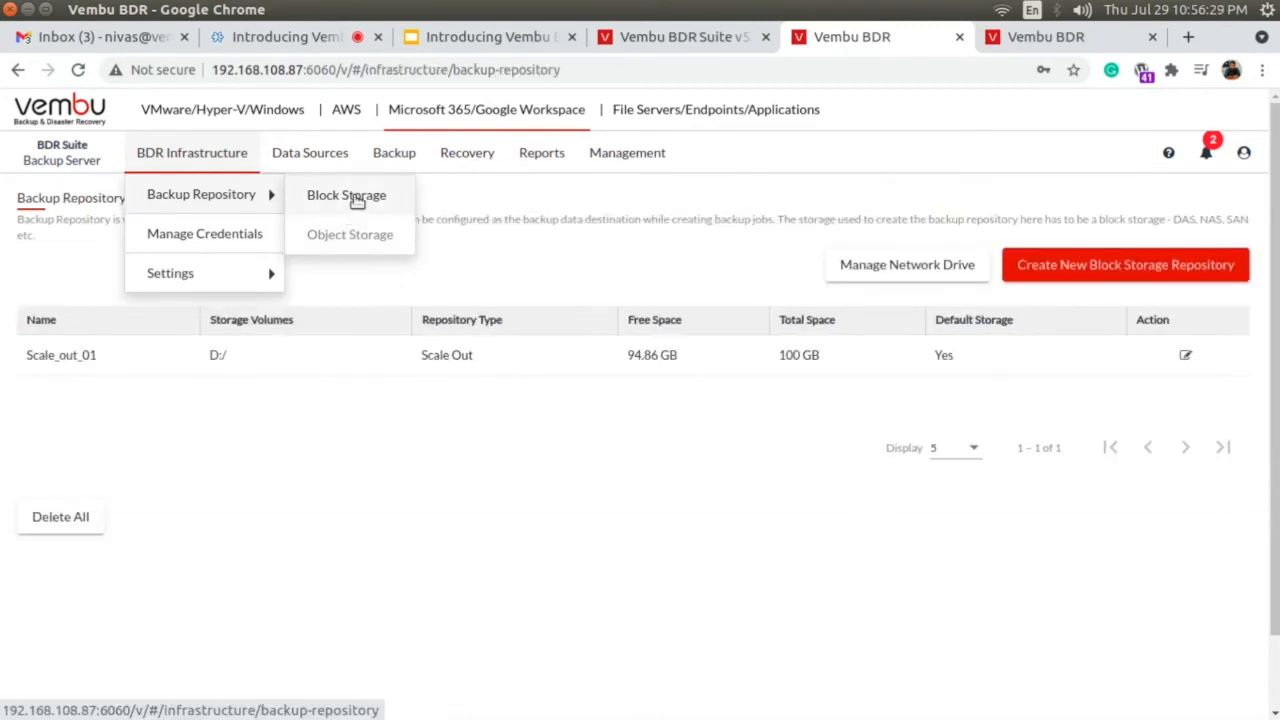
mouse_move(355, 233)
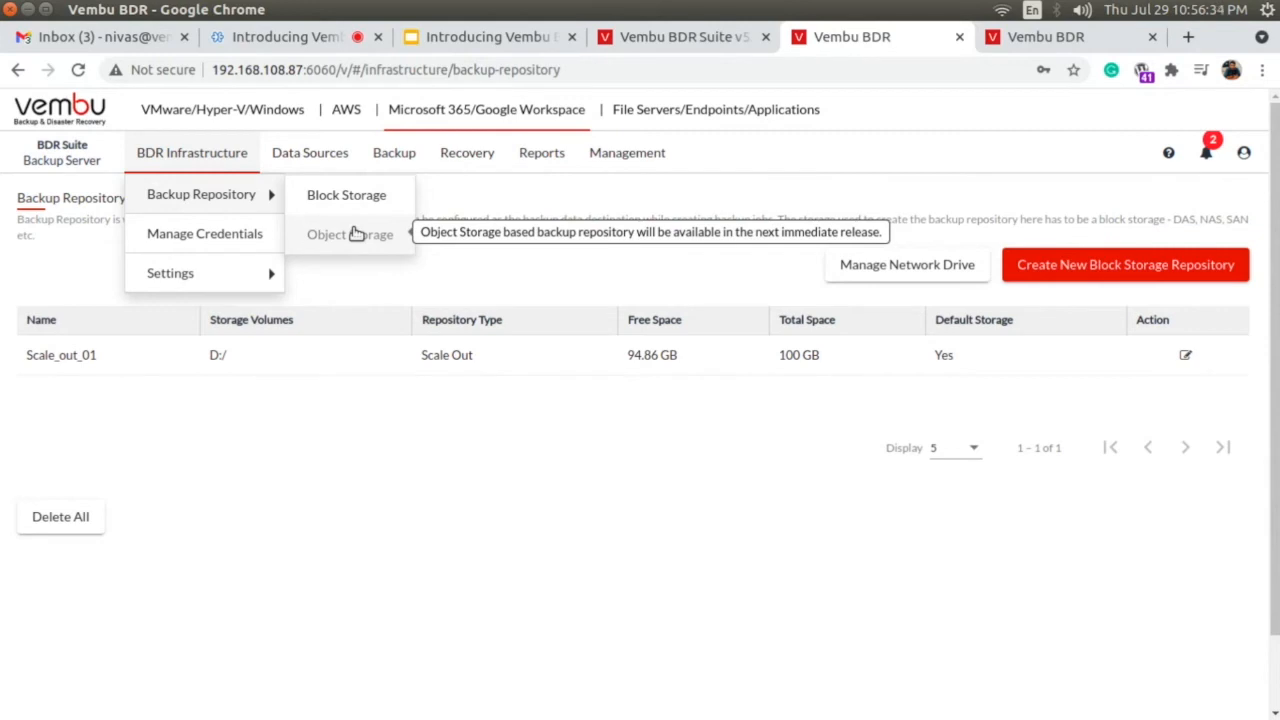
left_click(1110, 268)
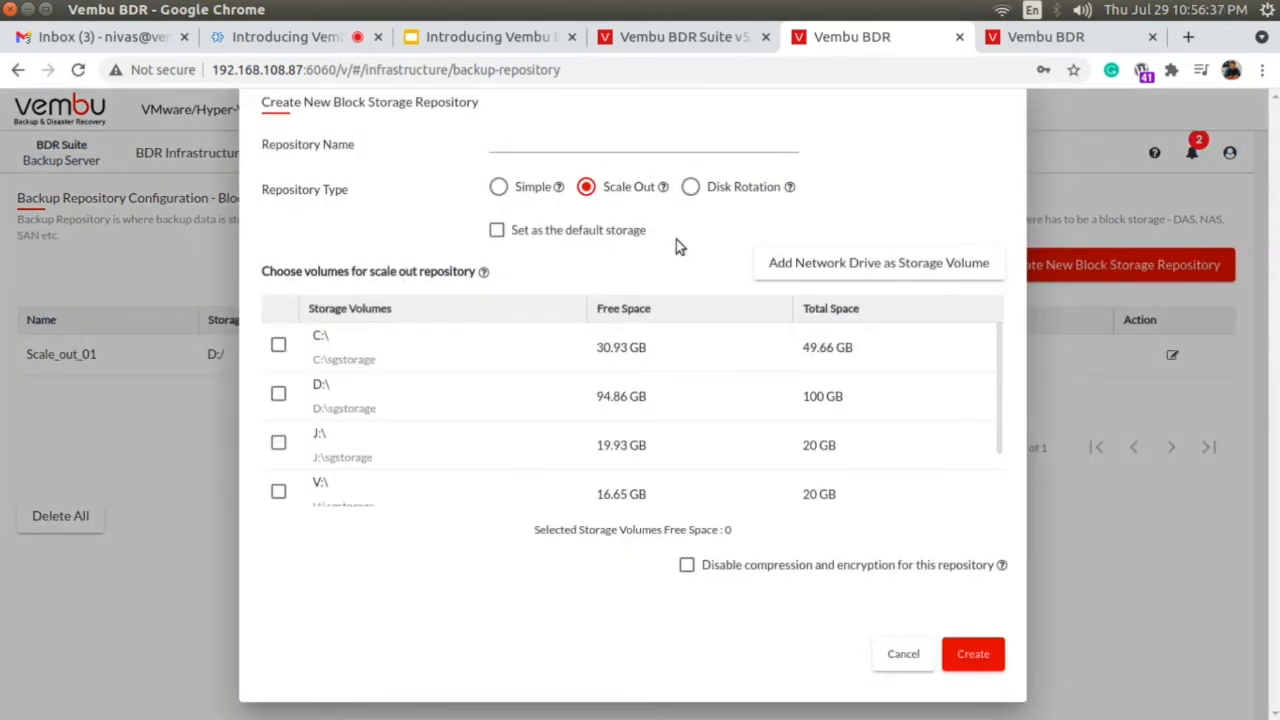
left_click(279, 394)
left_click(279, 446)
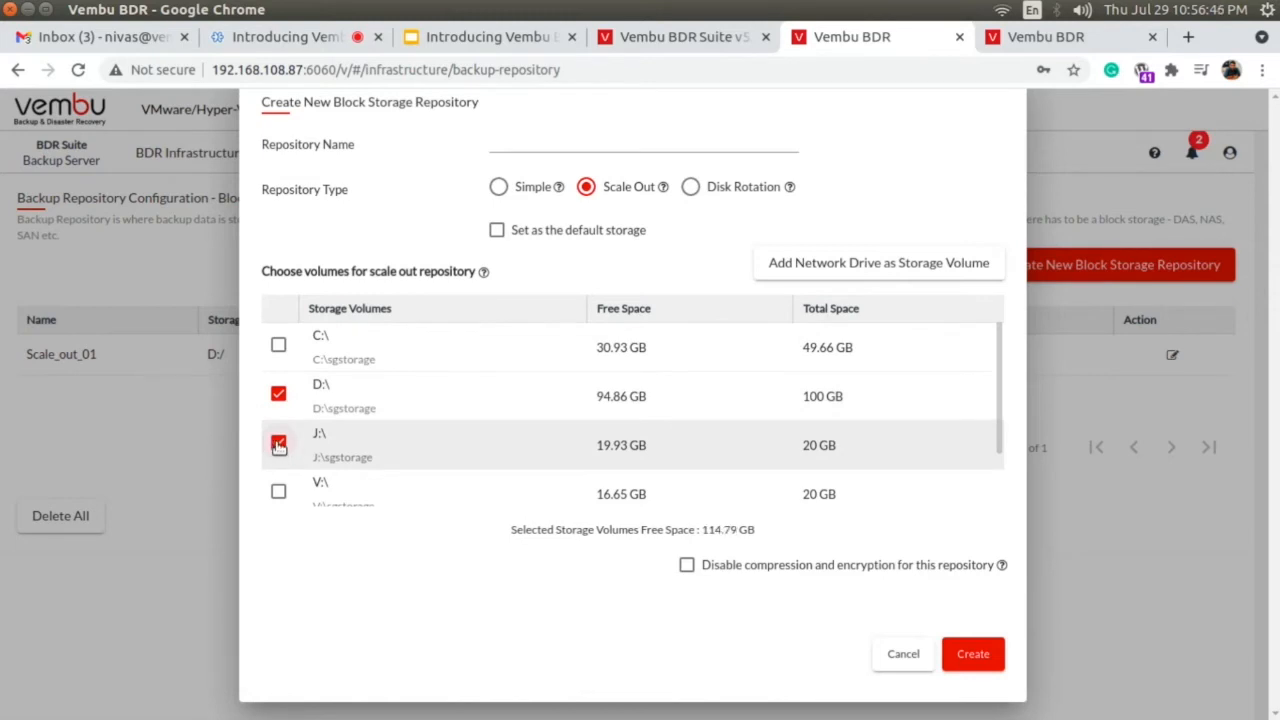
left_click(279, 493)
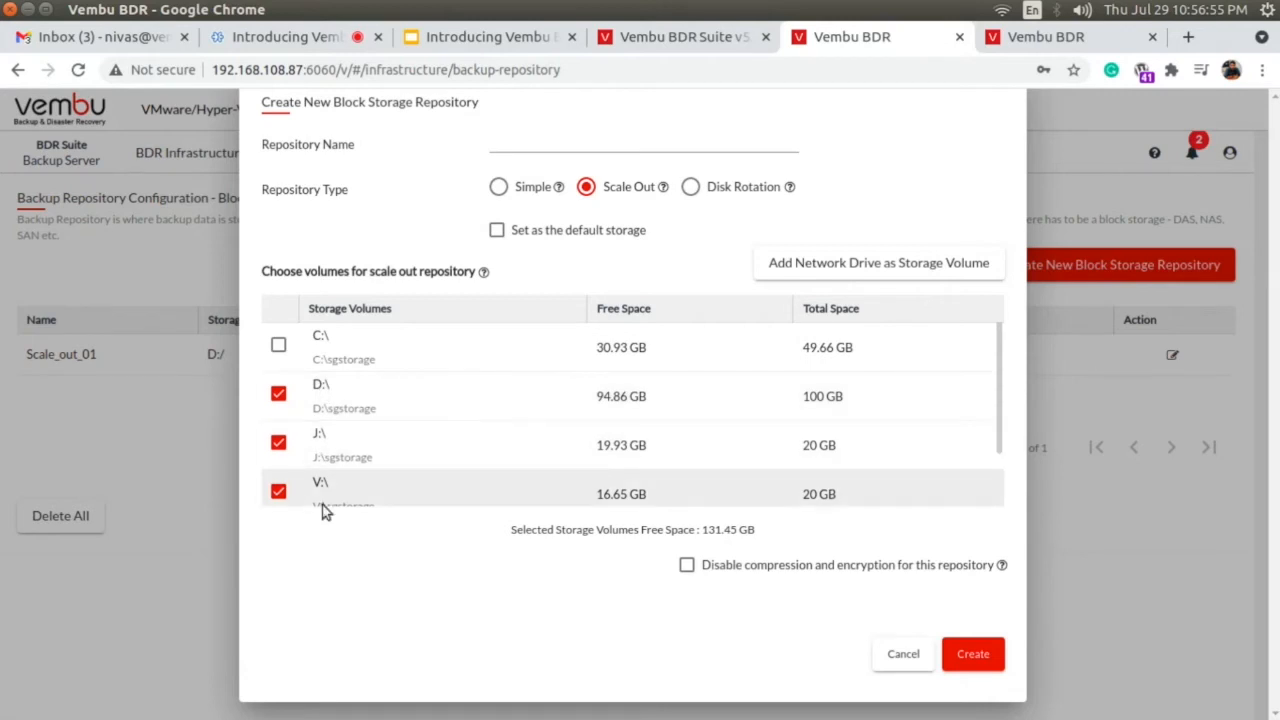
left_click(278, 442)
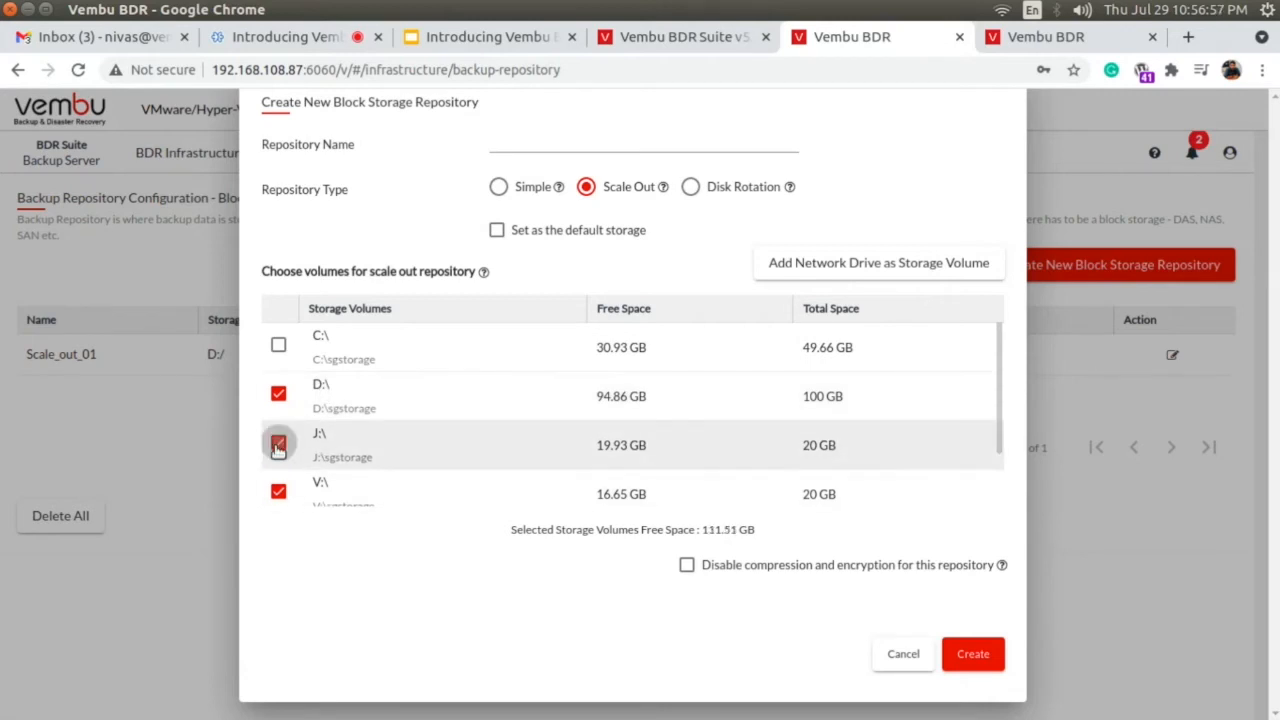
left_click(279, 493)
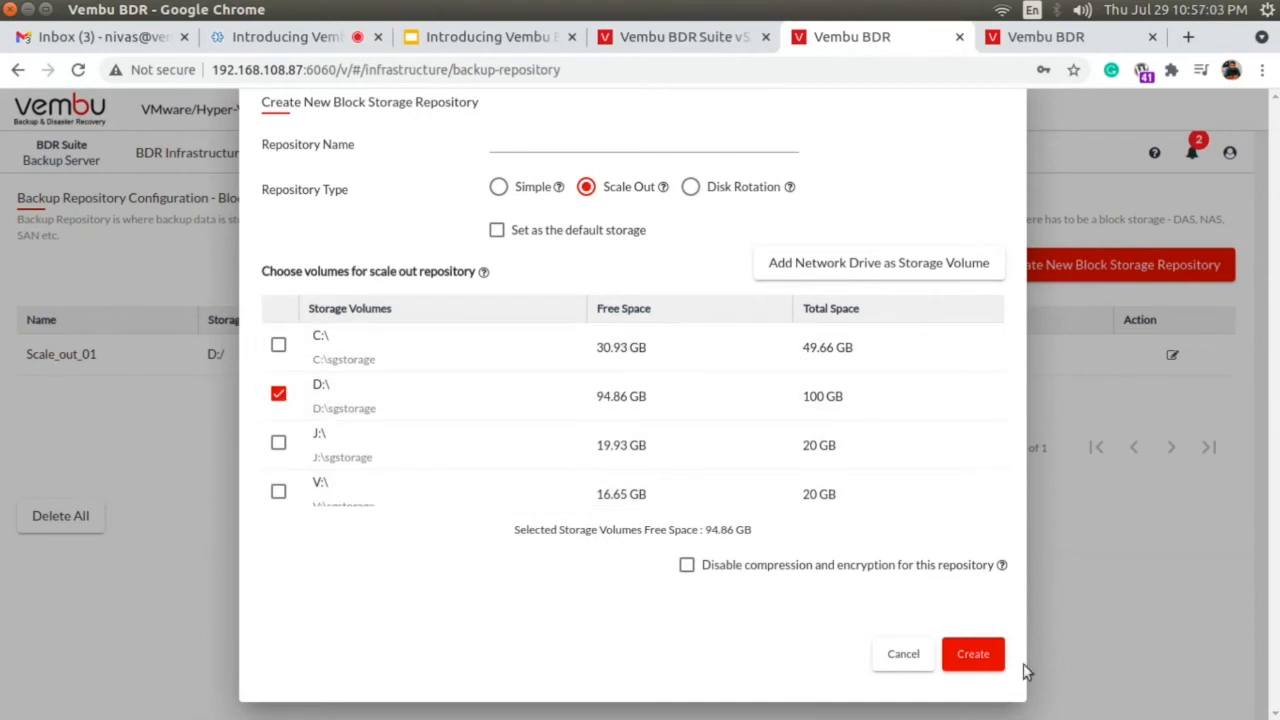
left_click(905, 653)
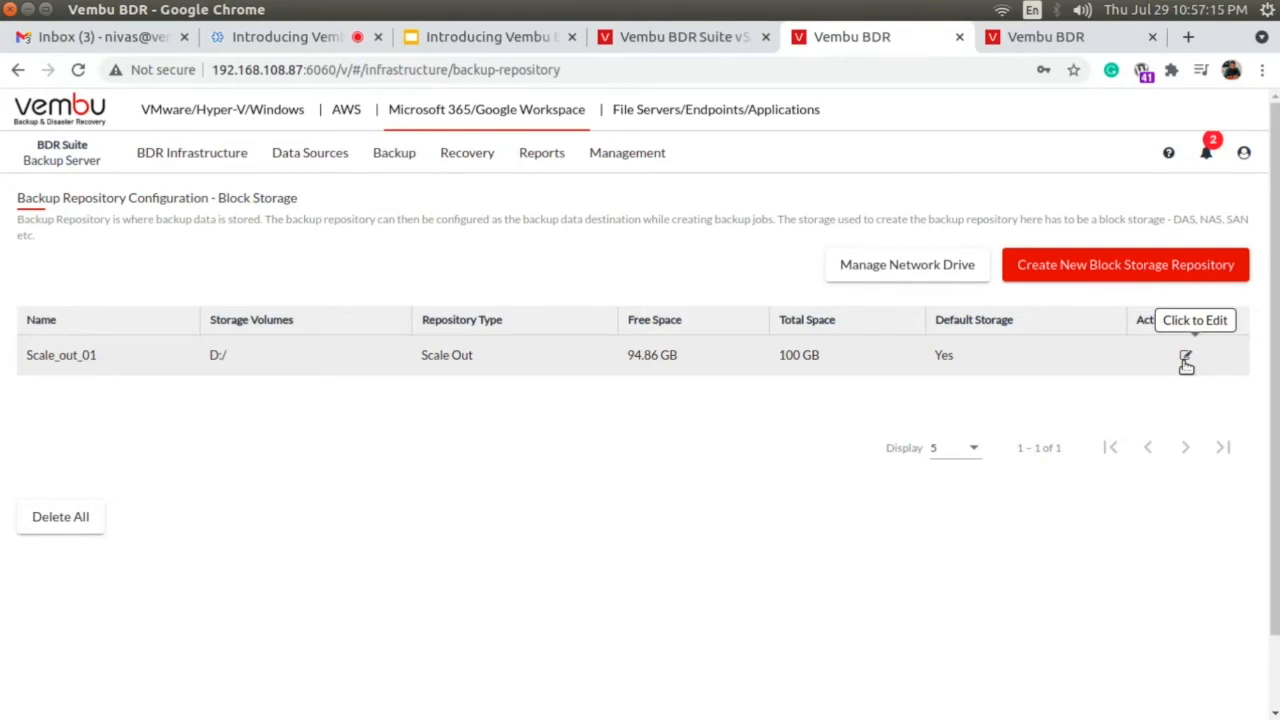
Open the form for adding a new Google Workspace organization as a data source.
mouse_move(291, 164)
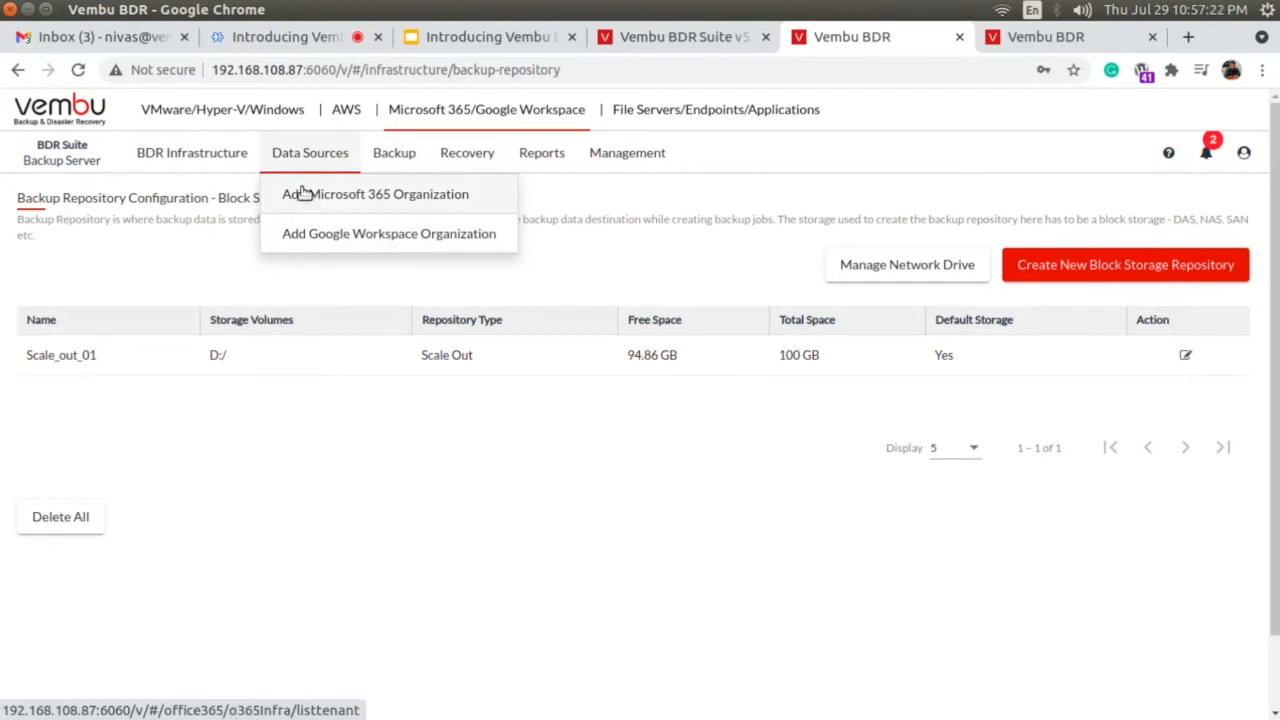
left_click(380, 238)
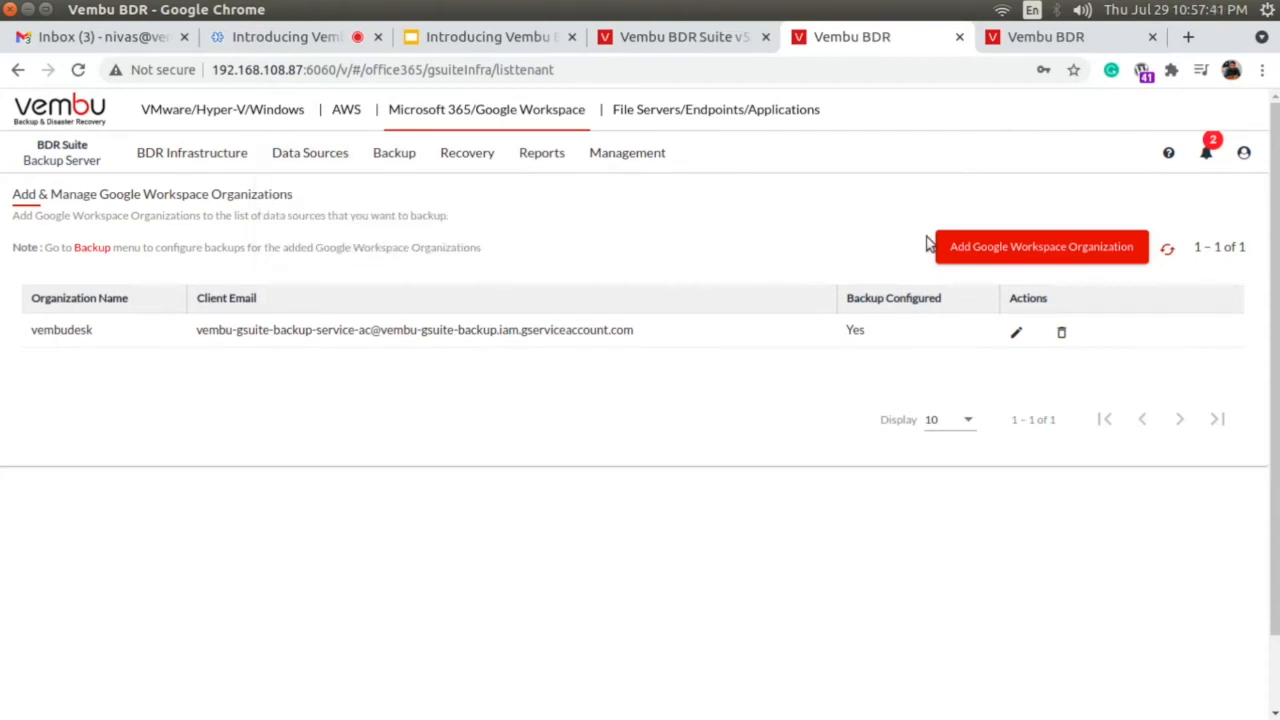
left_click(978, 249)
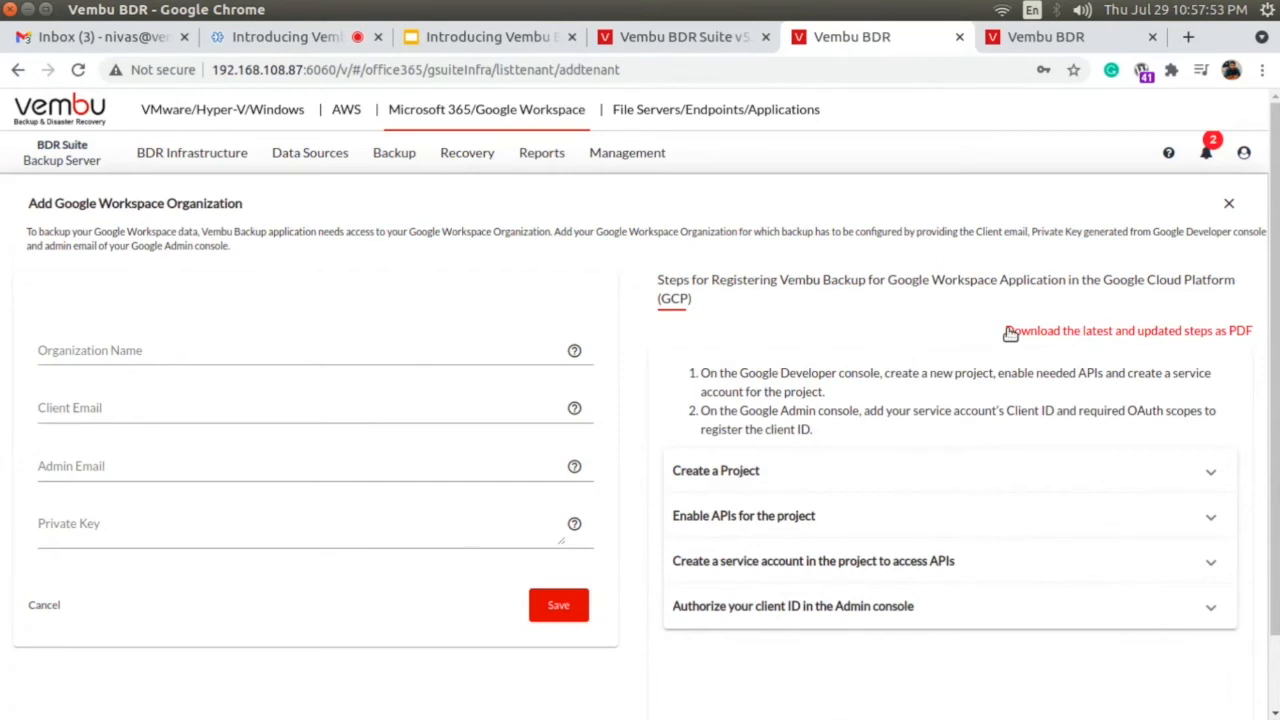
Review the Google Cloud Platform registration instructions for creating a project and enabling its APIs.
left_click(787, 476)
left_click(787, 477)
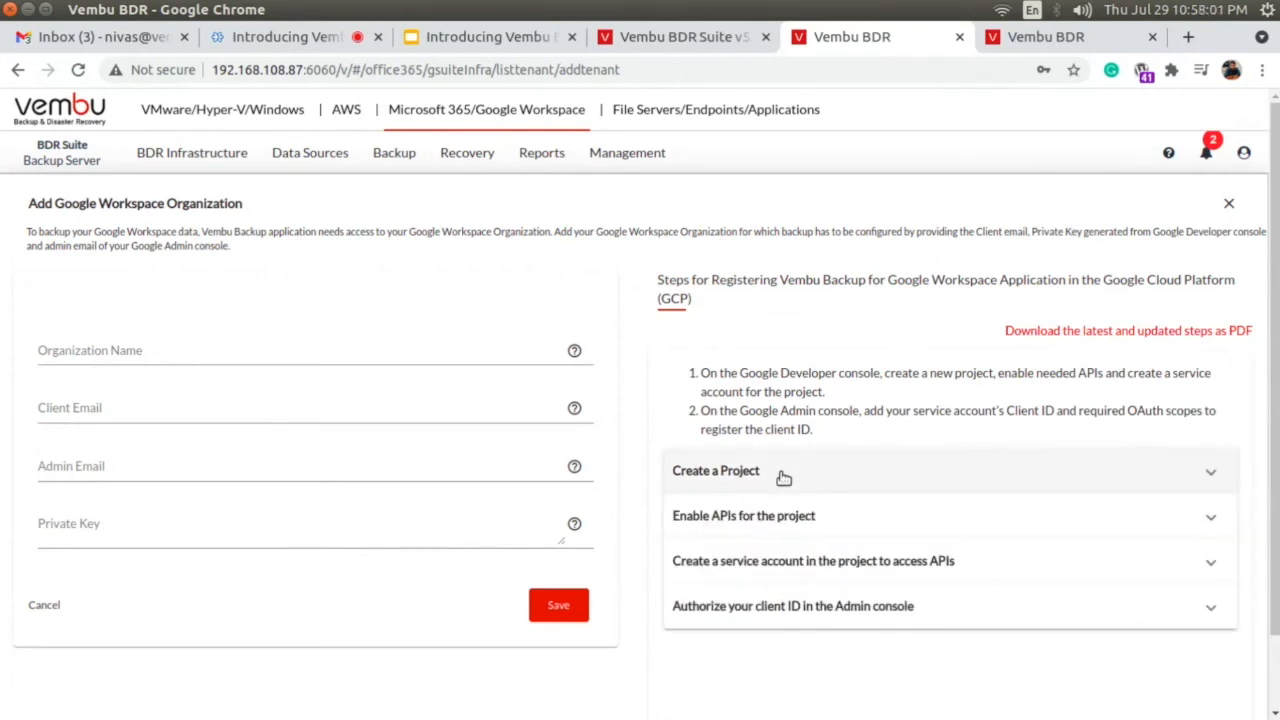
left_click(821, 515)
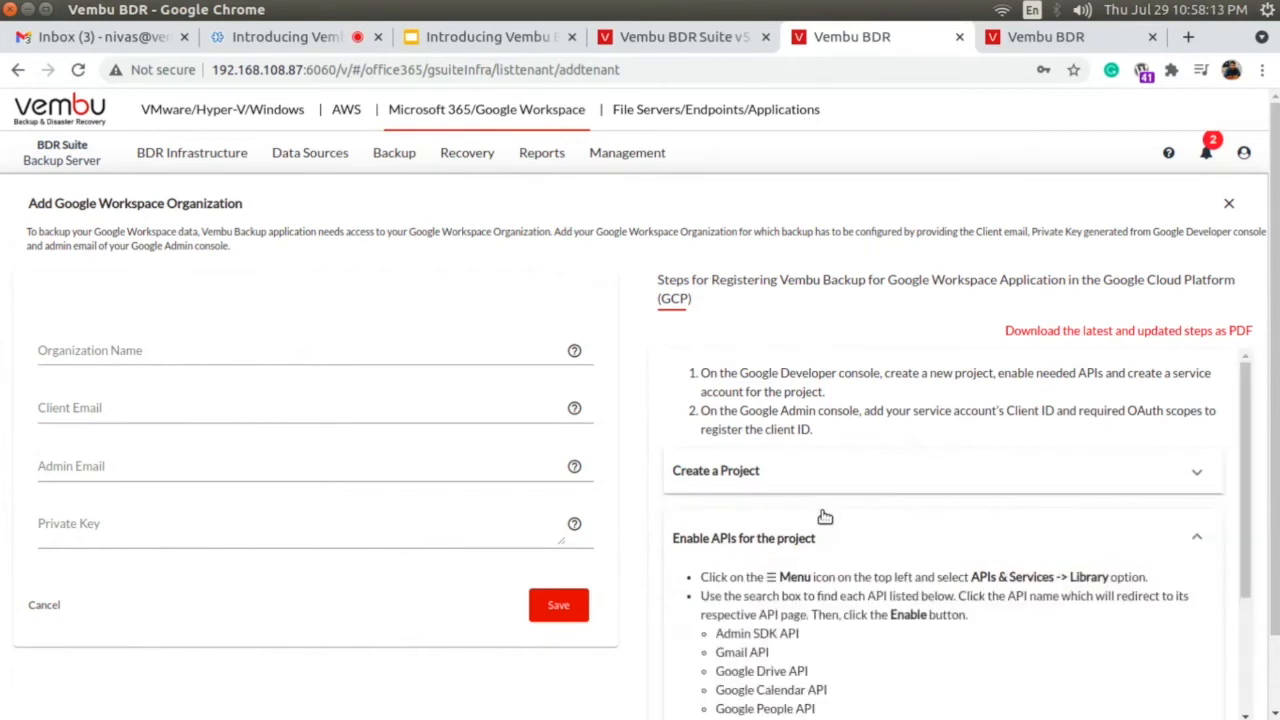
scroll(897, 539, "down", 2)
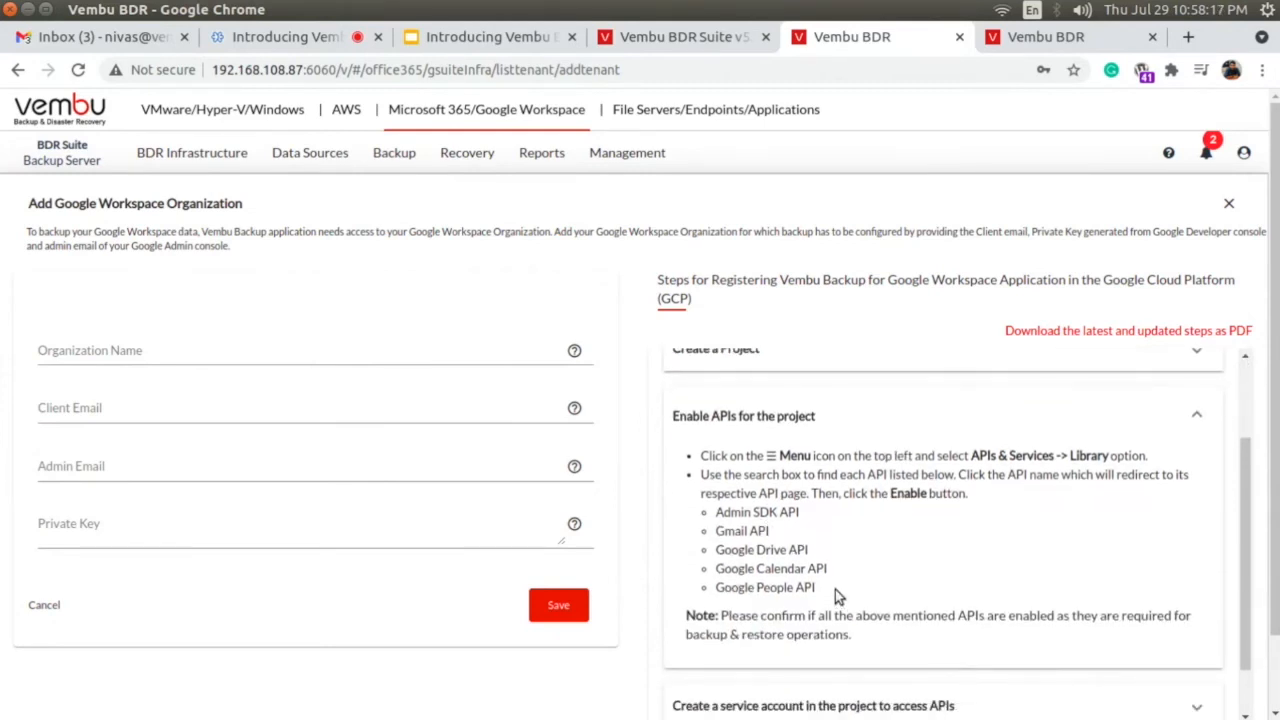
left_click(880, 416)
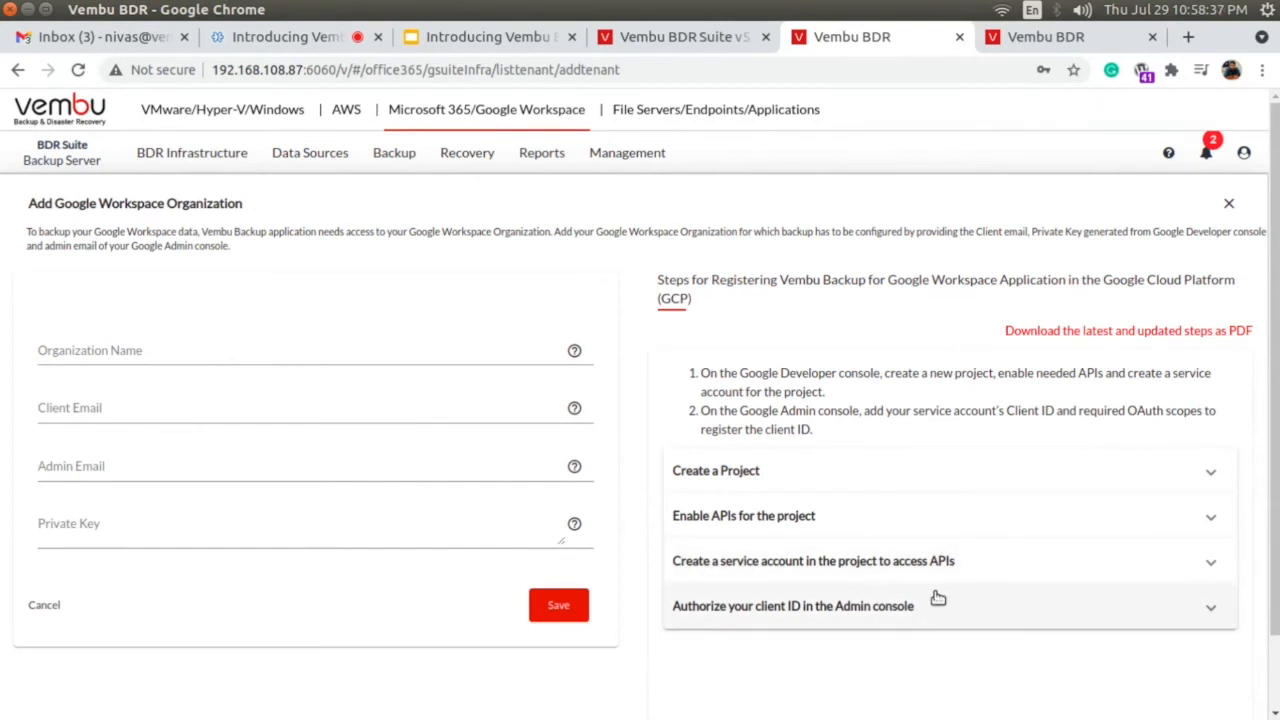
left_click(935, 477)
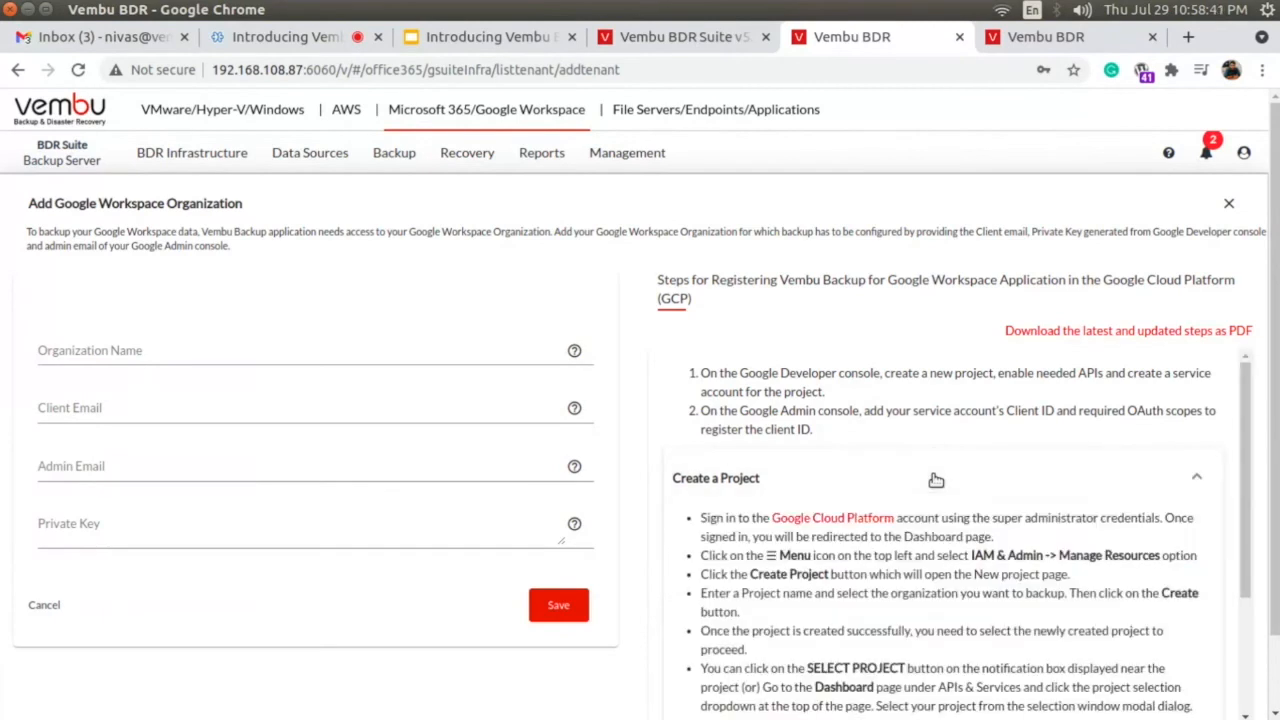
scroll(935, 480, "down", 3)
scroll(949, 520, "up", 3)
left_click(952, 471)
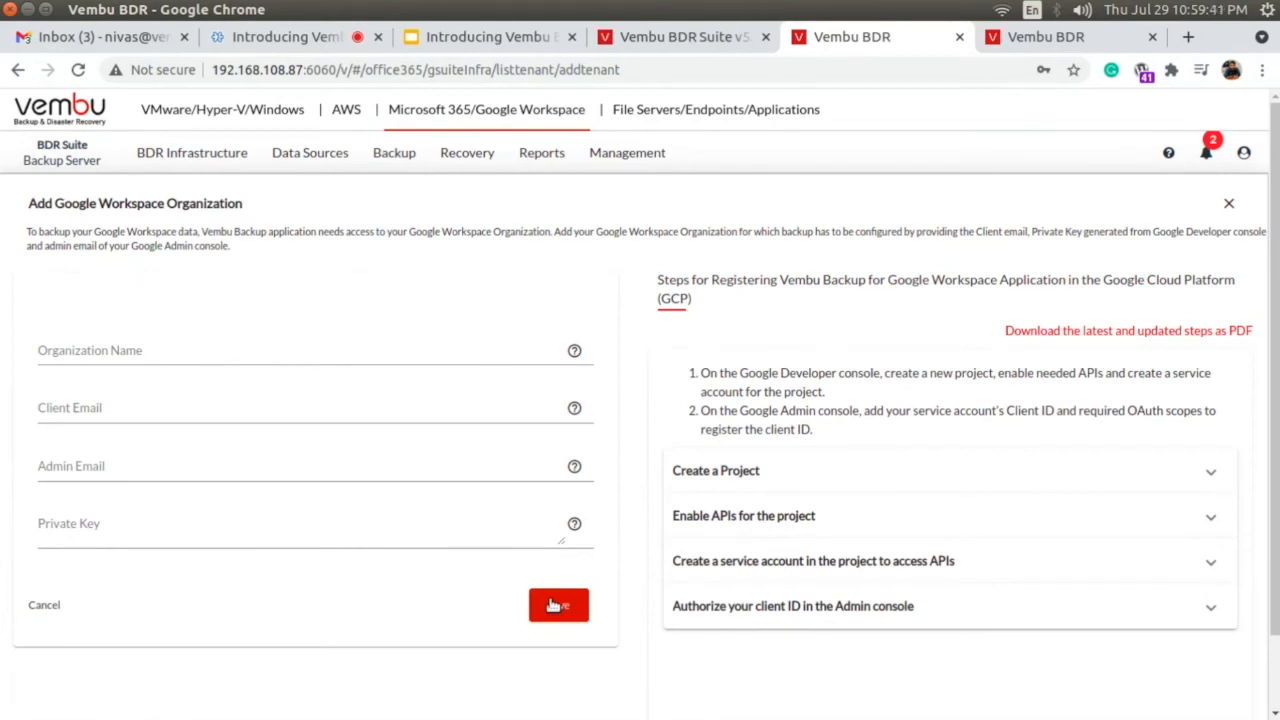
Start configuring a Google Workspace backup job named Test, using the block storage repository Scale_out_01.
mouse_move(400, 160)
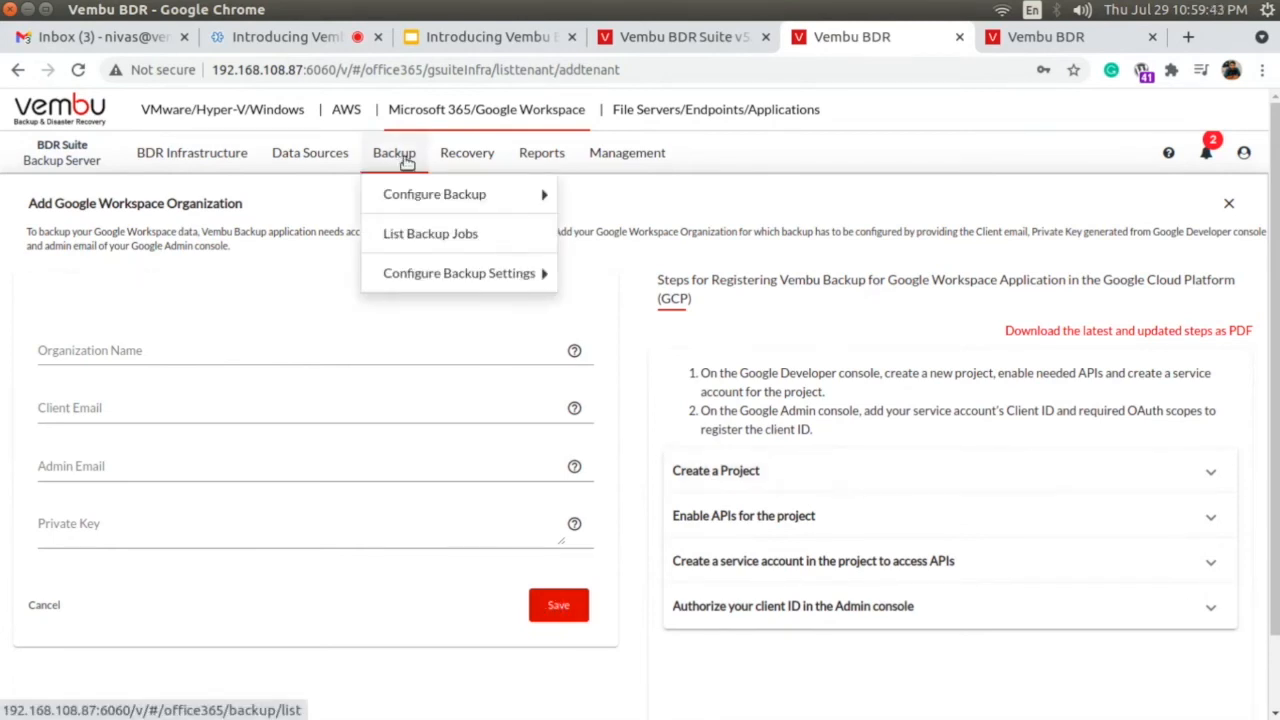
mouse_move(428, 205)
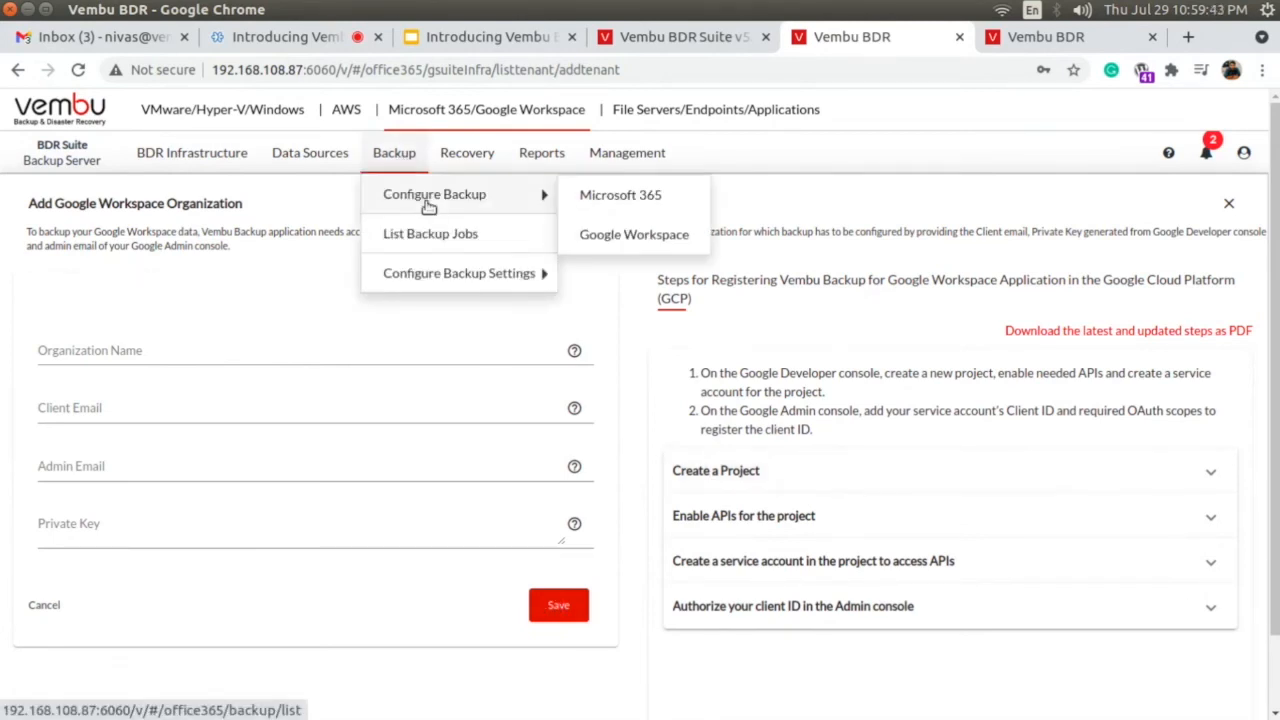
left_click(607, 238)
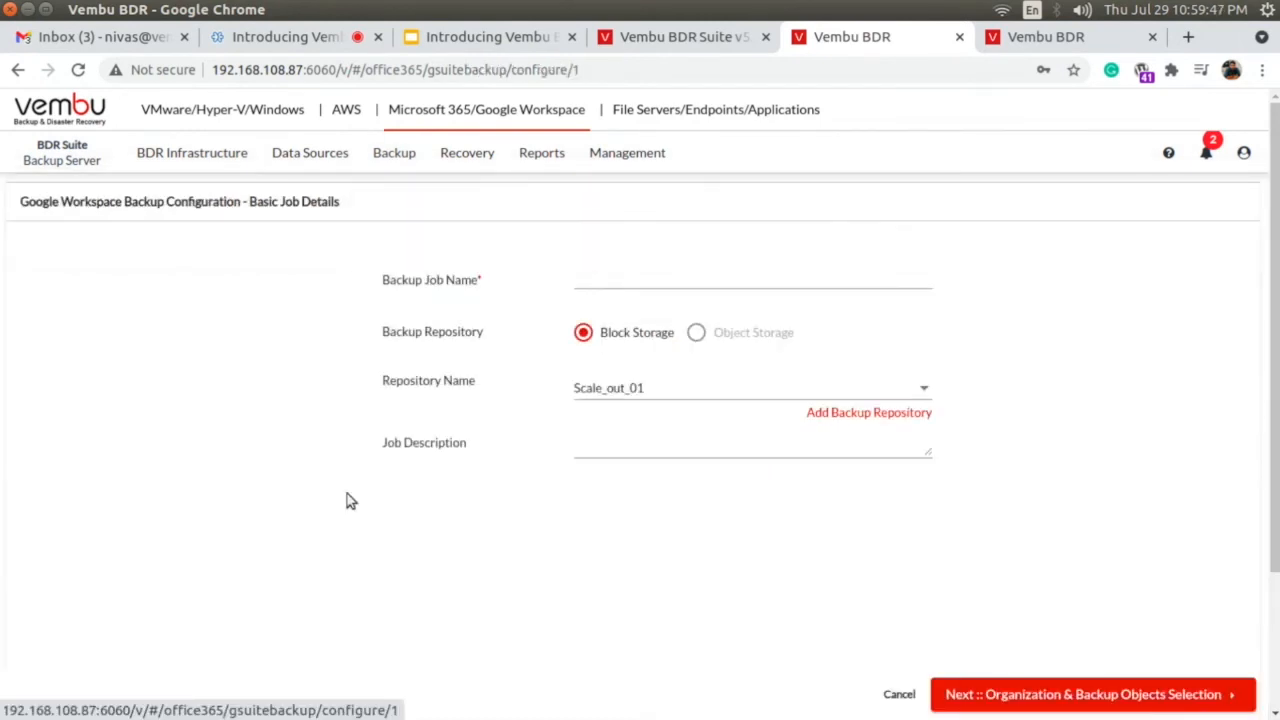
left_click(589, 282)
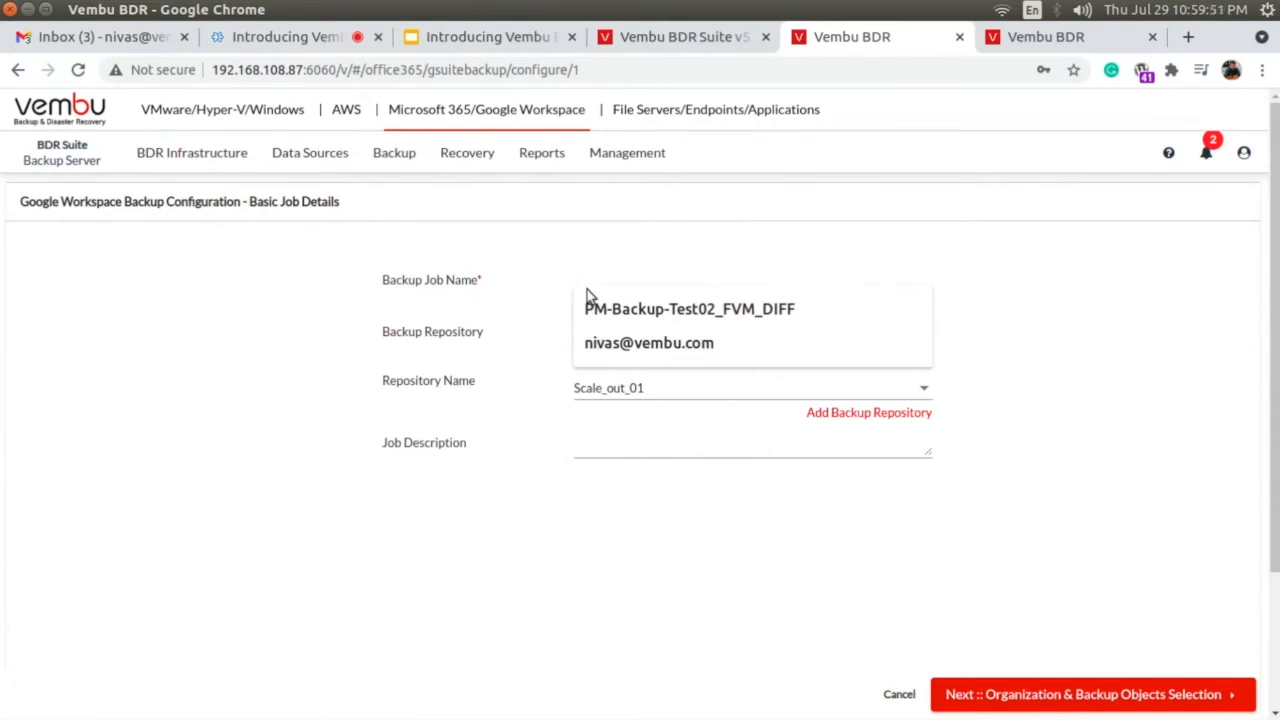
type("Test")
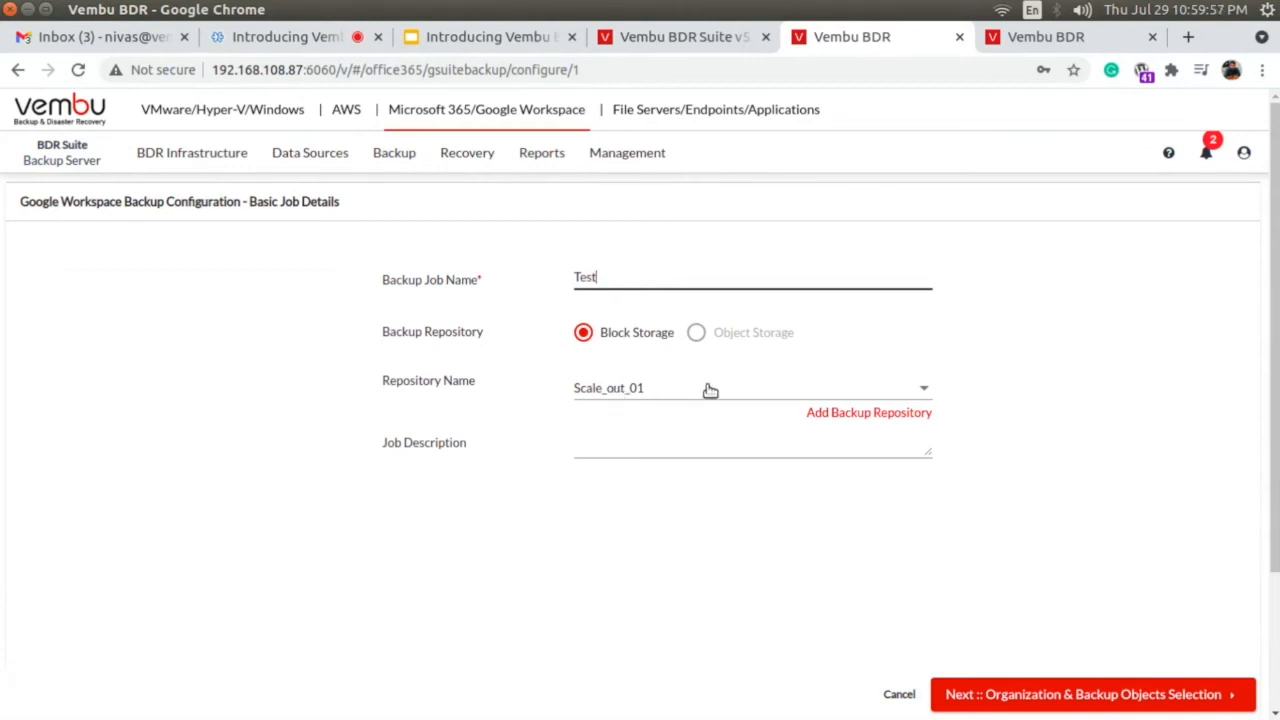
left_click(656, 391)
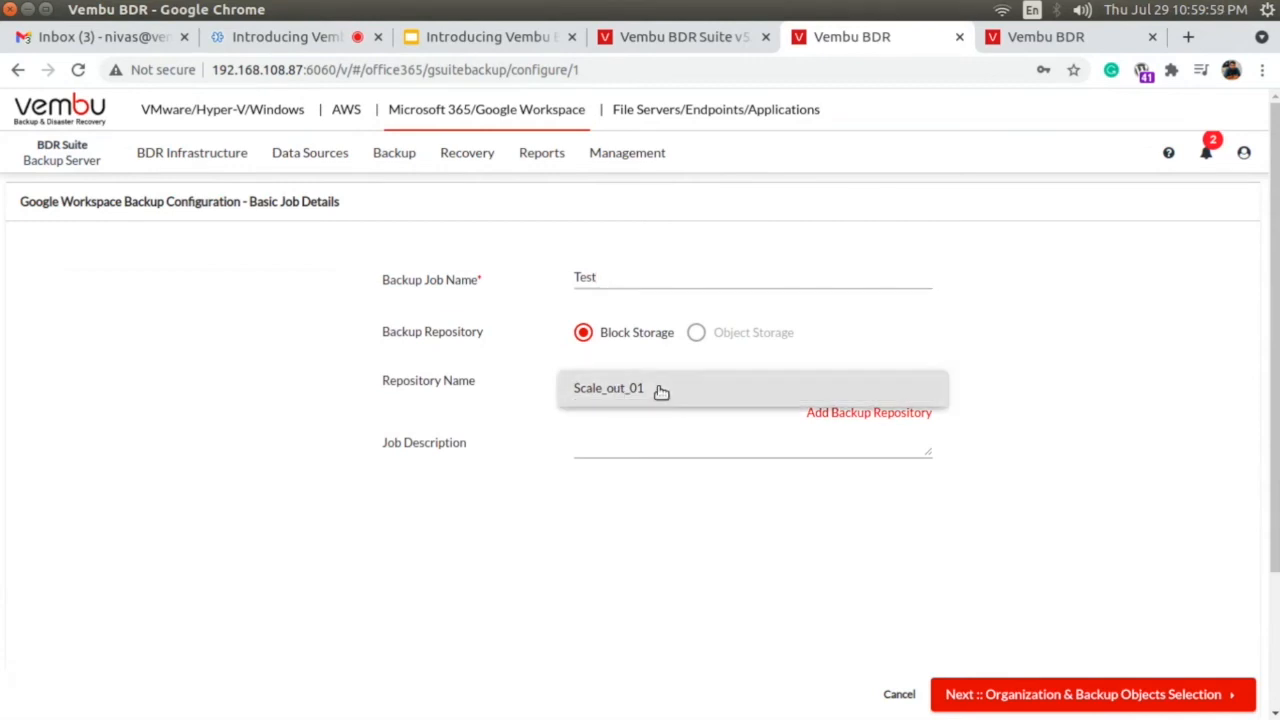
left_click(632, 437)
Describe the job as "My user mailbox data" and continue to the organization and backup objects selection.
left_click(629, 441)
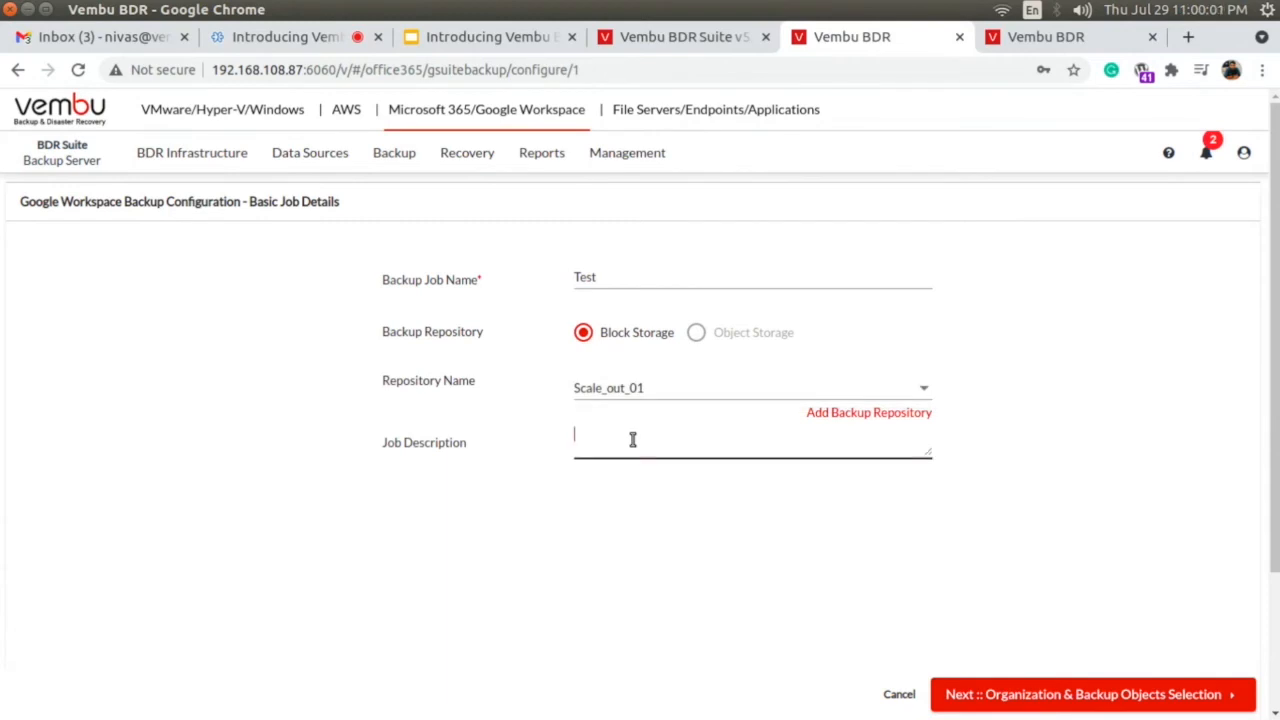
type("My user mailbox data")
left_click(1120, 690)
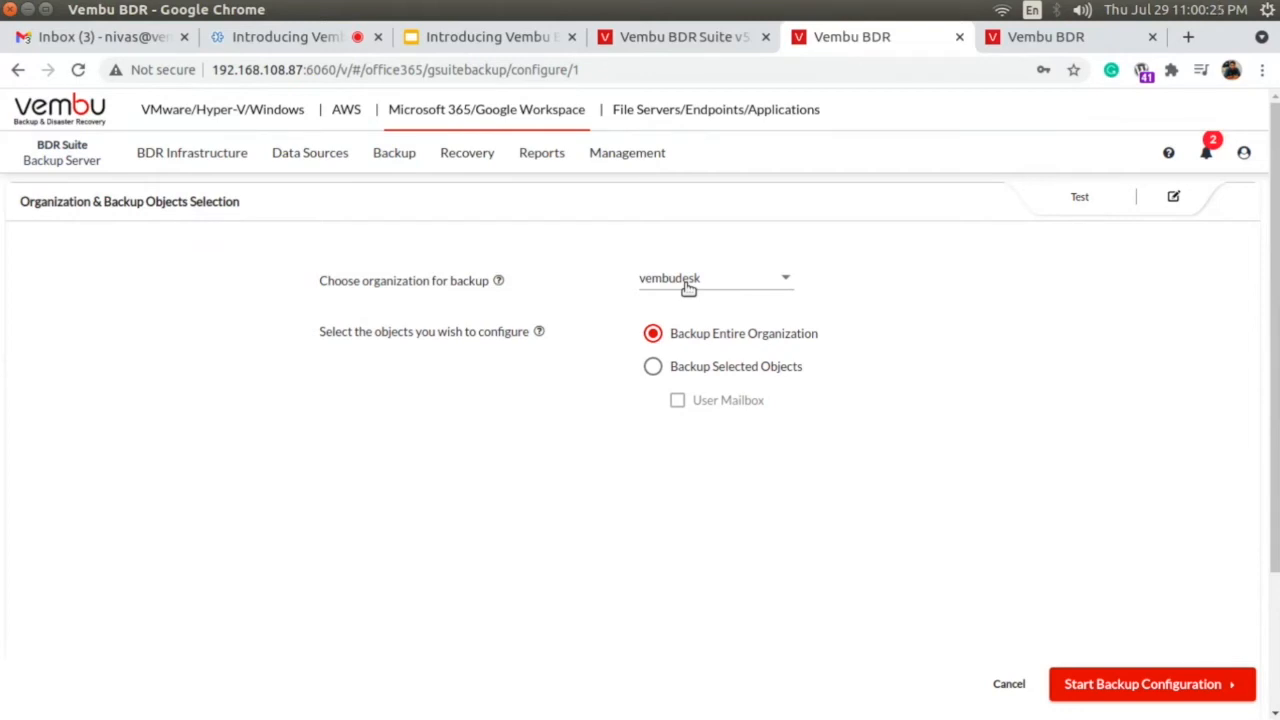
Choose the vembudesk organization, limit the backup to selected objects with User Mailbox included, and start the backup configuration.
left_click(688, 288)
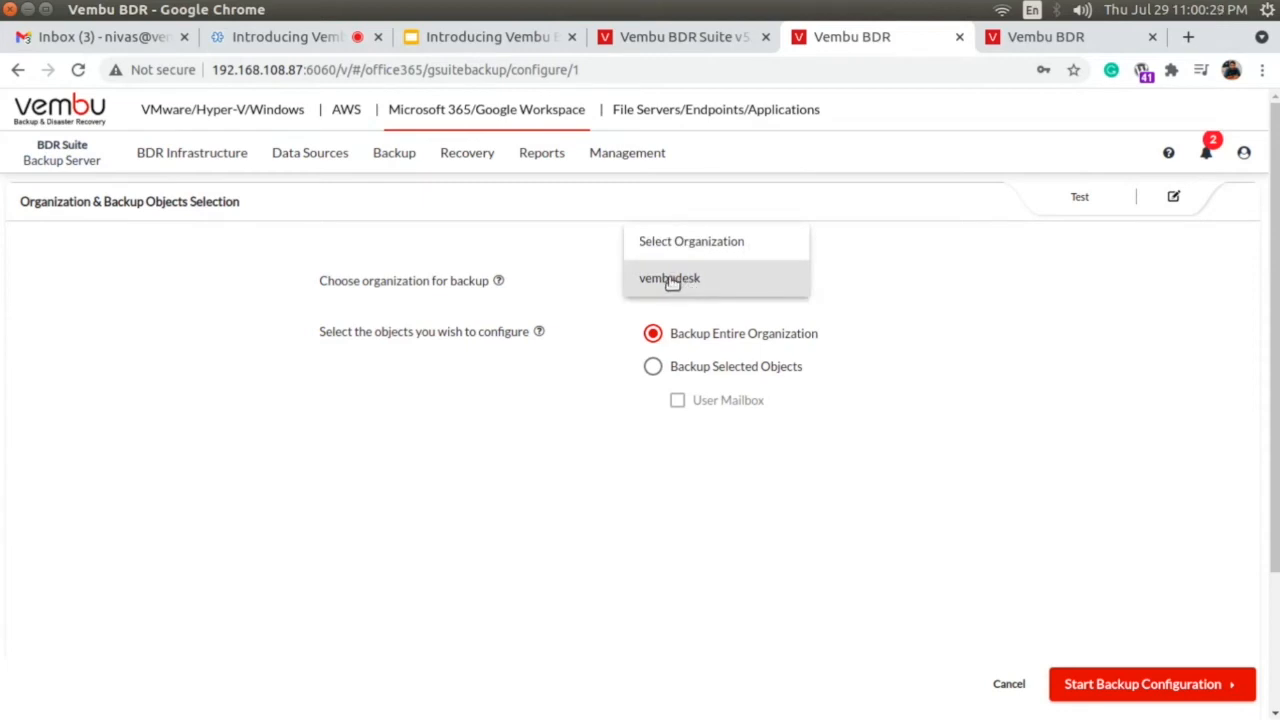
left_click(674, 280)
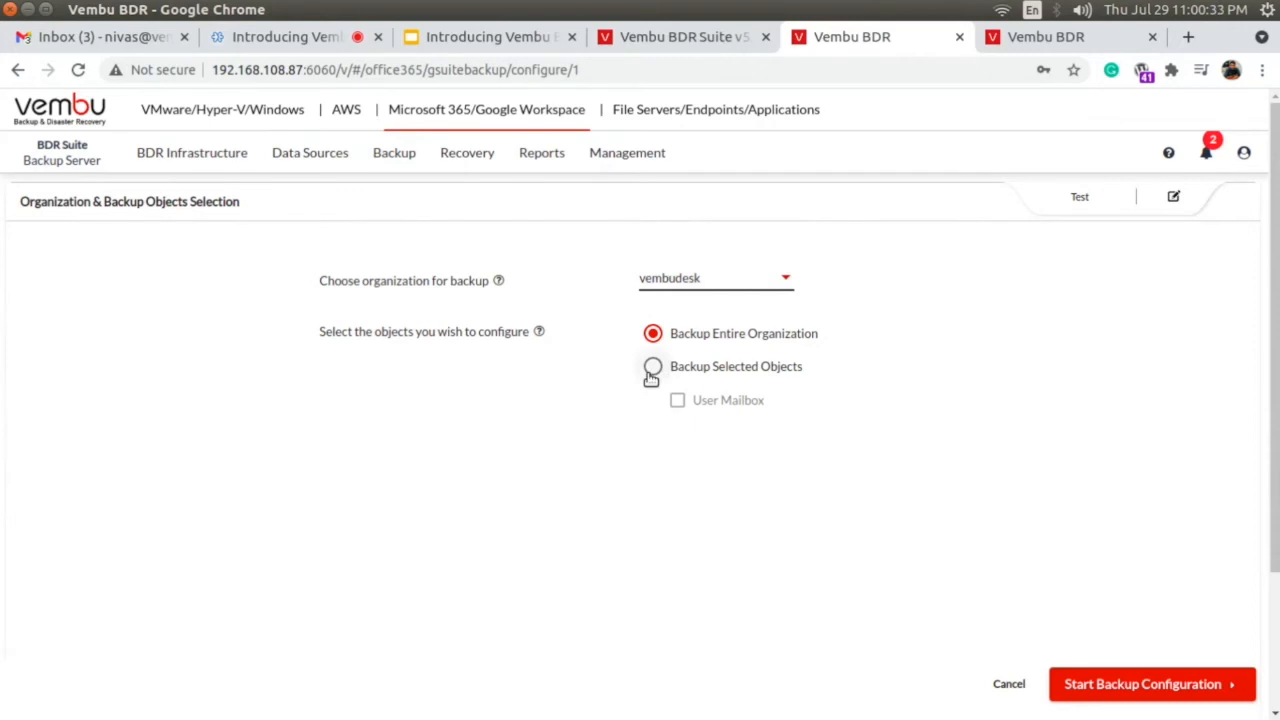
left_click(706, 372)
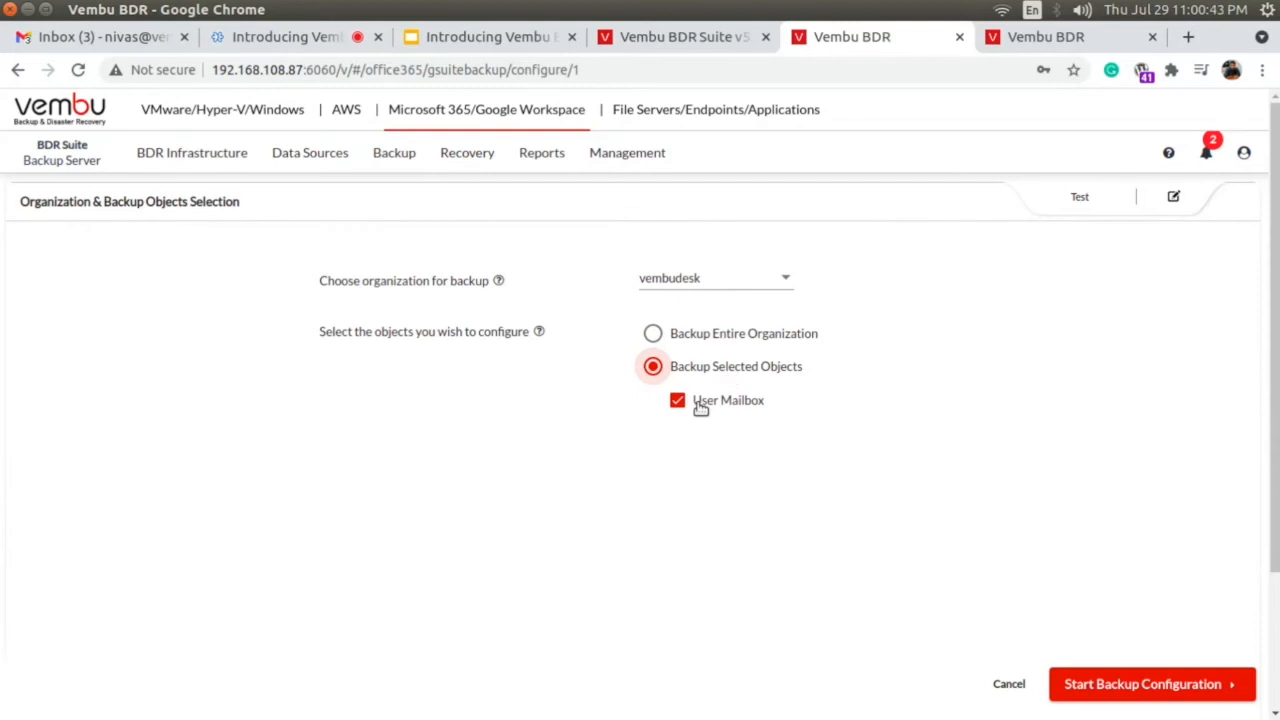
left_click(1168, 690)
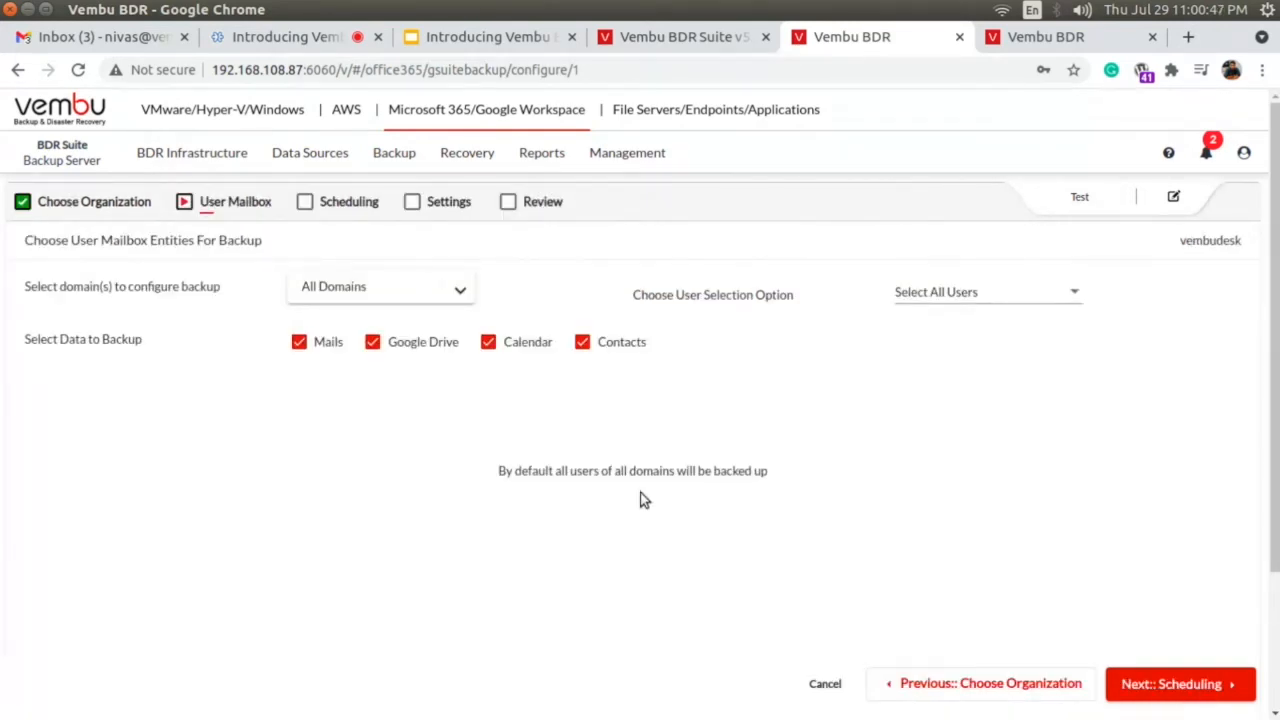
Check the domain selection without changing it and set the user selection option to Select Specific Users.
left_click(372, 285)
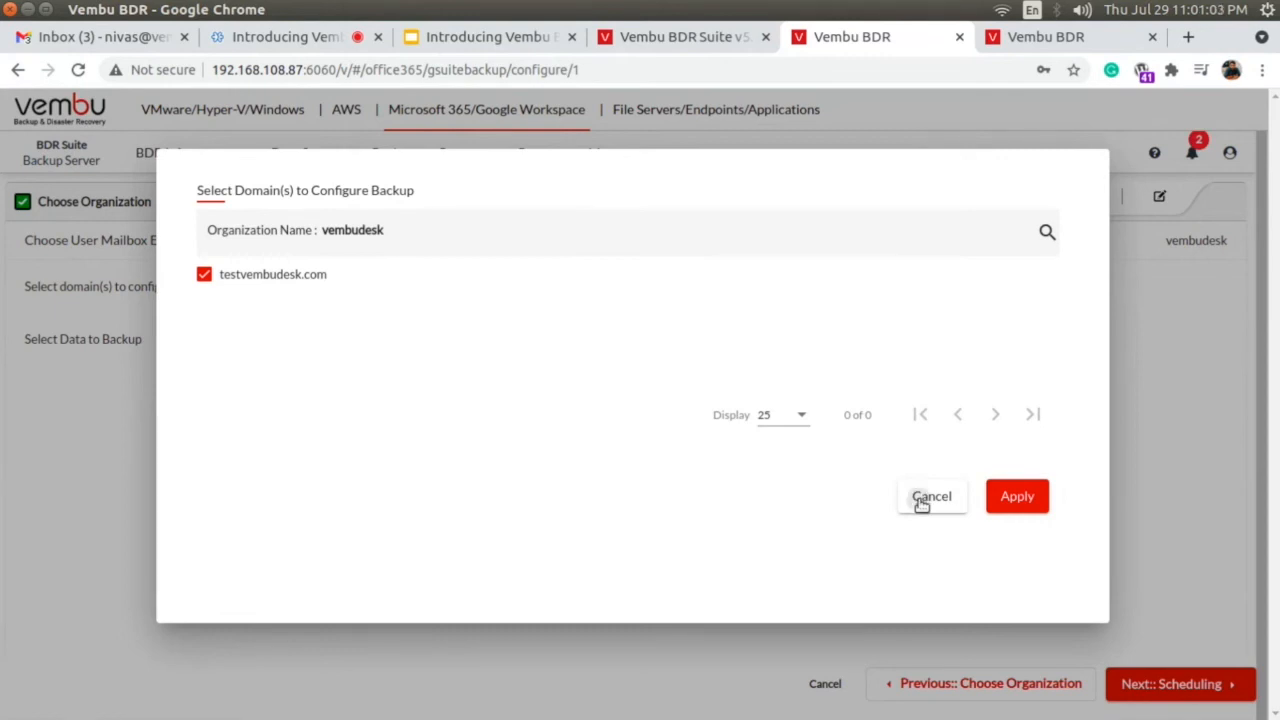
left_click(918, 495)
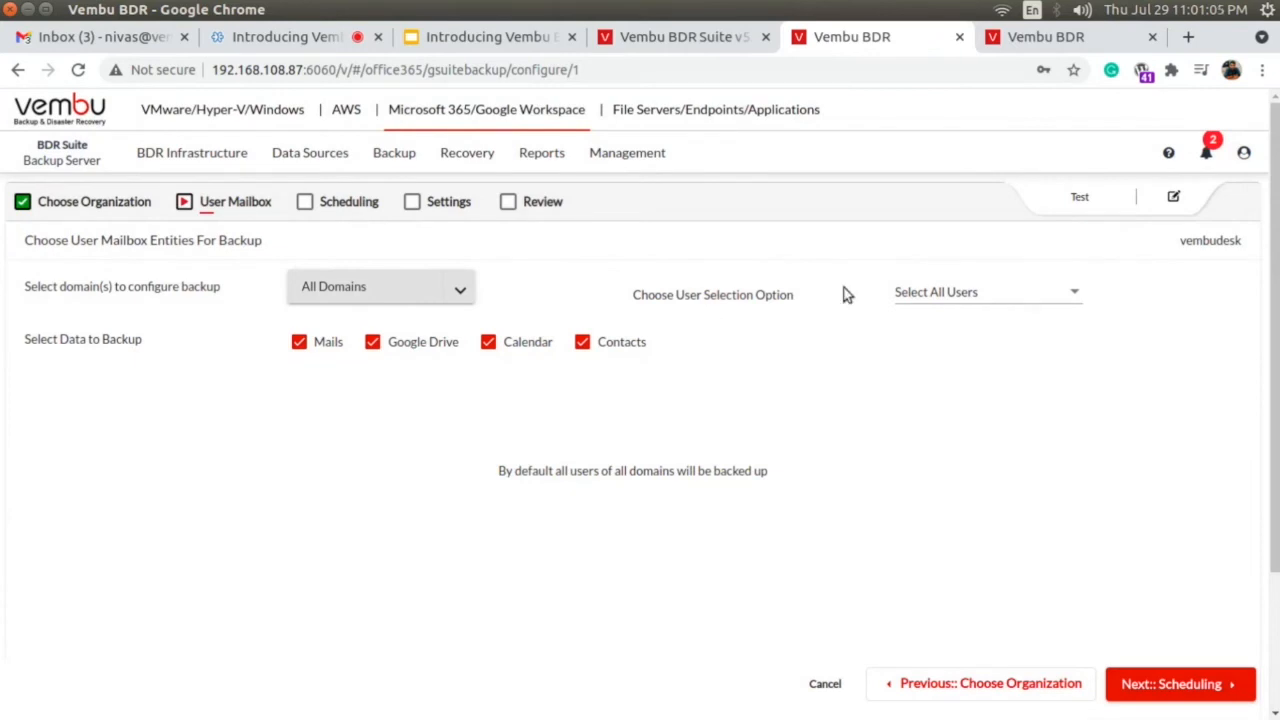
left_click(955, 293)
left_click(934, 330)
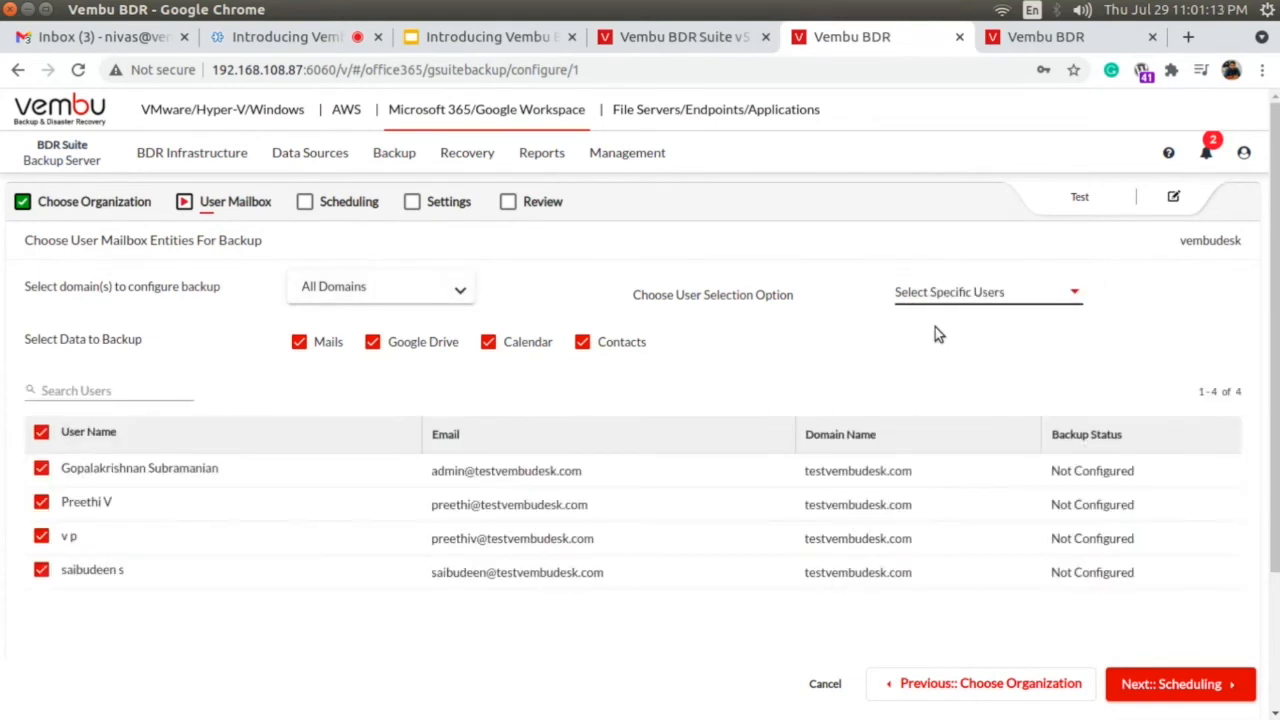
Clear the selection of all users, and reselect each of the four listed users individually.
scroll(357, 385, "down", 2)
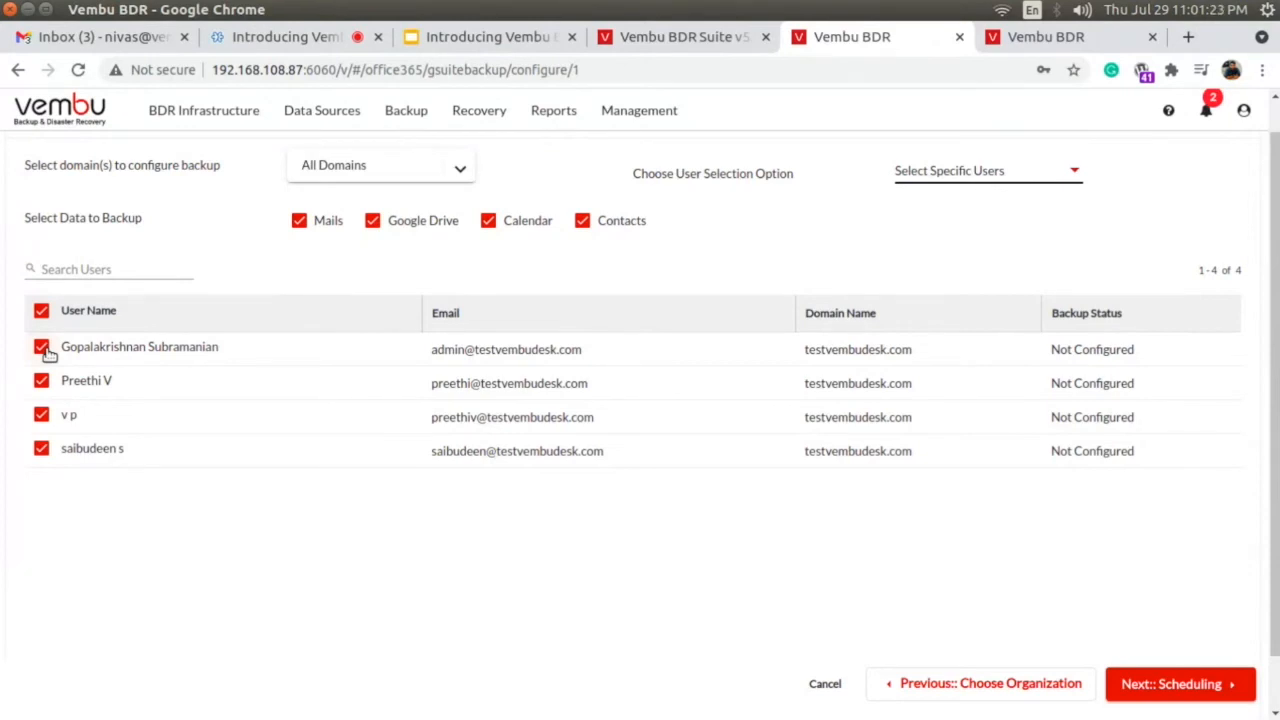
left_click(41, 311)
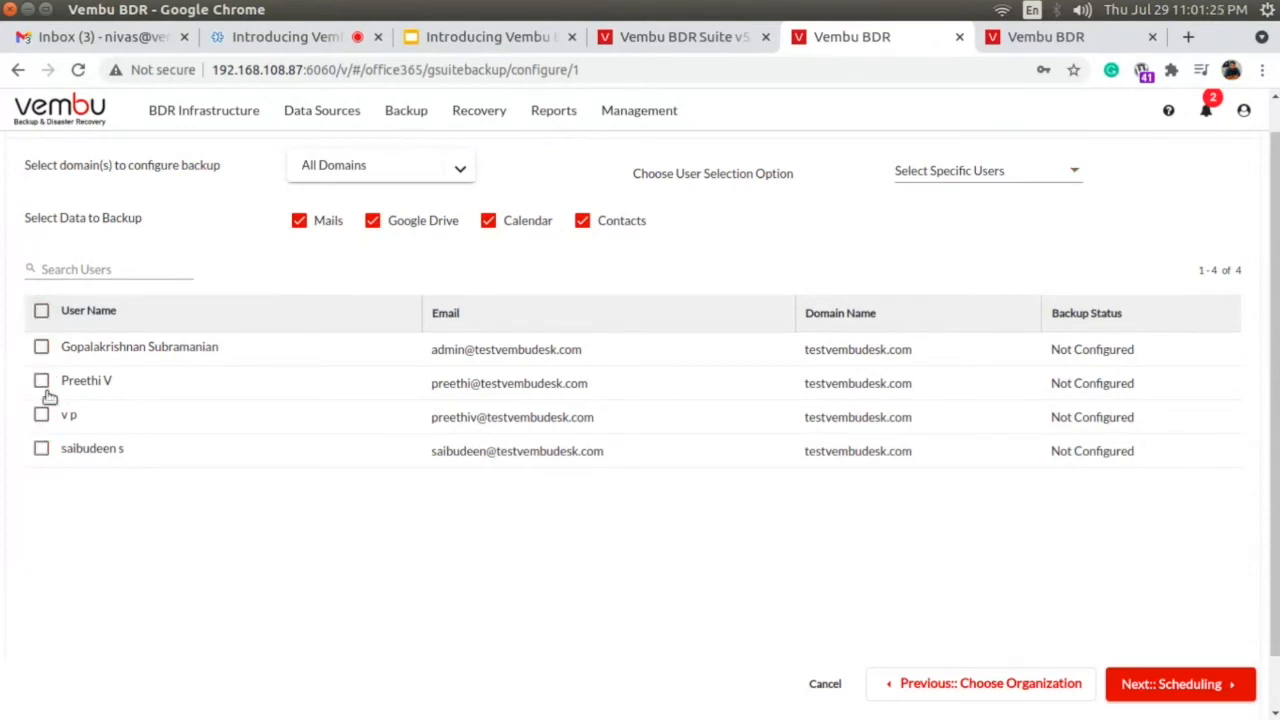
left_click(41, 347)
left_click(41, 381)
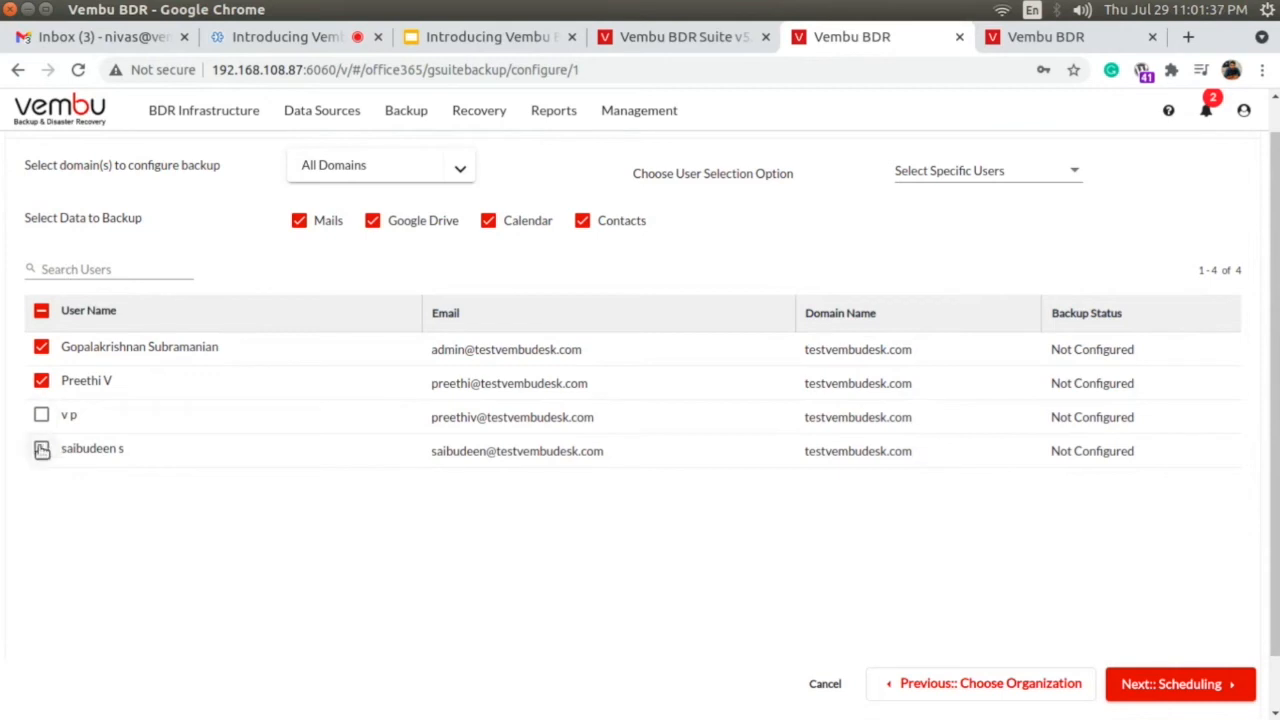
left_click(41, 414)
left_click(42, 449)
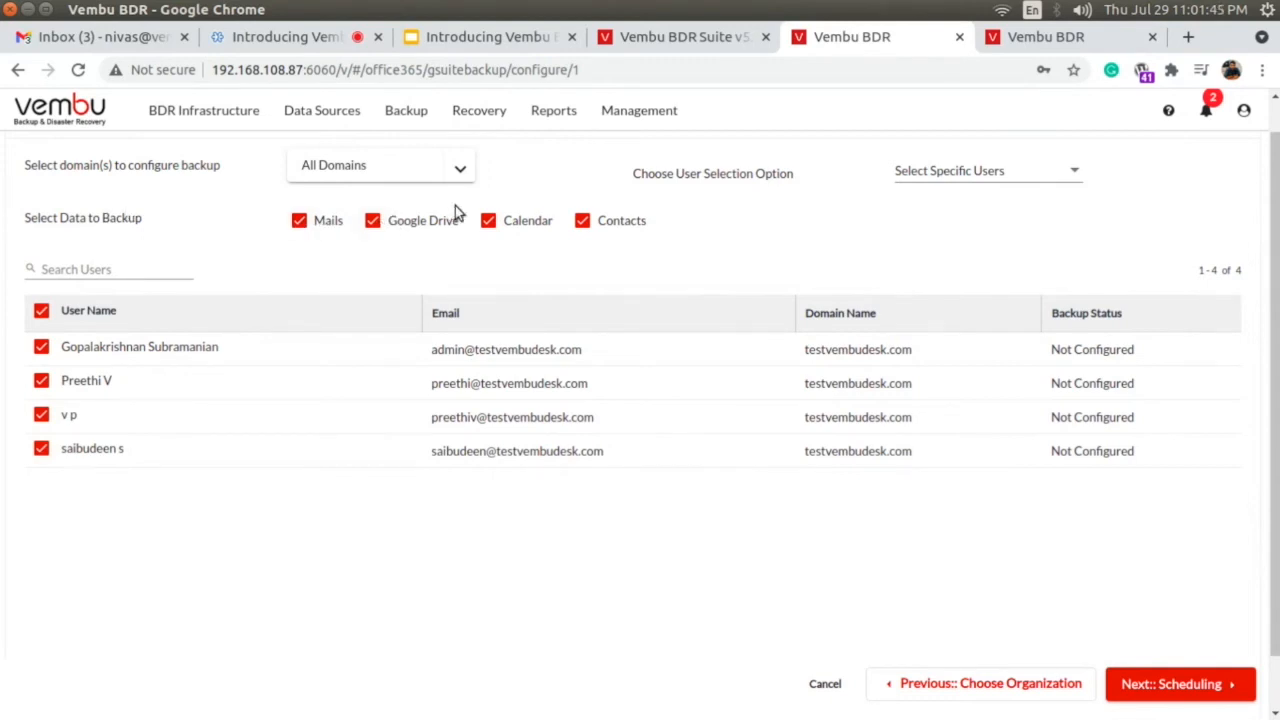
Exclude Calendar and Contacts from the backup data, include both again, and continue to scheduling.
left_click(488, 222)
left_click(582, 221)
left_click(489, 223)
left_click(582, 222)
left_click(1178, 686)
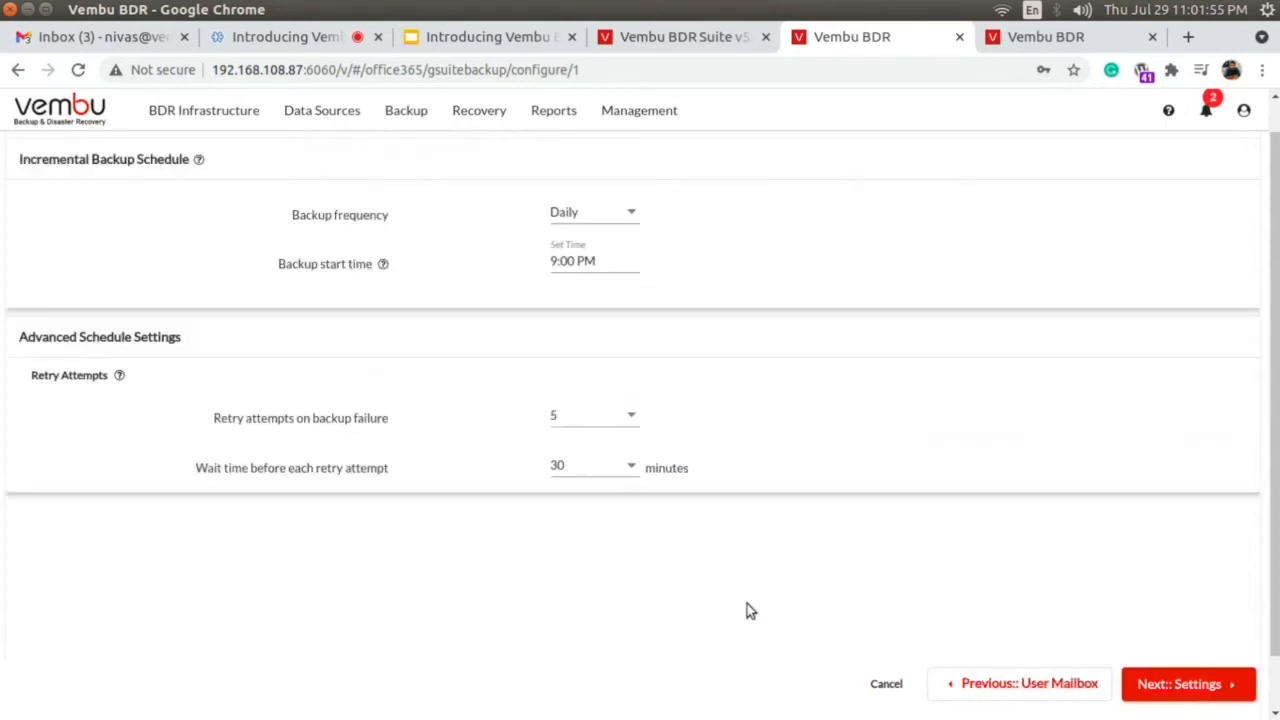
Try the Every Few Hours backup frequency, set it back to Daily, and continue to the backup settings.
scroll(746, 603, "up", 1)
left_click_drag(1276, 354, 1275, 351)
scroll(1276, 356, "down", 1)
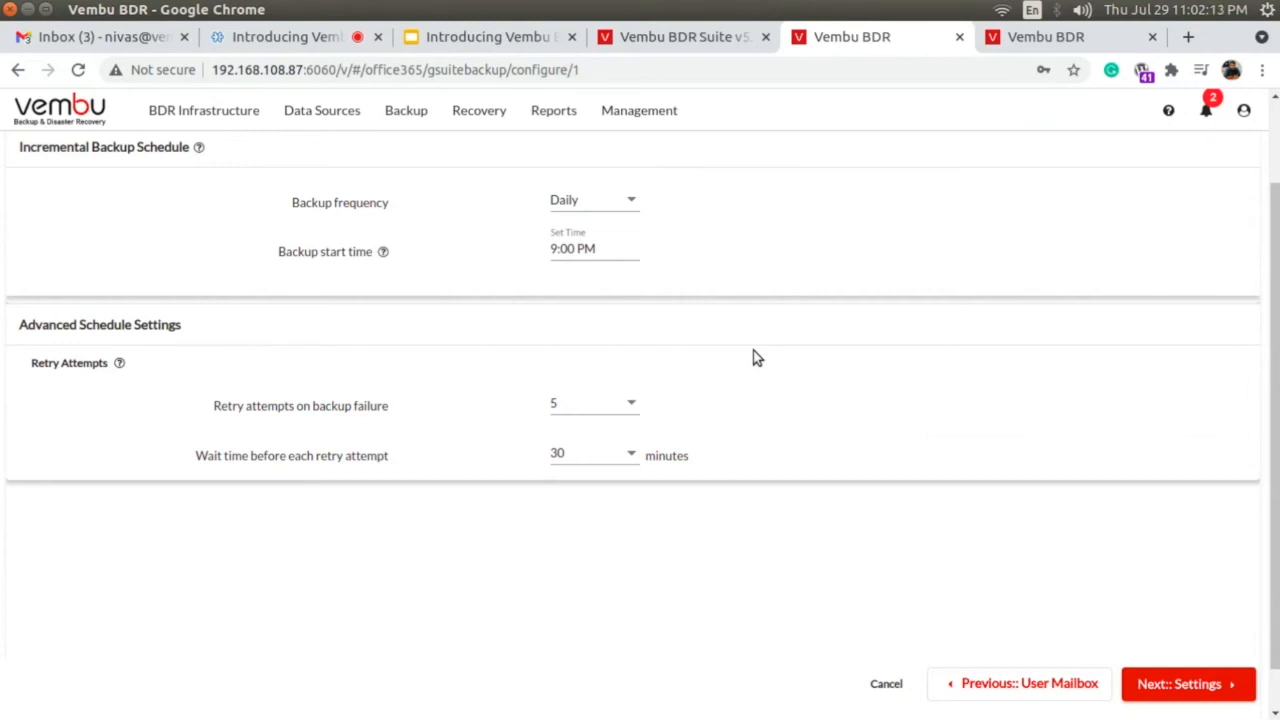
left_click(580, 211)
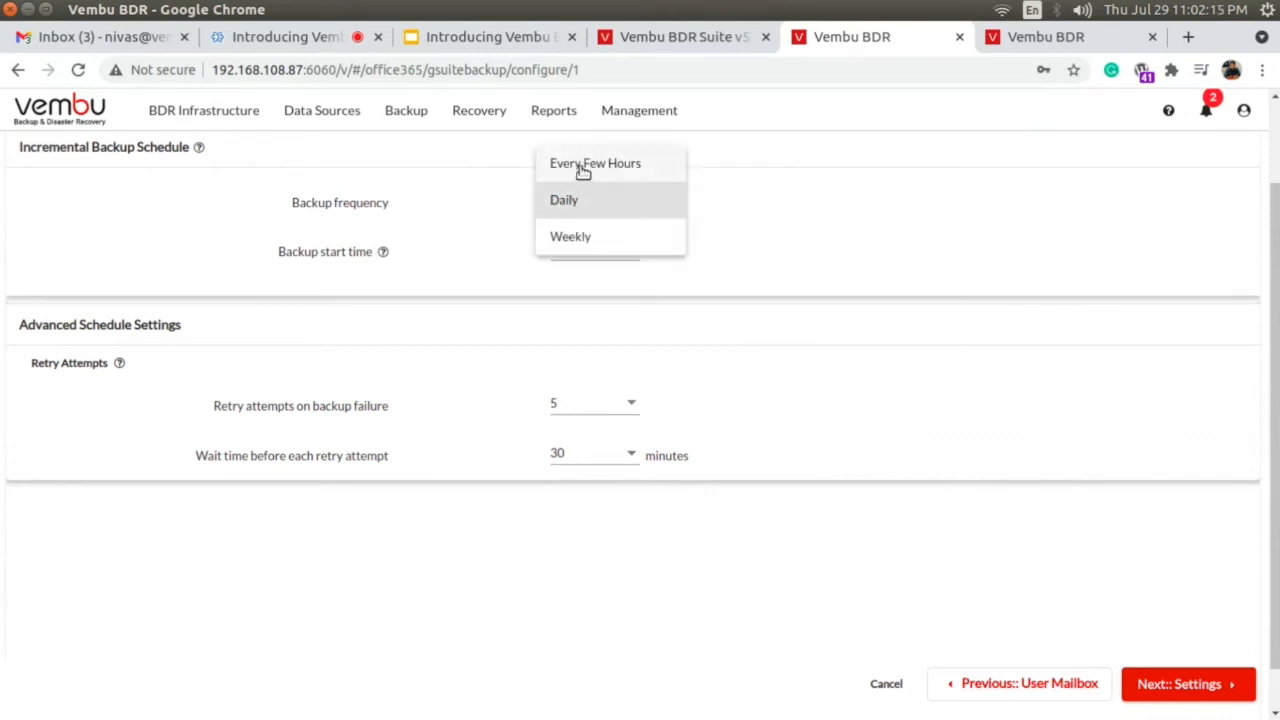
left_click(583, 168)
left_click(588, 201)
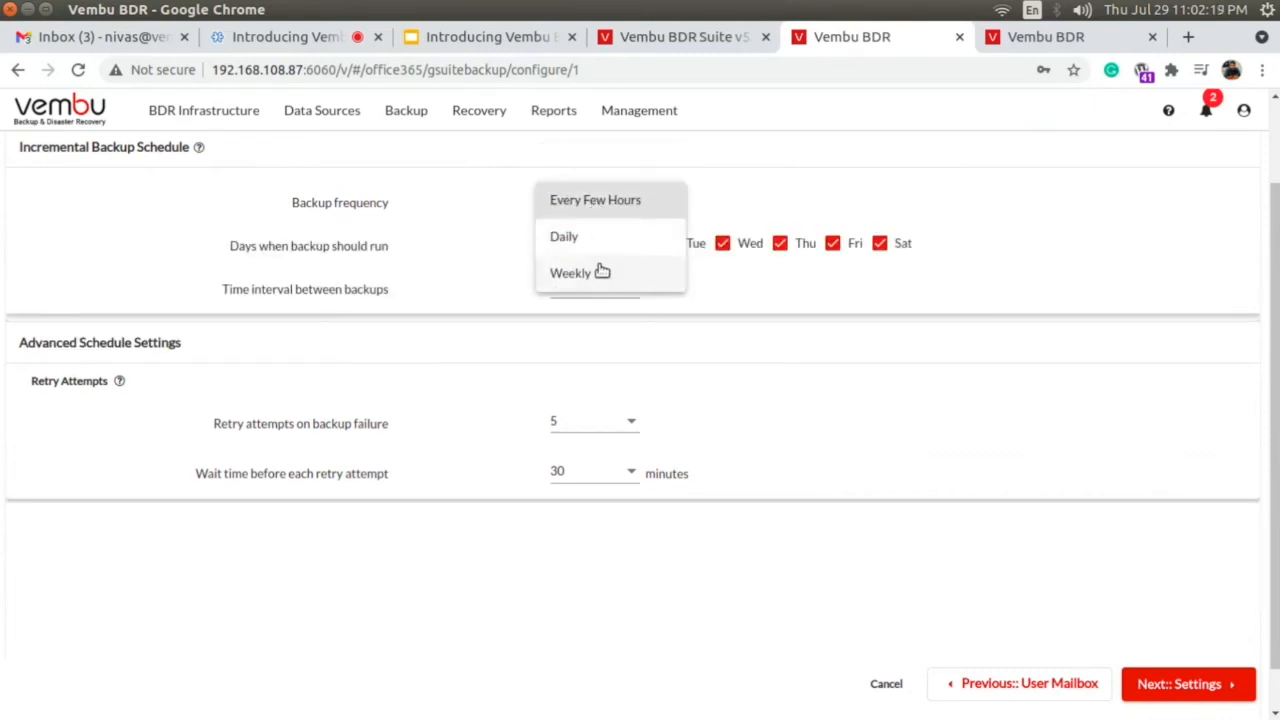
left_click(598, 240)
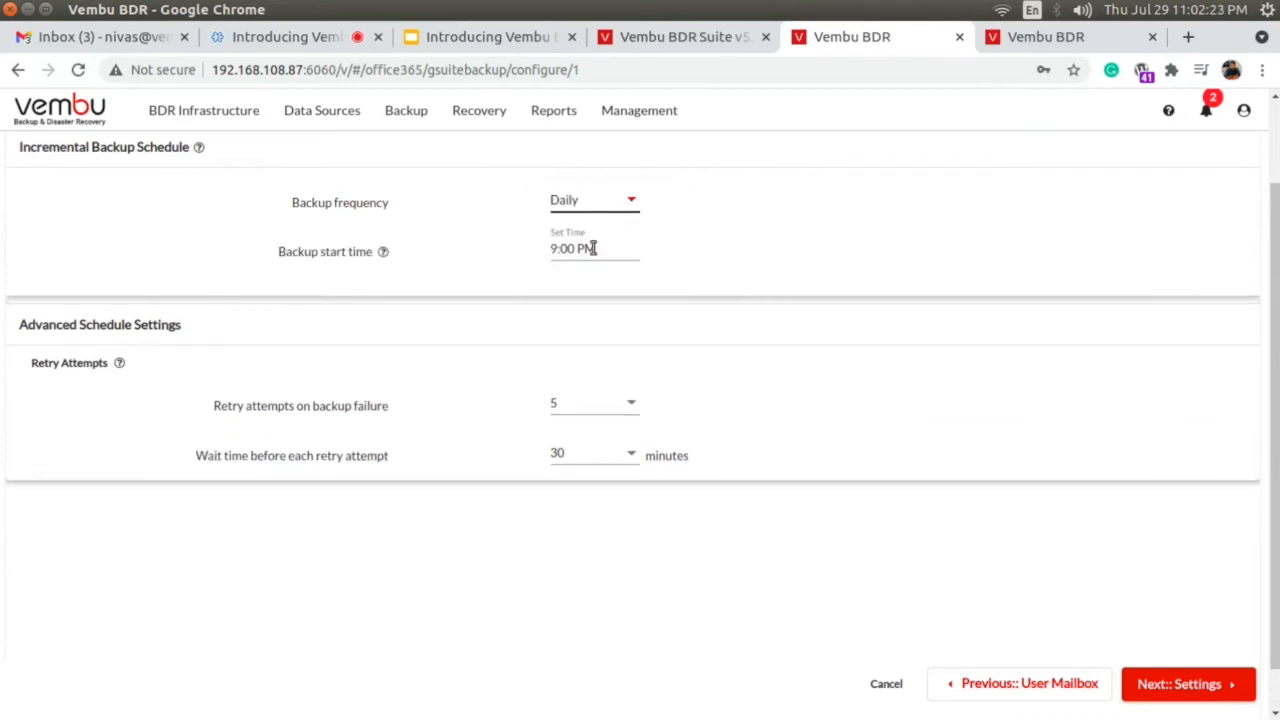
mouse_move(119, 365)
left_click(1165, 682)
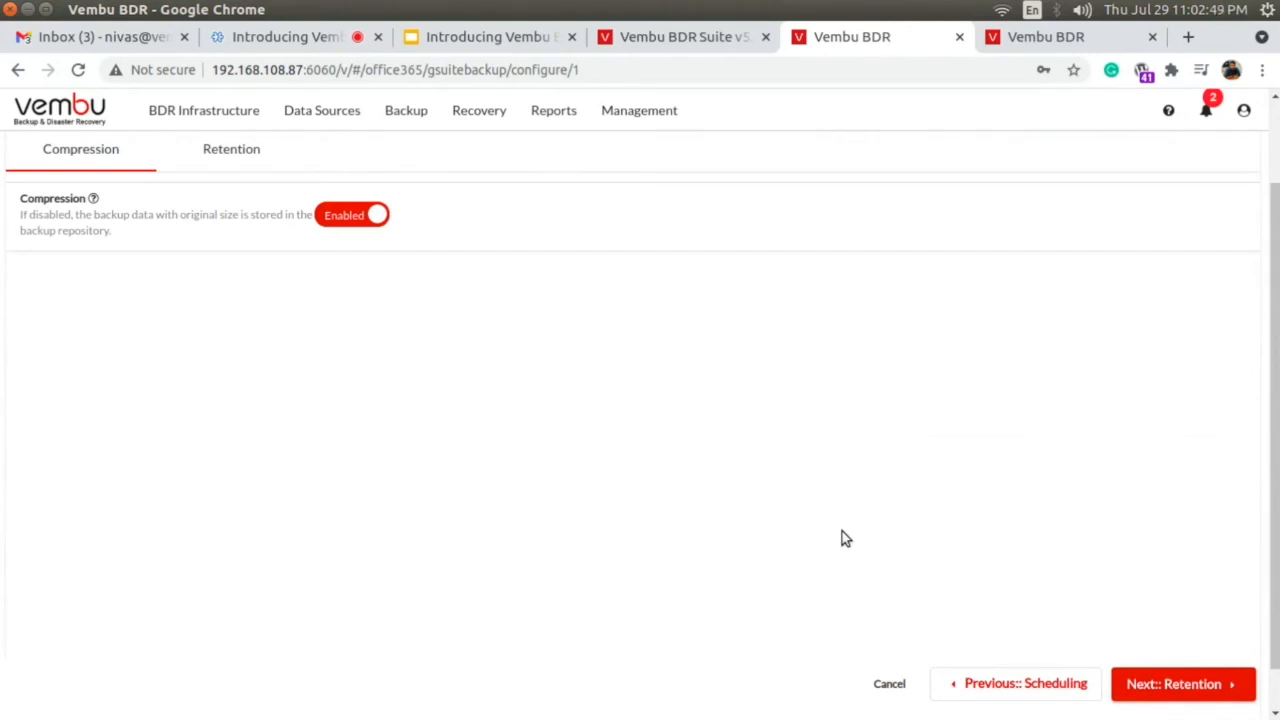
Disable compression and enable it again, and continue to the retention settings.
left_click(333, 219)
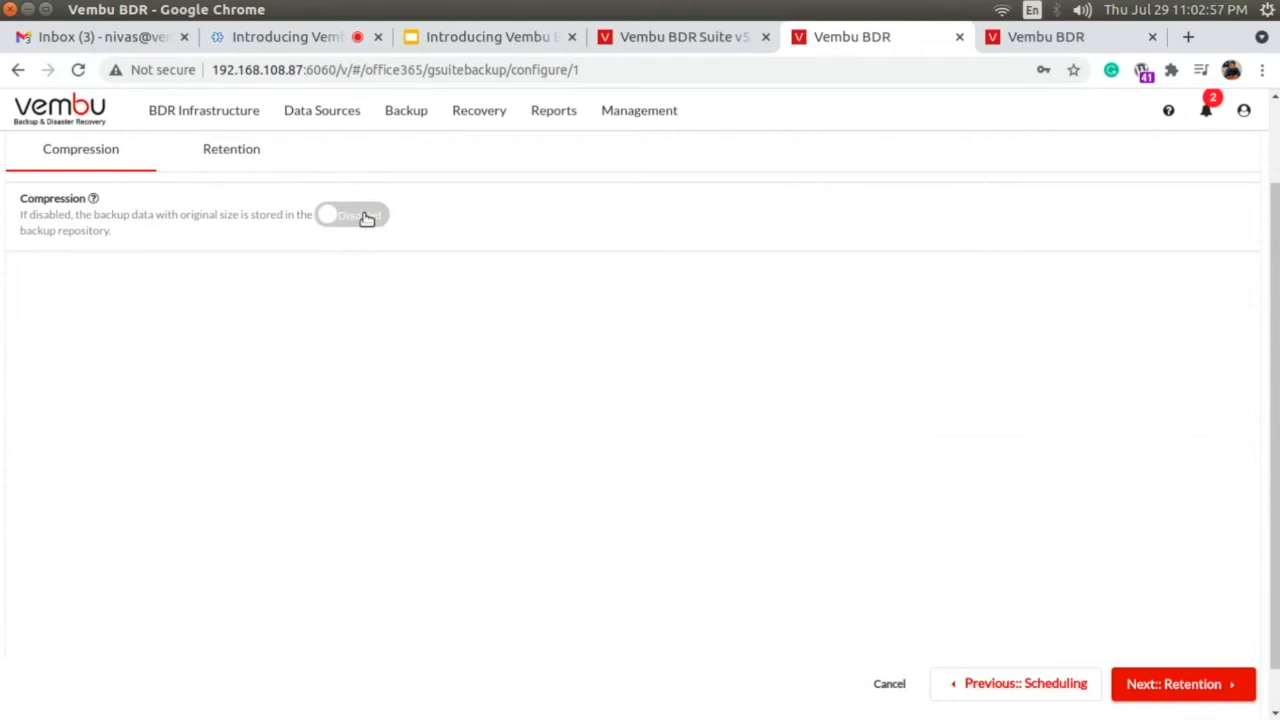
left_click(361, 215)
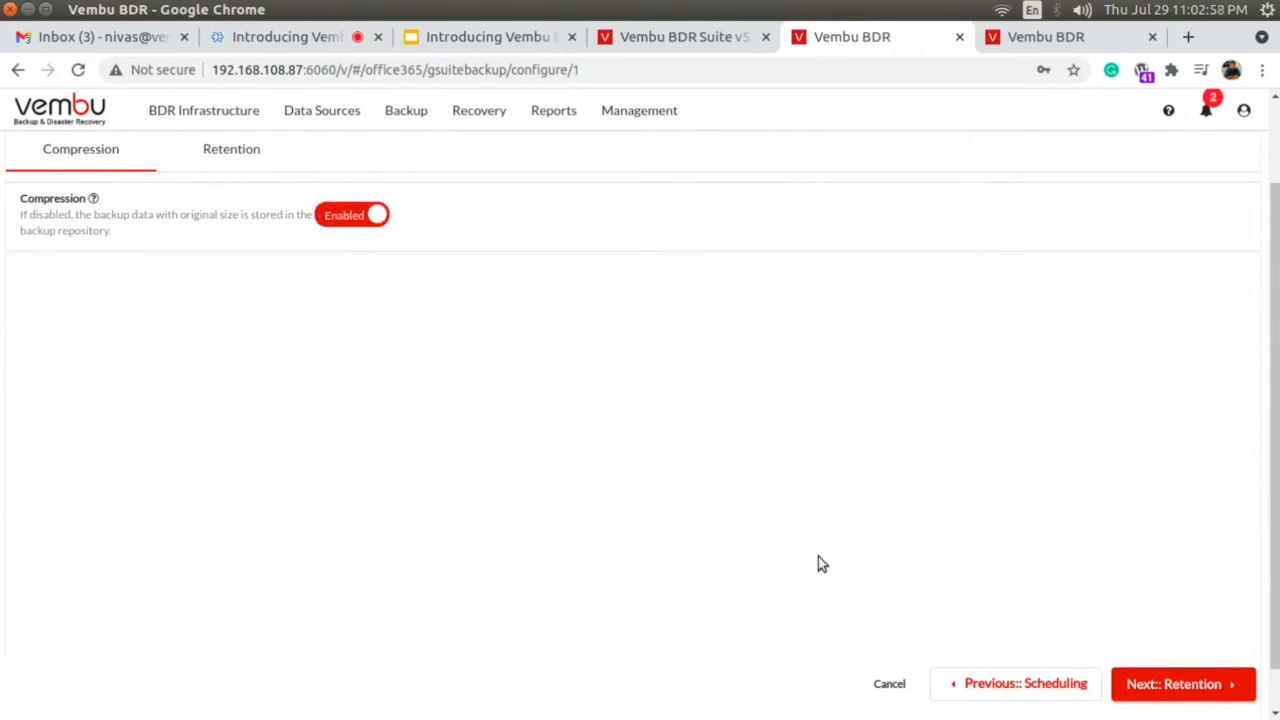
left_click(1182, 684)
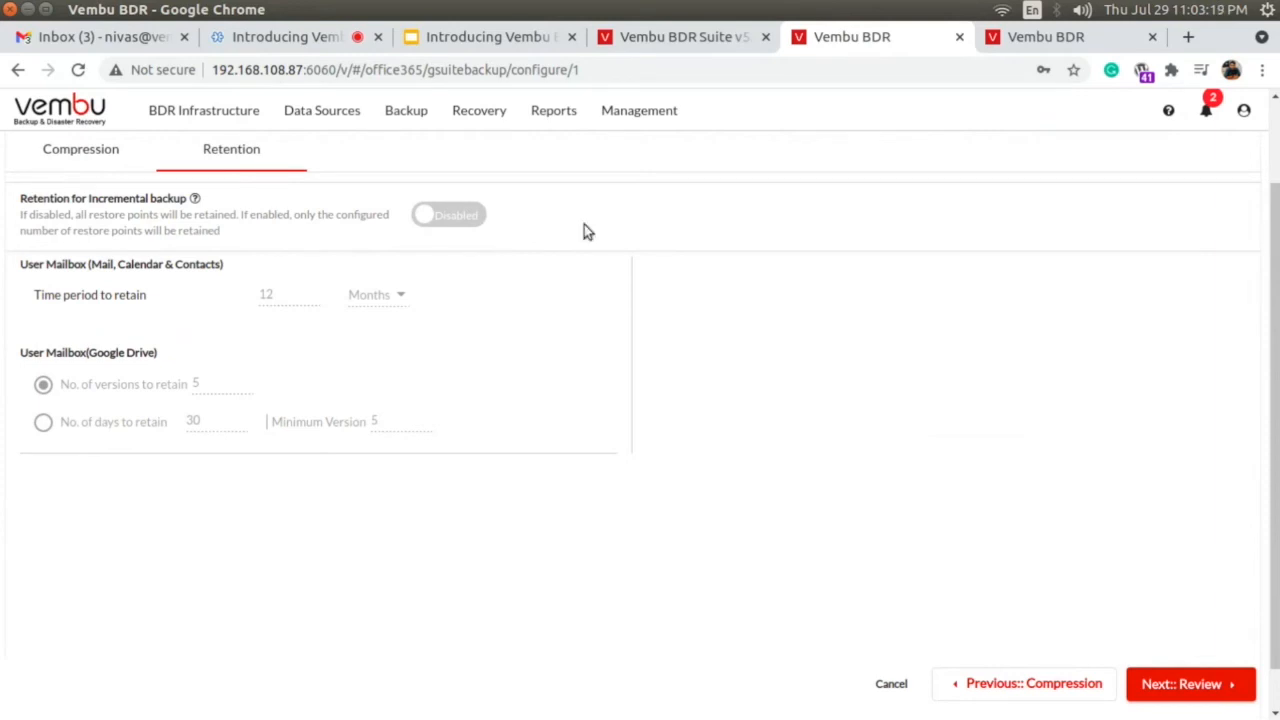
Enable retention for incremental backups and retain mail, calendar and contacts for 1 year.
left_click(458, 222)
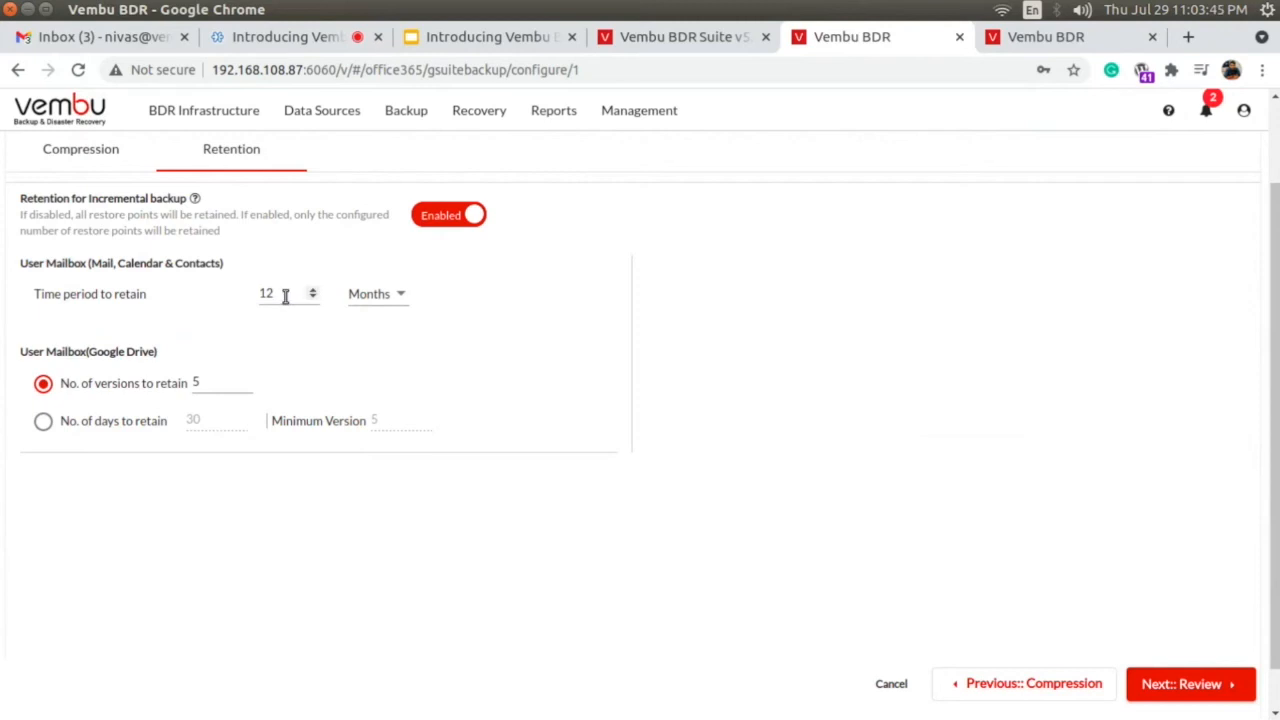
left_click(372, 294)
left_click(367, 331)
left_click(295, 298)
key("BackSpace")
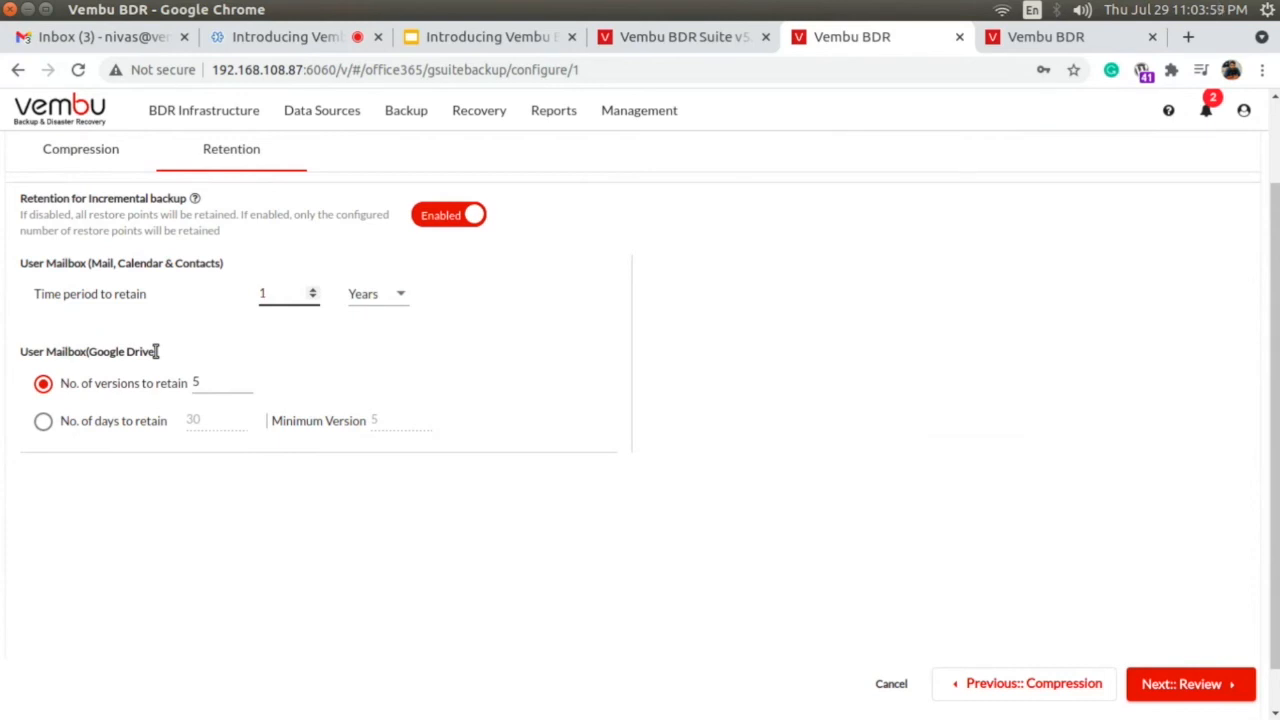
Retain Google Drive data for 30 days with a minimum version of 5, and continue to the job review.
left_click(43, 421)
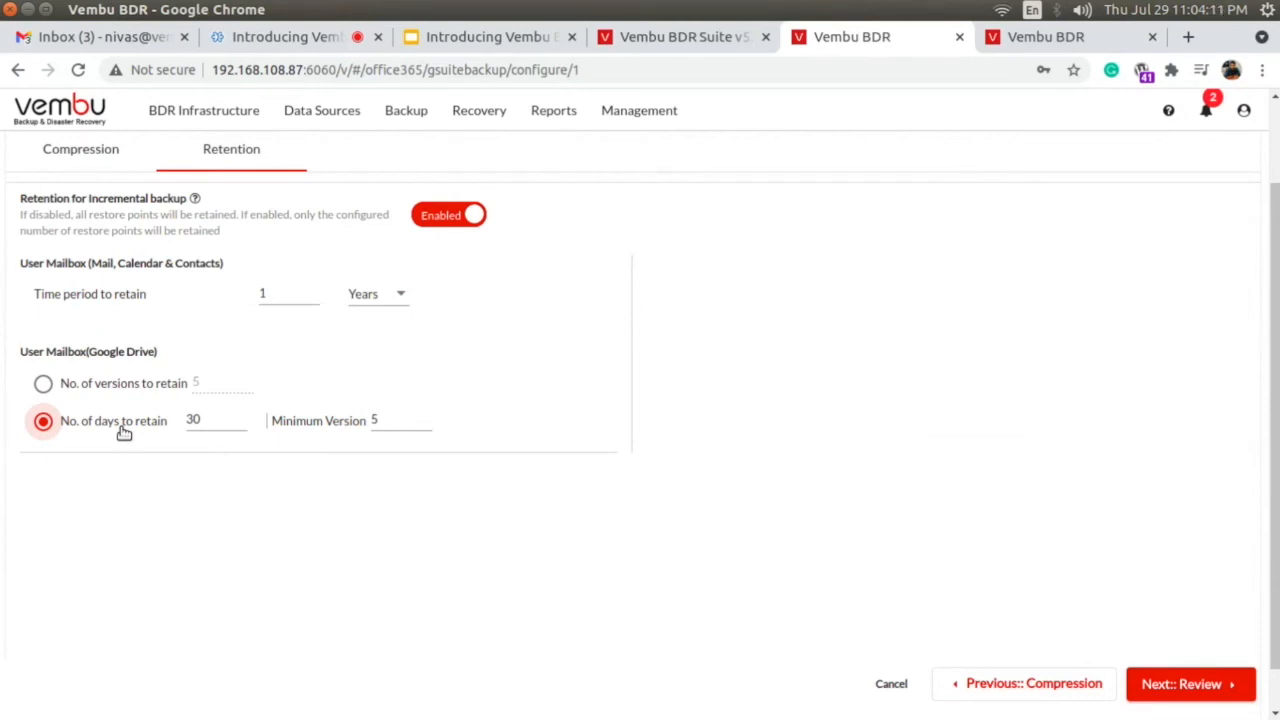
left_click(1183, 690)
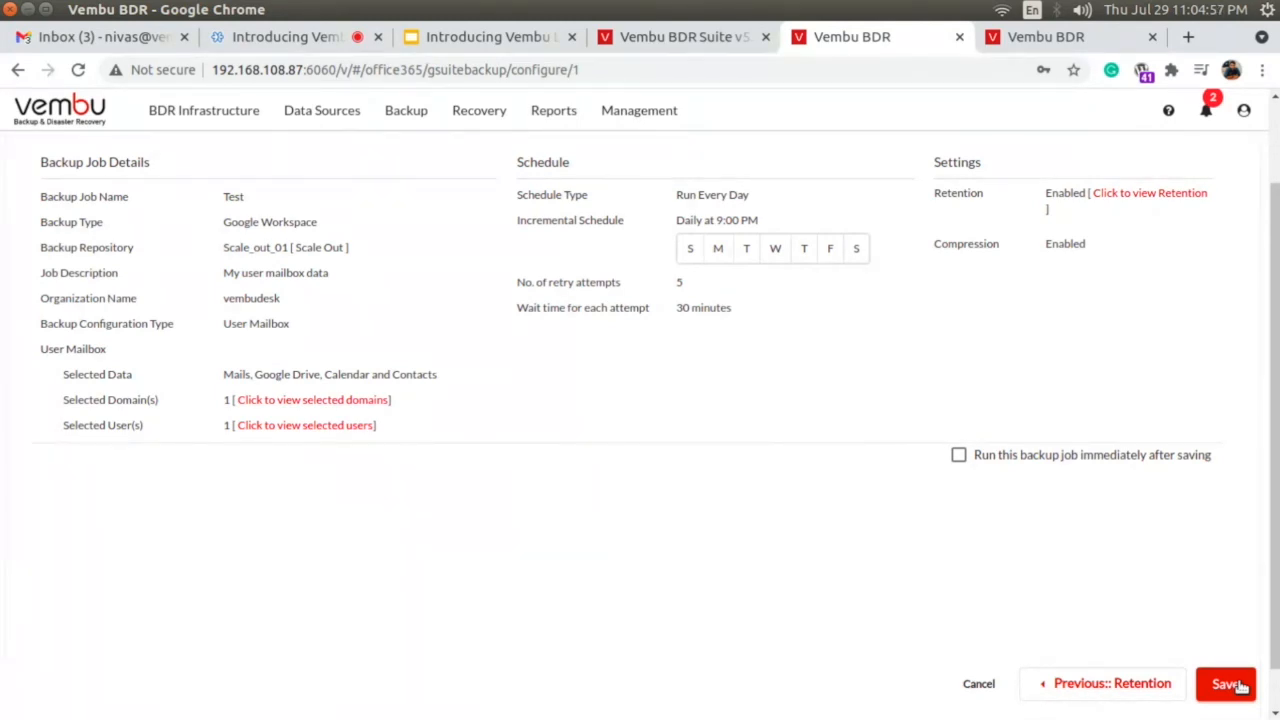
mouse_move(249, 111)
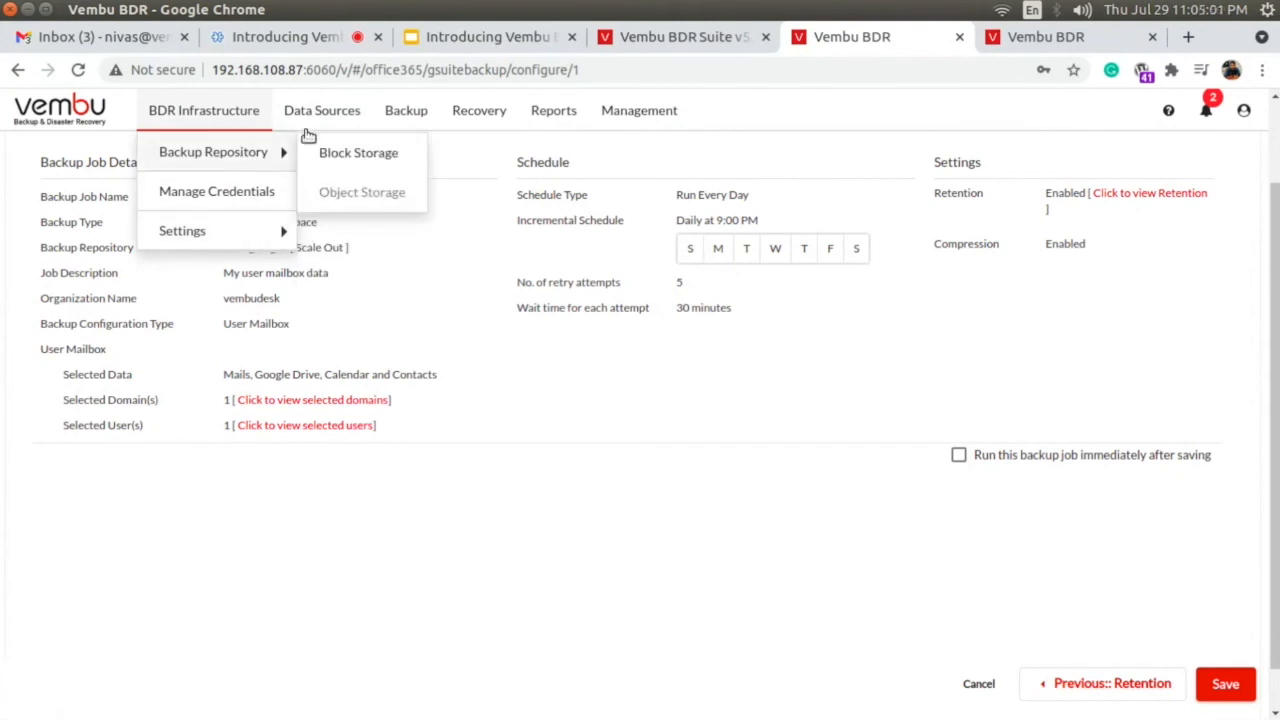
mouse_move(420, 113)
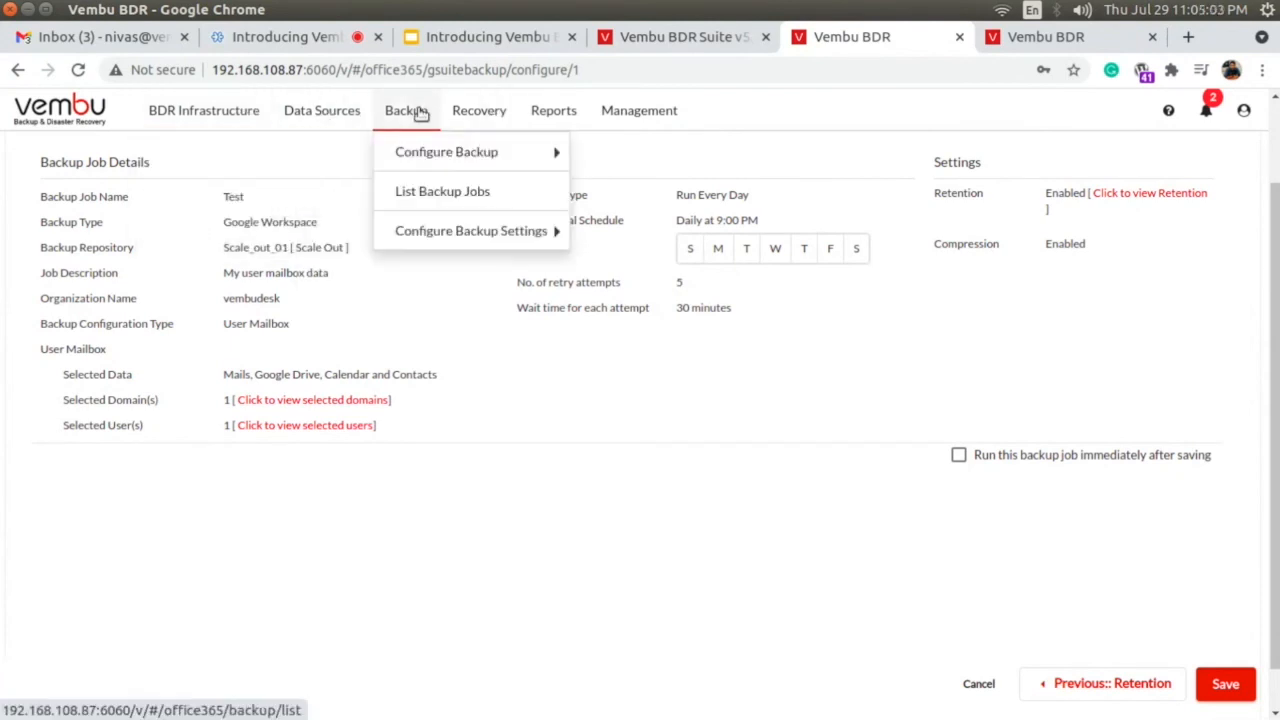
Abandon the unsaved Test backup configuration and open the list of recoverable backup jobs.
mouse_move(429, 229)
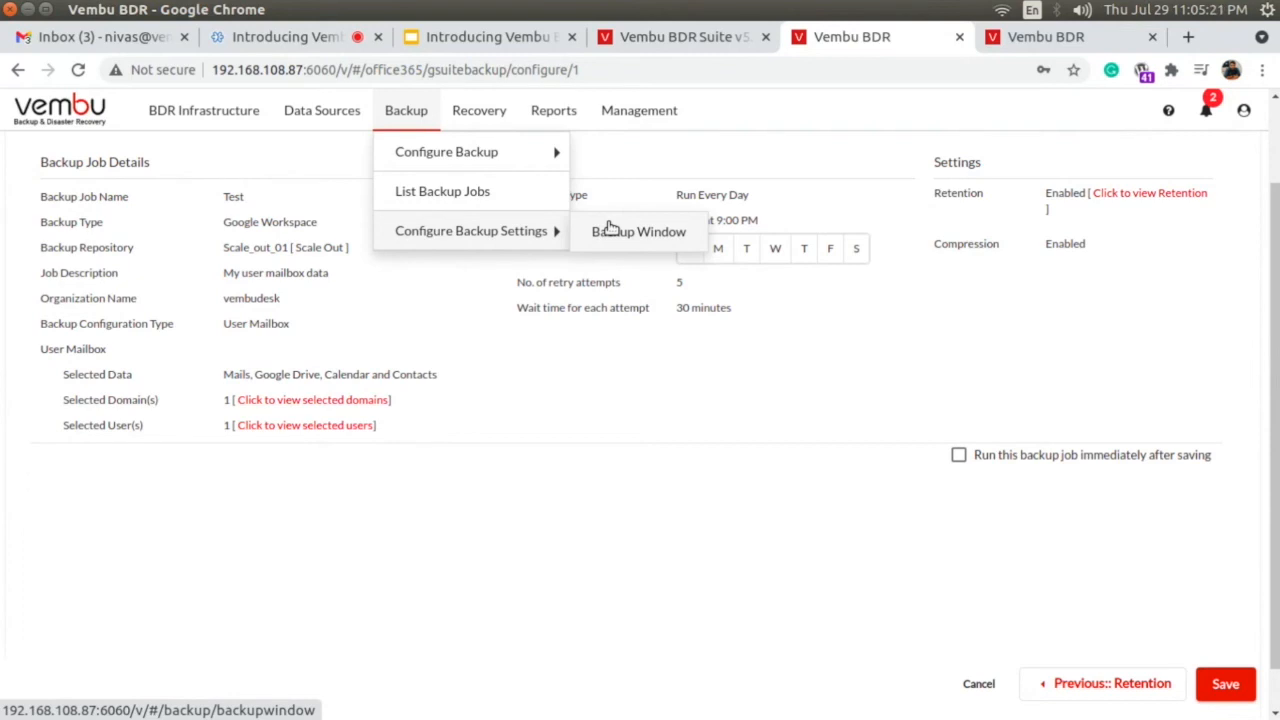
left_click(476, 110)
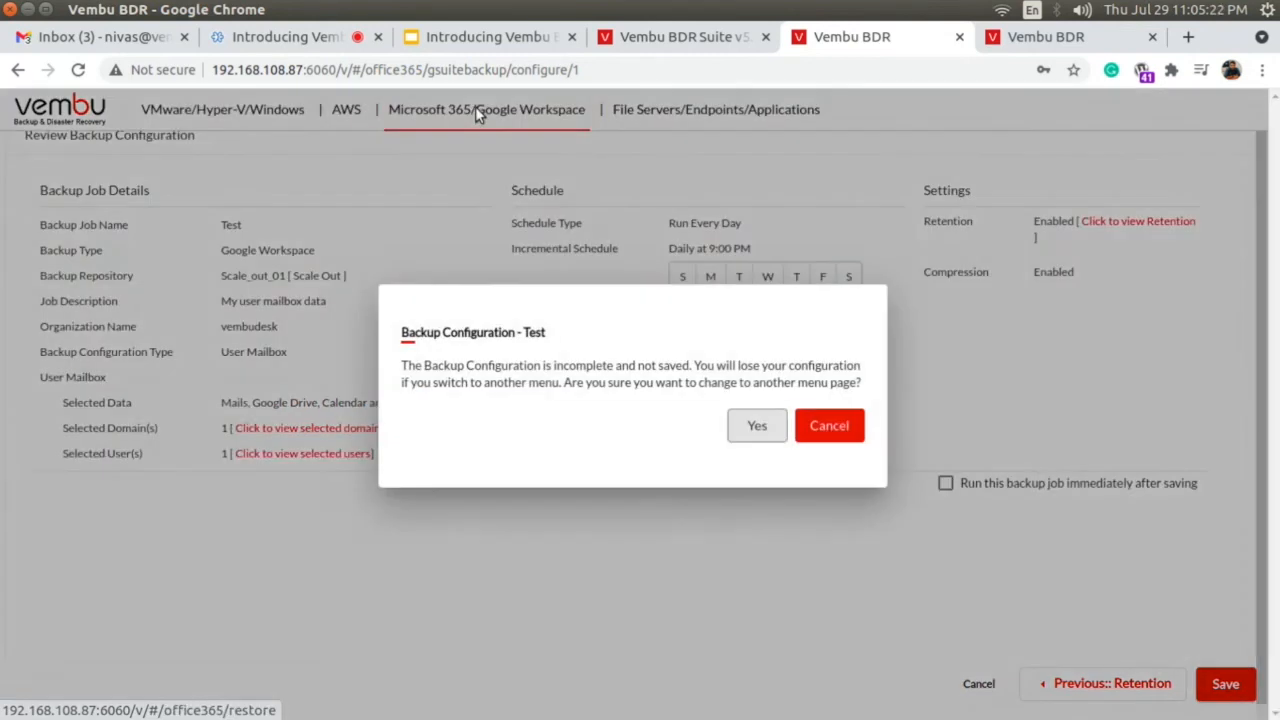
left_click(755, 430)
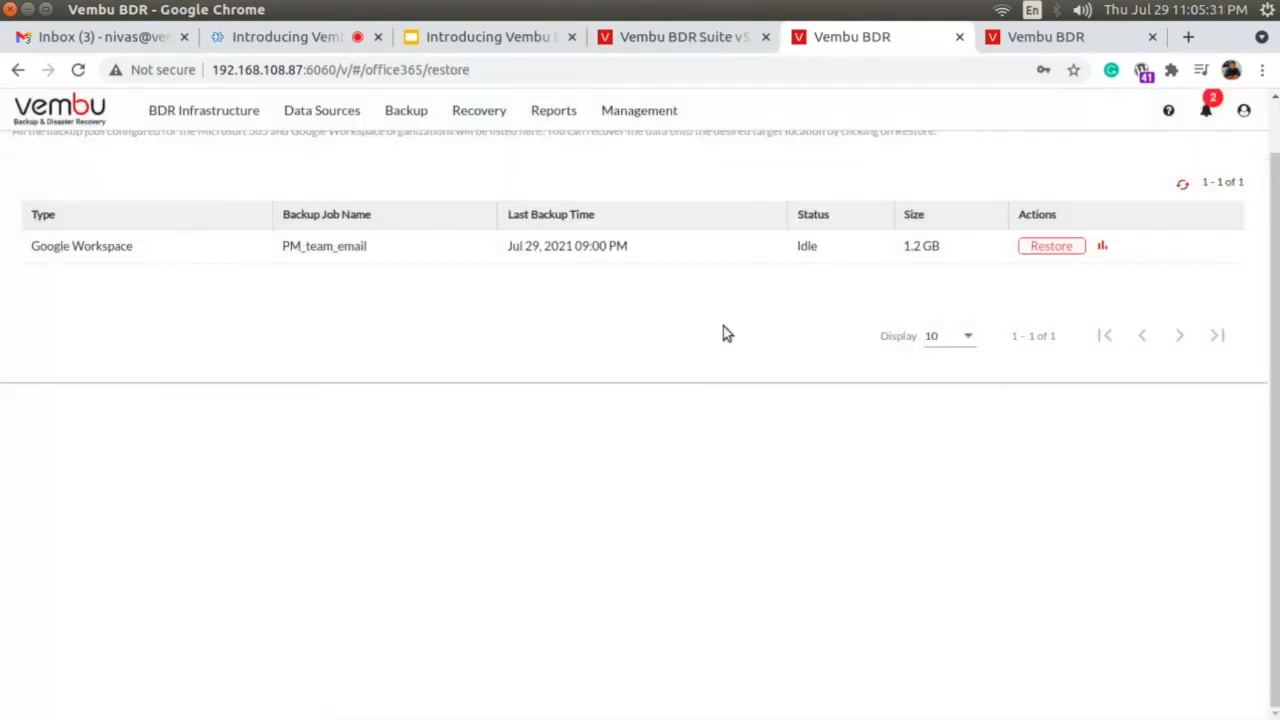
scroll(1135, 290, "up", 2)
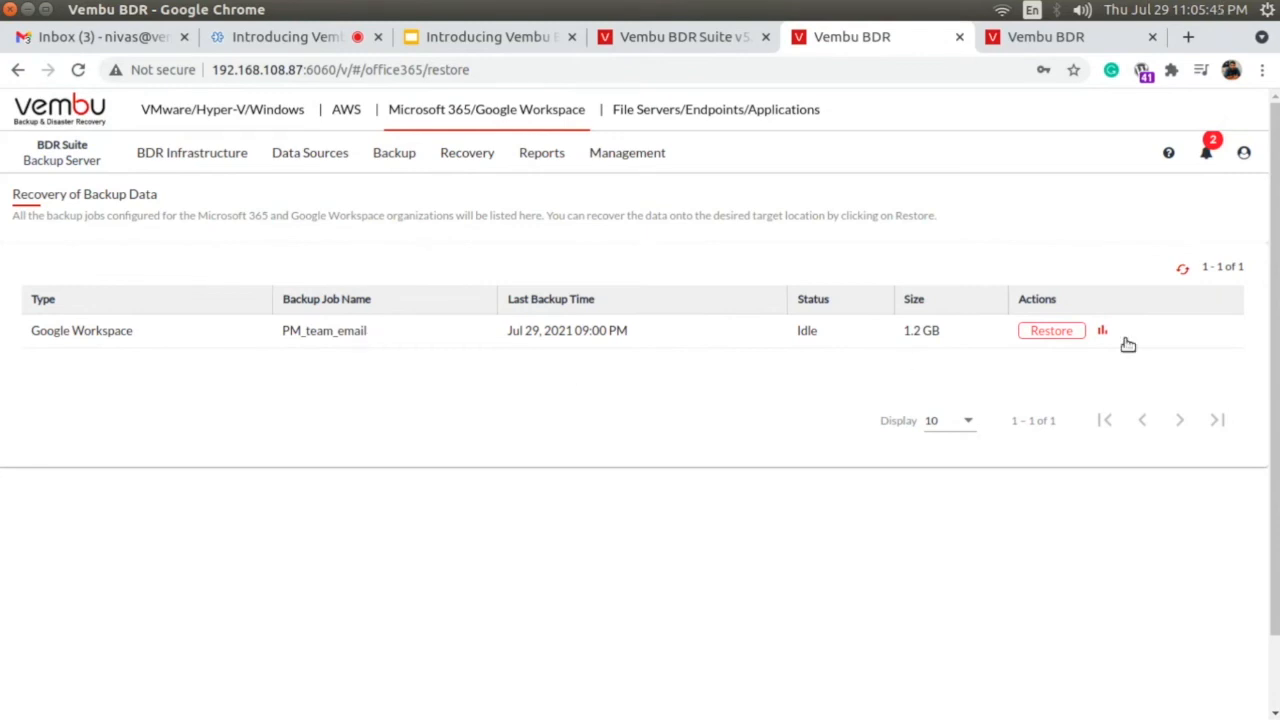
Start a user mailbox restore from the PM_team_email job, choose the testvembudesk.com domain and continue to the restore version.
left_click(1066, 334)
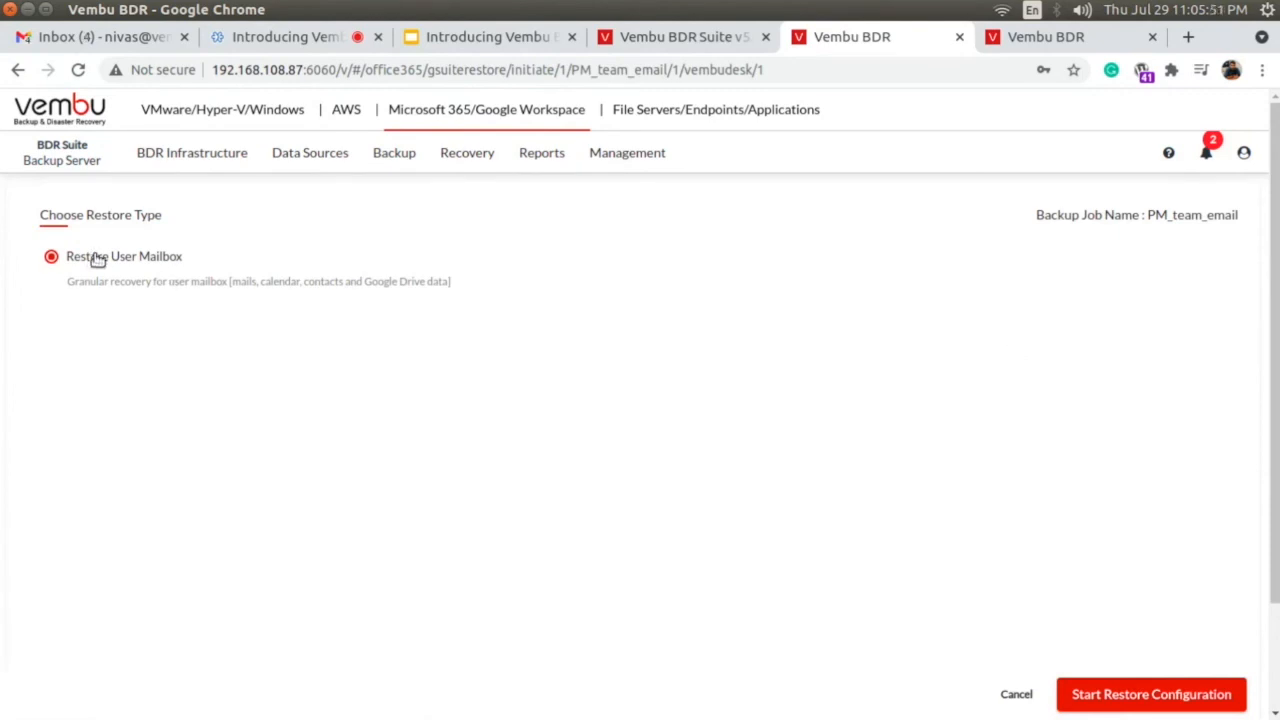
left_click(1143, 696)
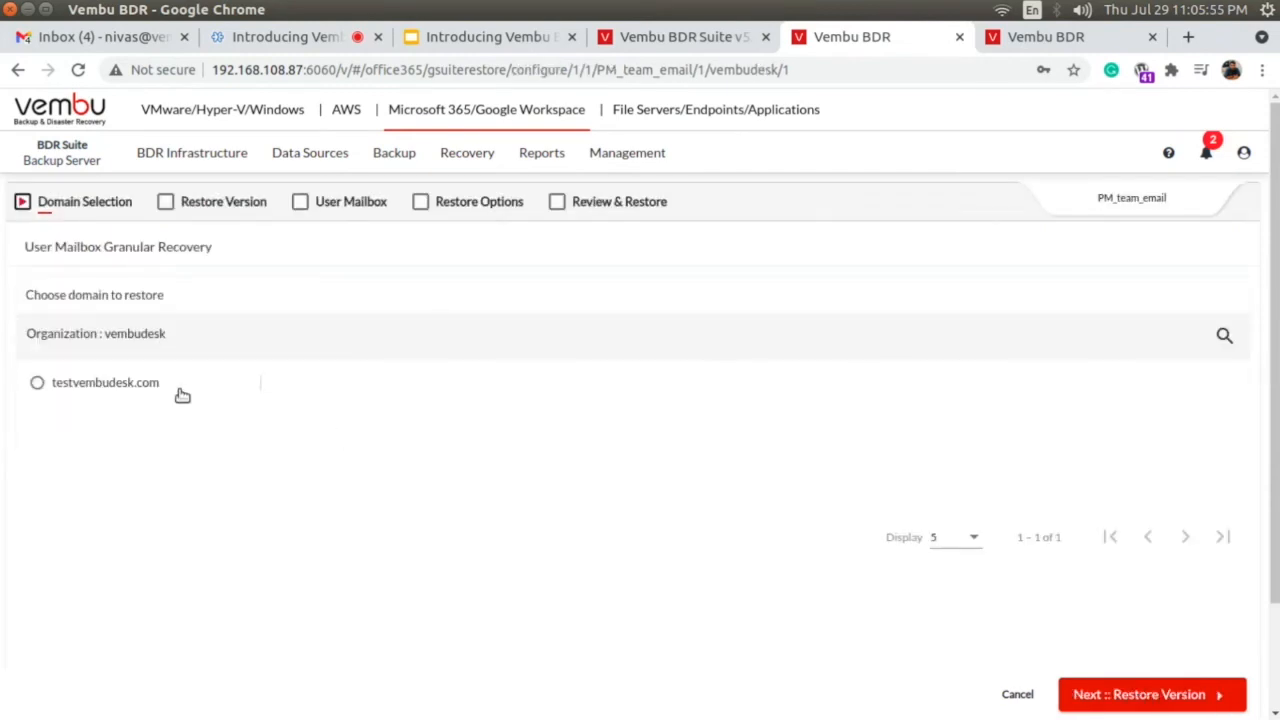
left_click(138, 385)
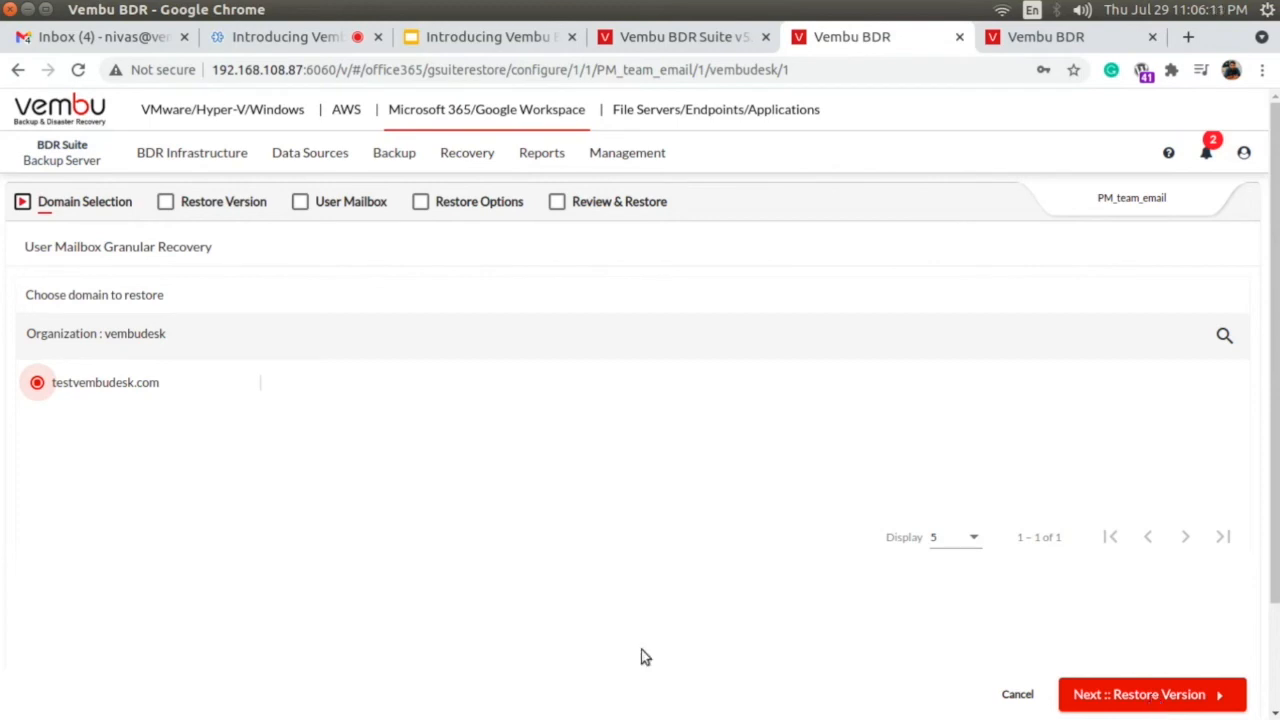
left_click(1157, 692)
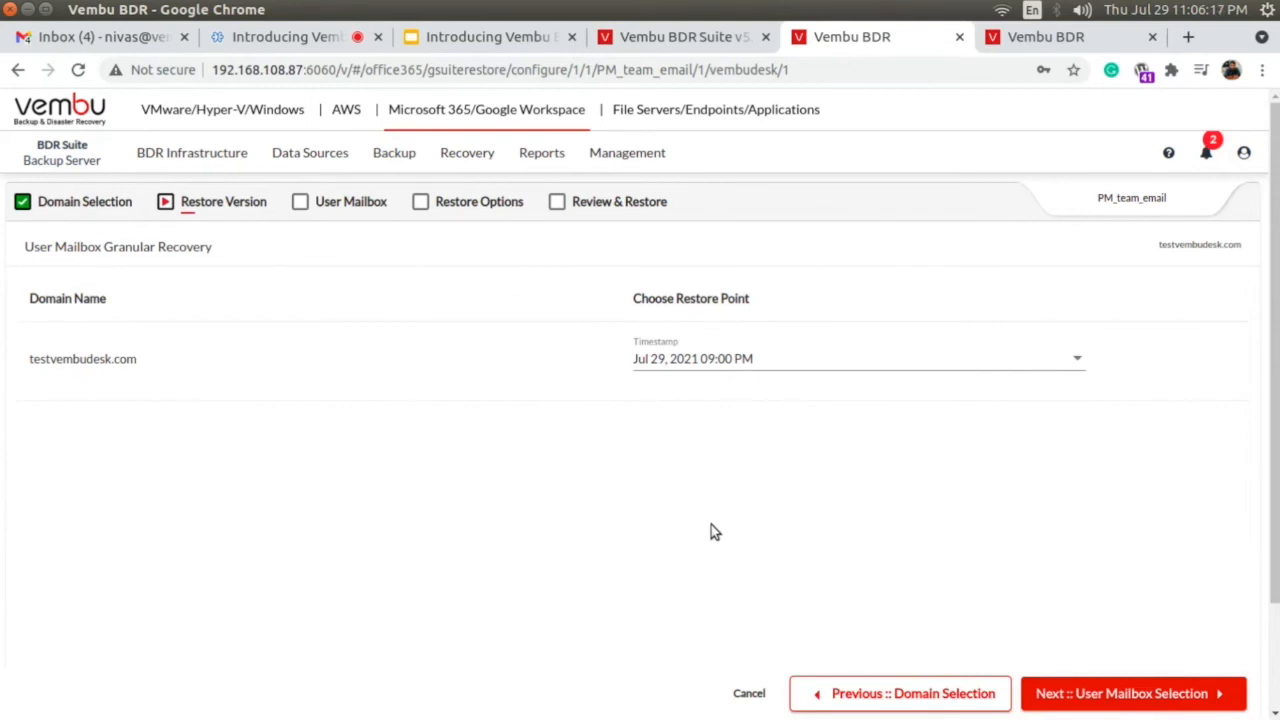
Choose the Jul 29, 2021 09:00 PM restore point and continue to the user mailbox selection.
left_click(711, 376)
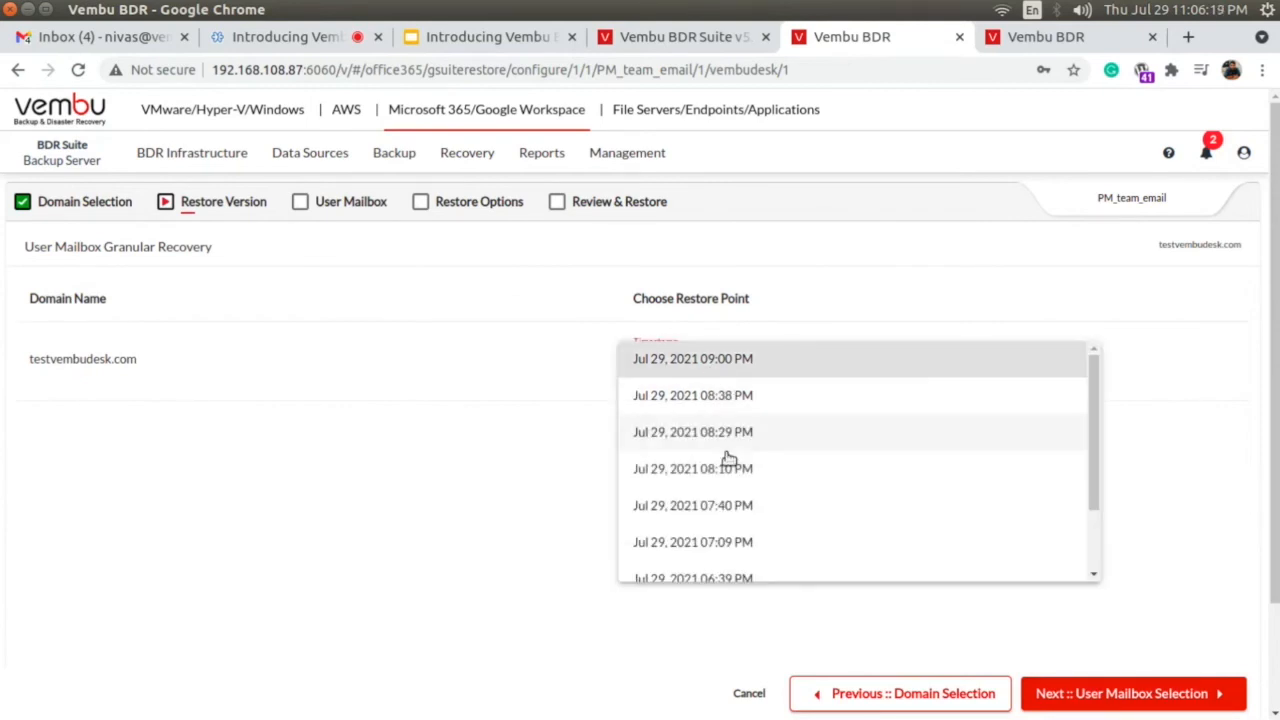
scroll(737, 503, "down", 2)
scroll(737, 503, "up", 3)
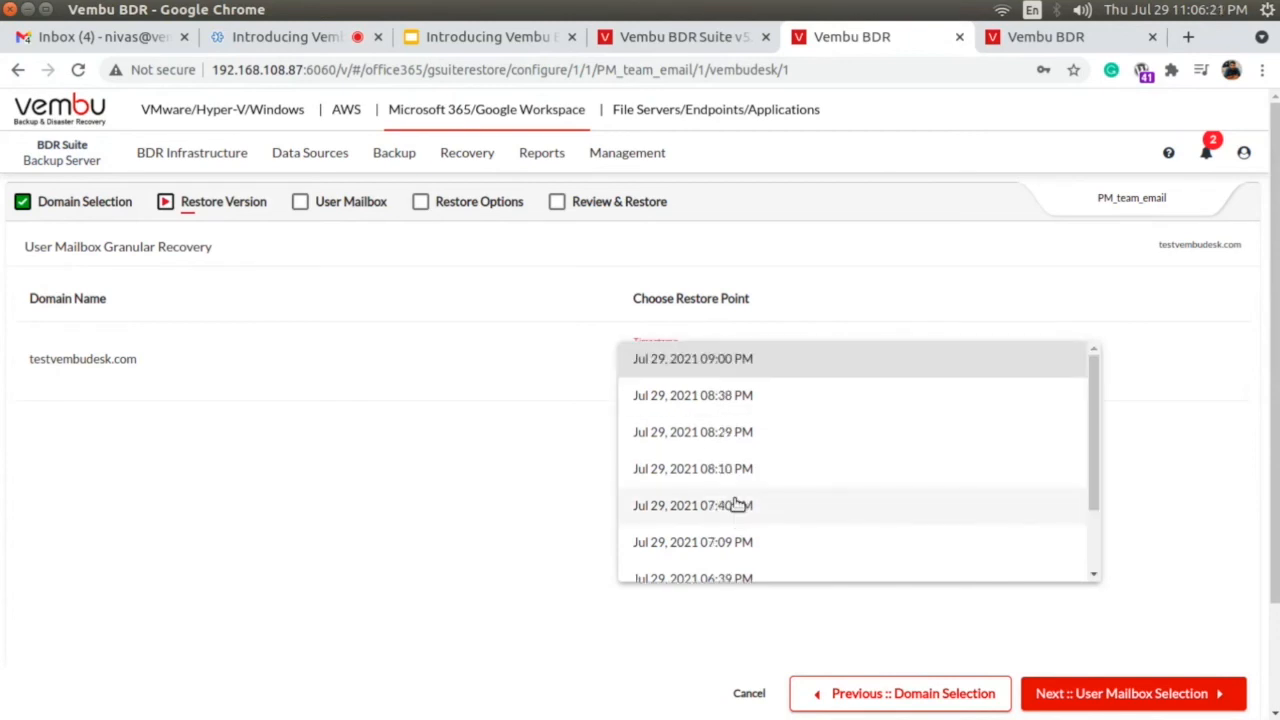
left_click(713, 360)
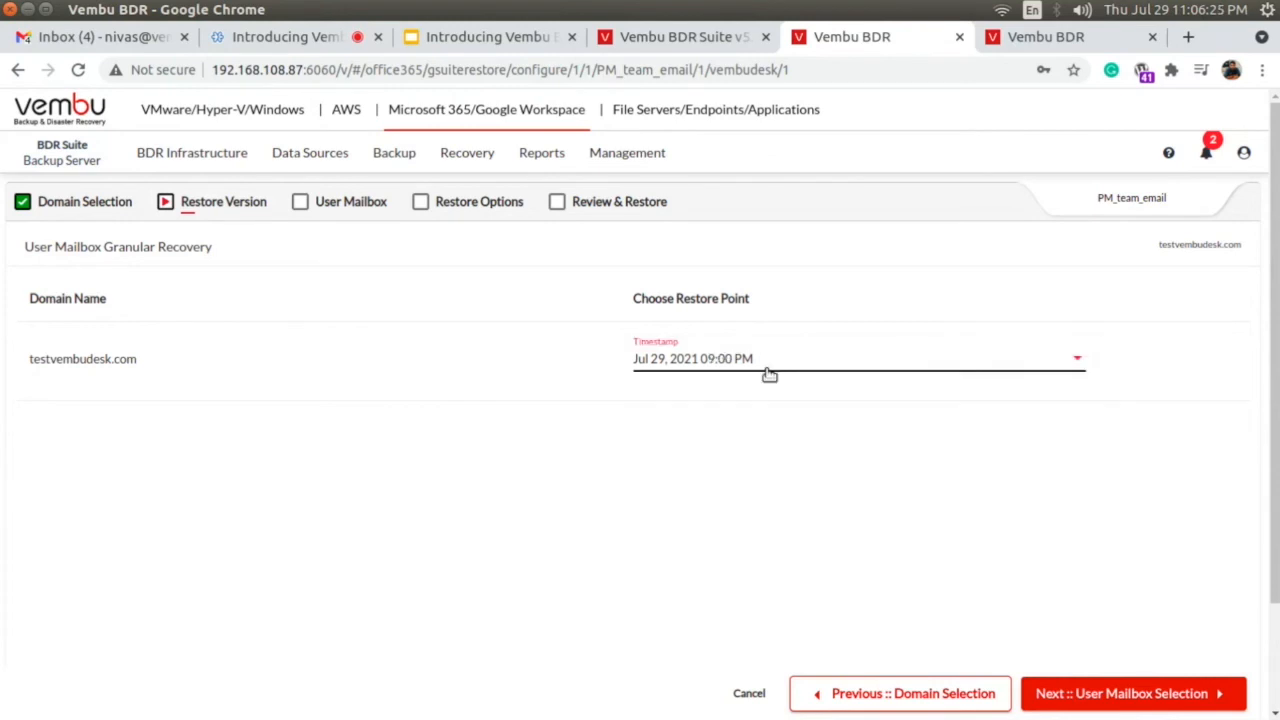
left_click(1117, 697)
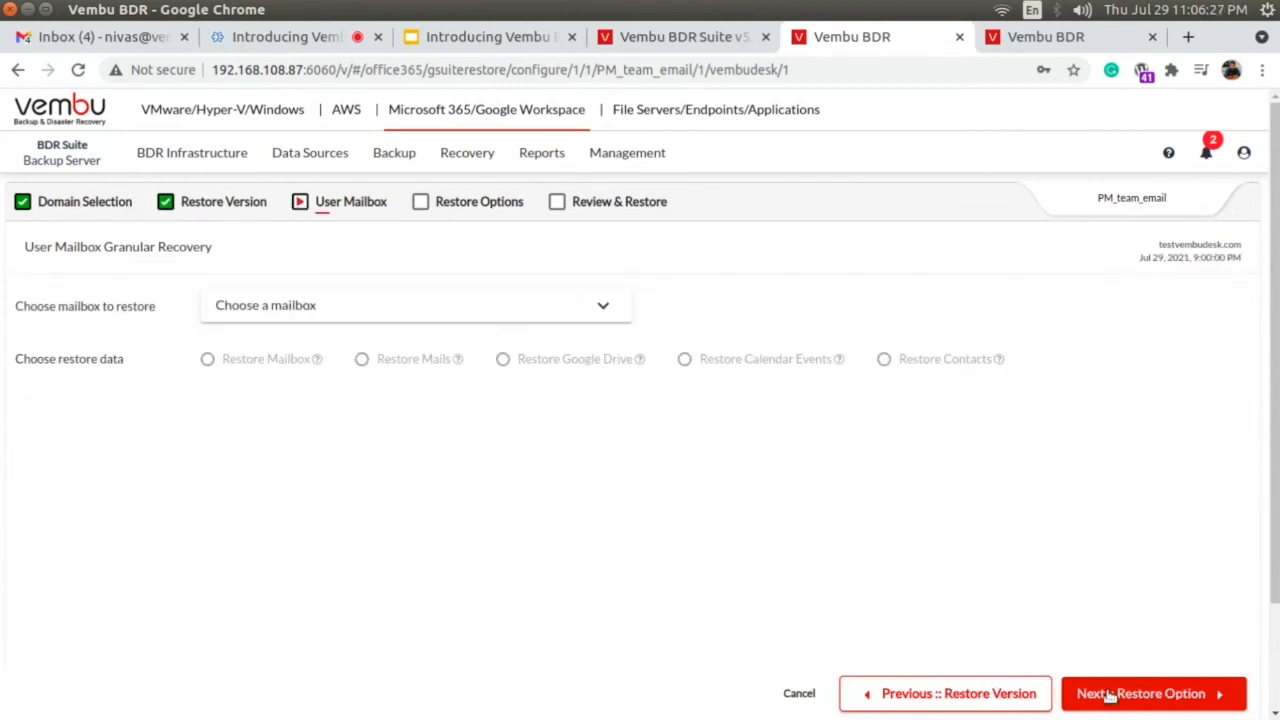
Select the first listed user's mailbox, choose Restore Mailbox as the restore data and continue to the restore options.
left_click(388, 305)
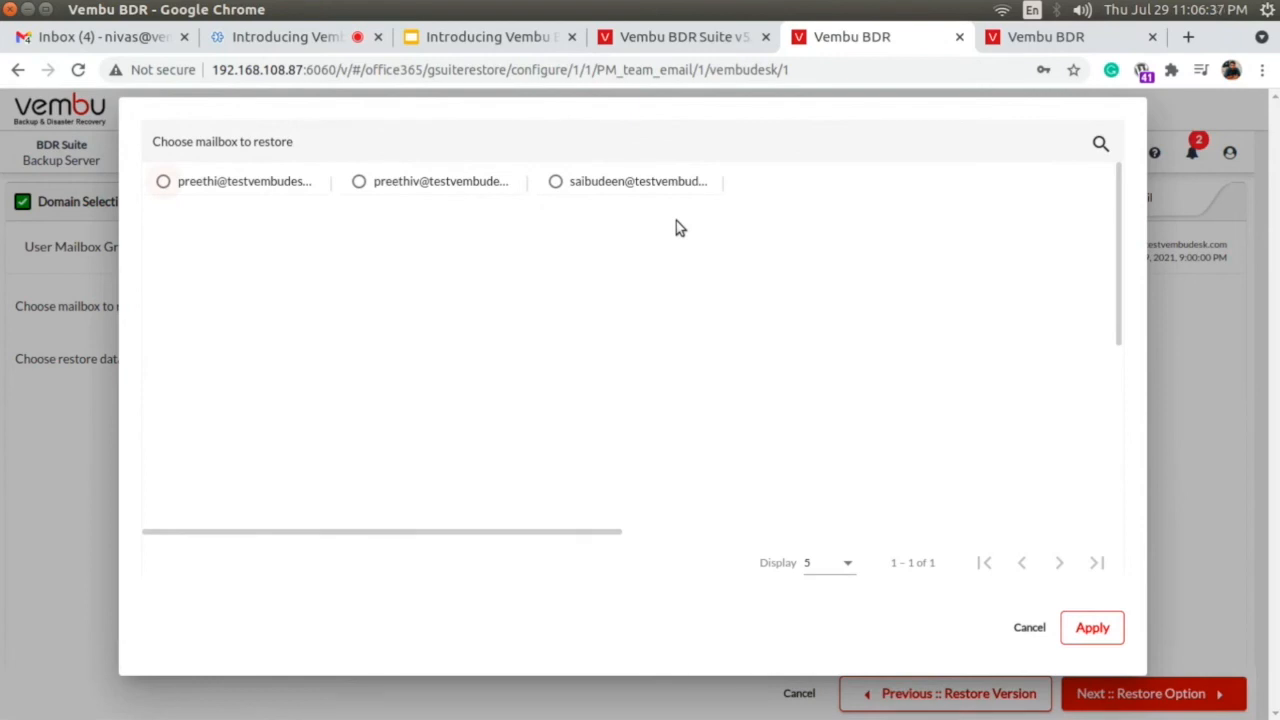
left_click(280, 183)
left_click(421, 184)
left_click(243, 188)
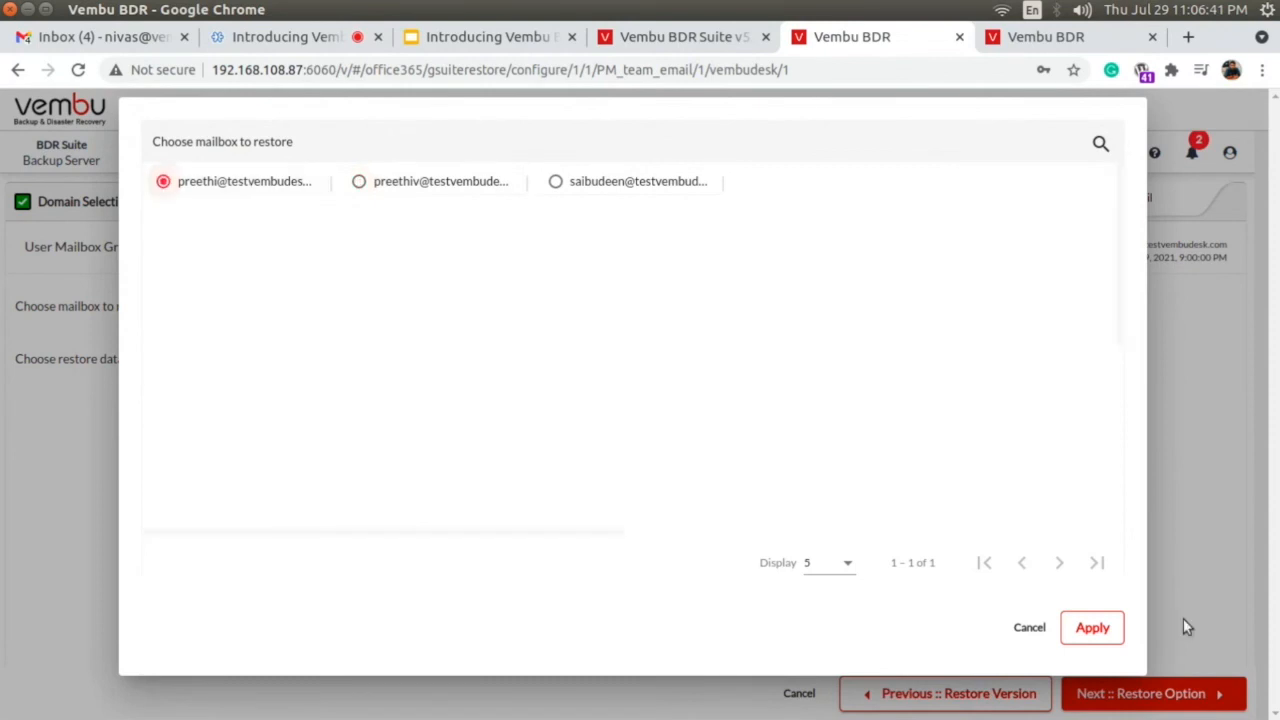
left_click(1093, 630)
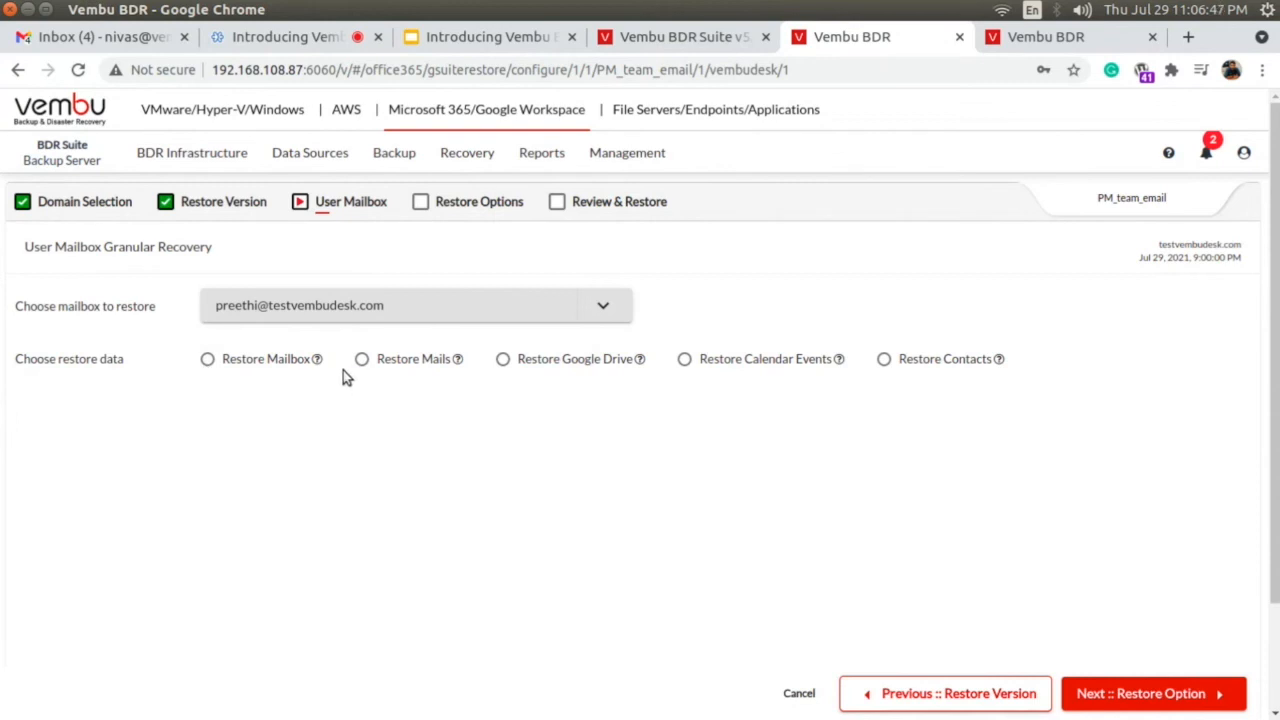
left_click(250, 366)
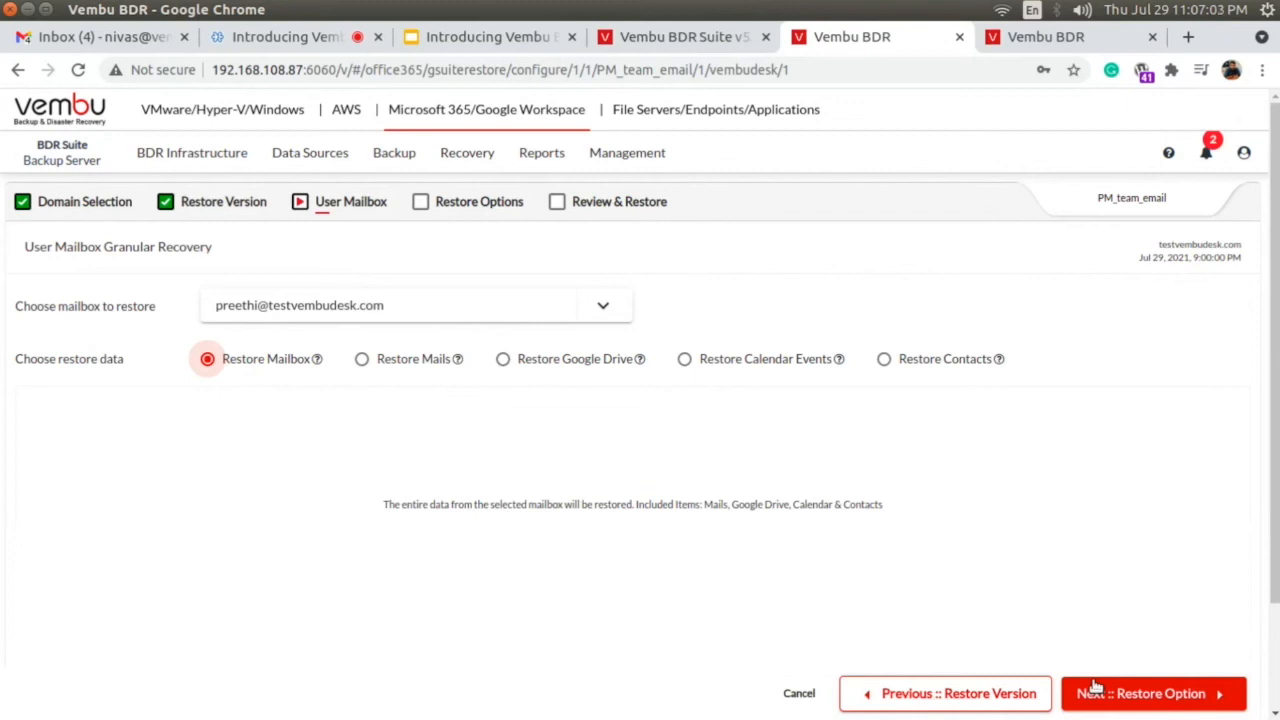
left_click(1130, 695)
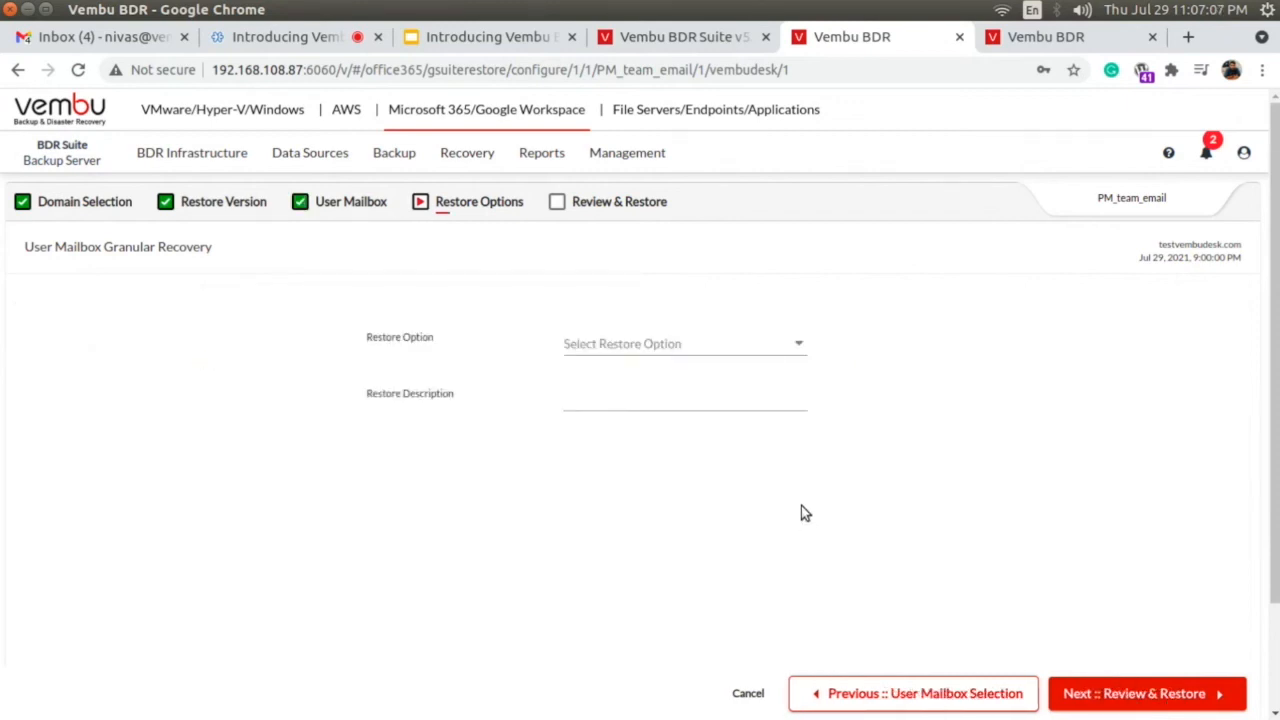
Try Restore To Same User Mailbox and Restore To Different User Mailbox, cancel the target user selection and return to the mailbox selection.
left_click(690, 345)
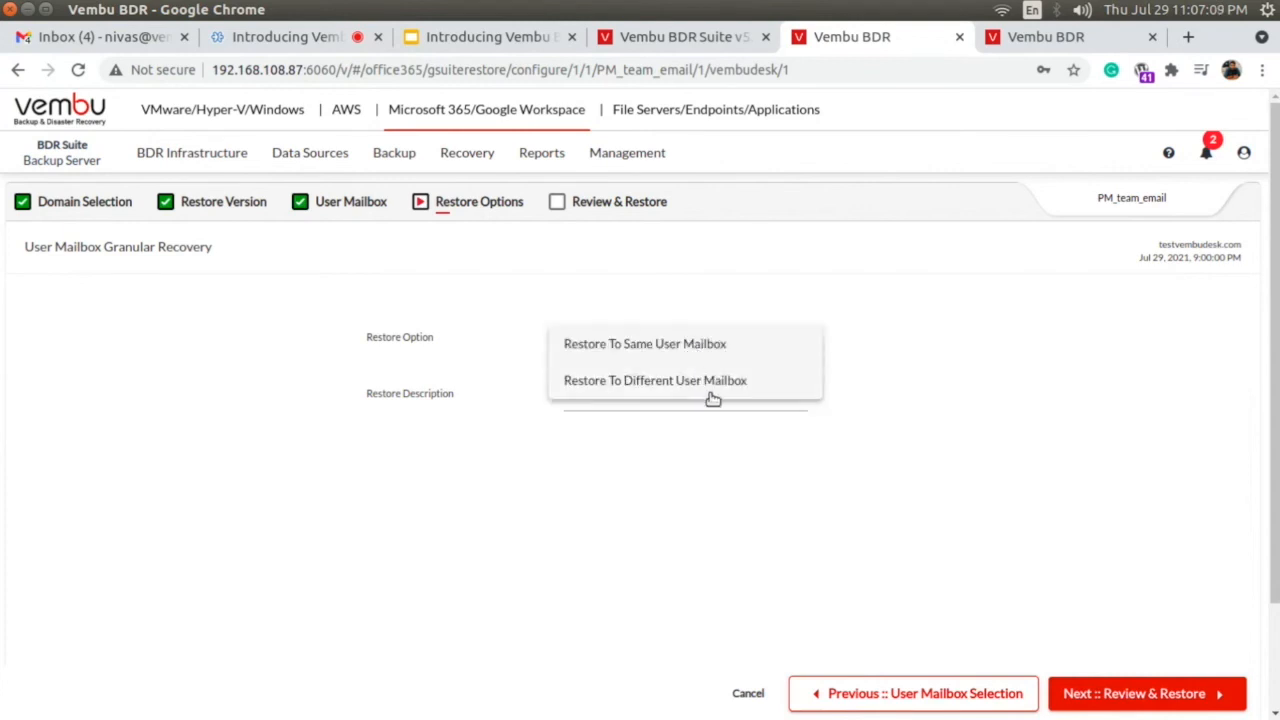
left_click(693, 345)
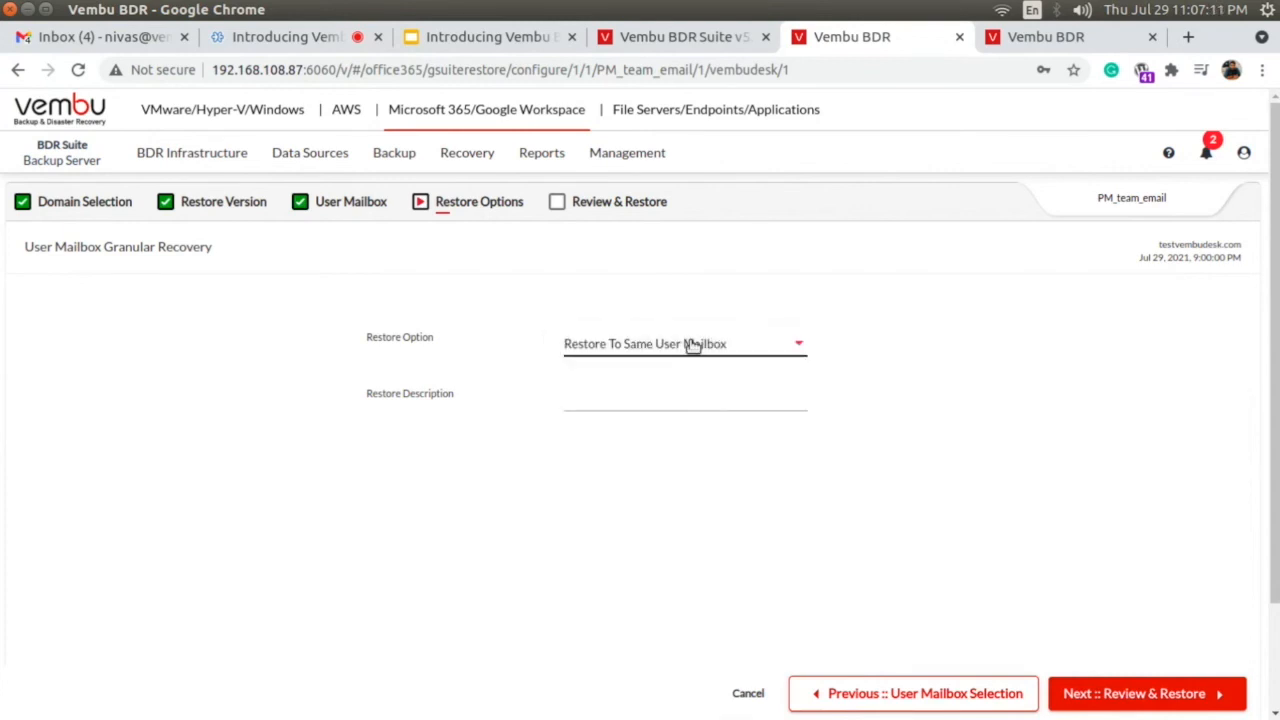
left_click(690, 345)
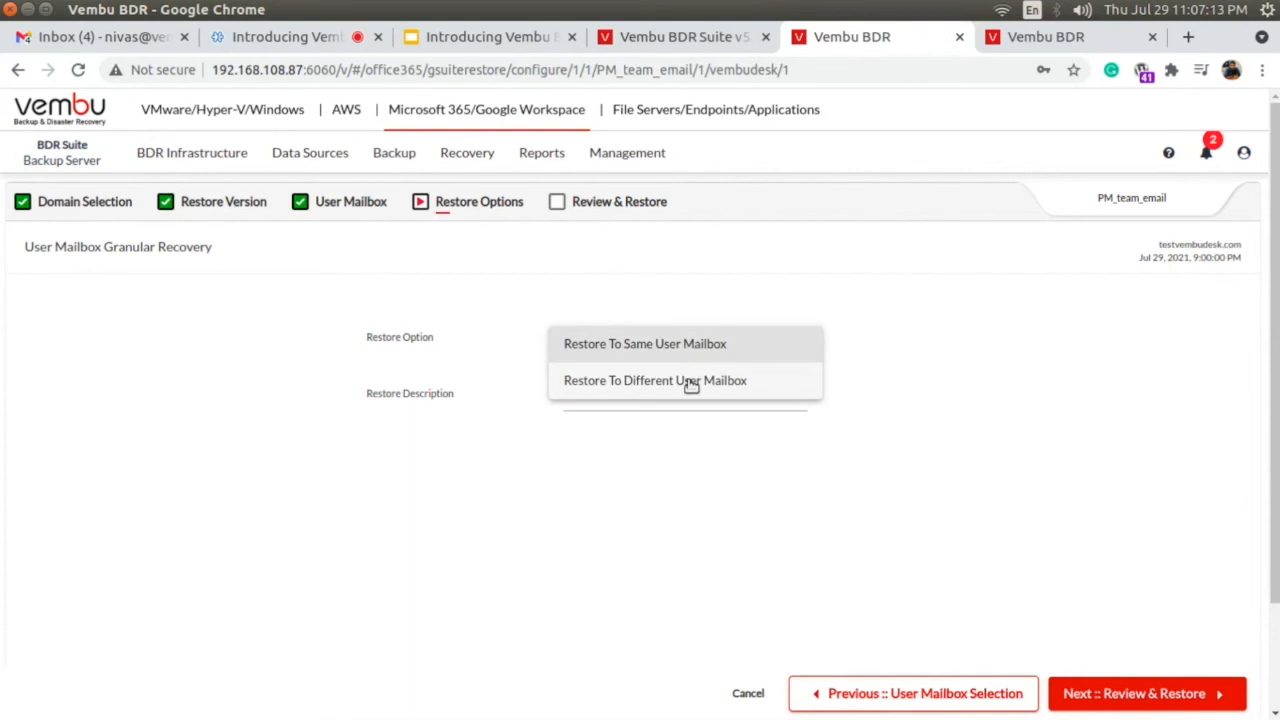
left_click(686, 380)
left_click(690, 410)
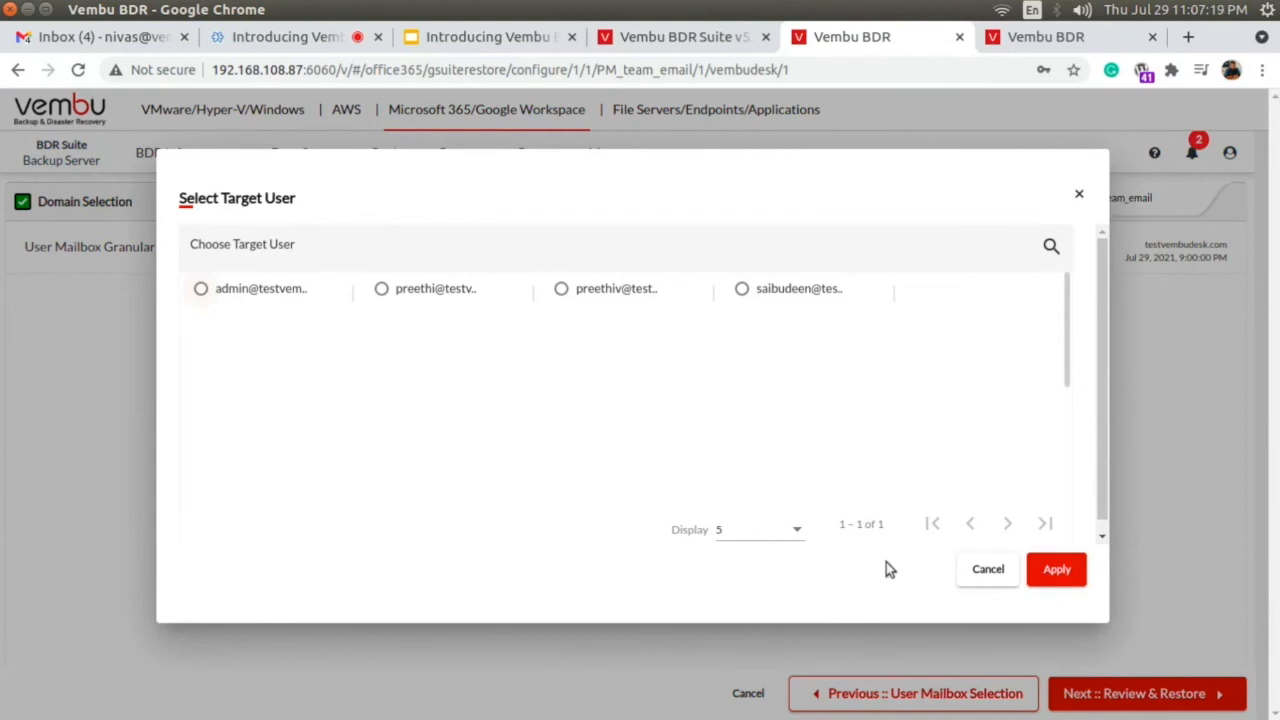
left_click(982, 570)
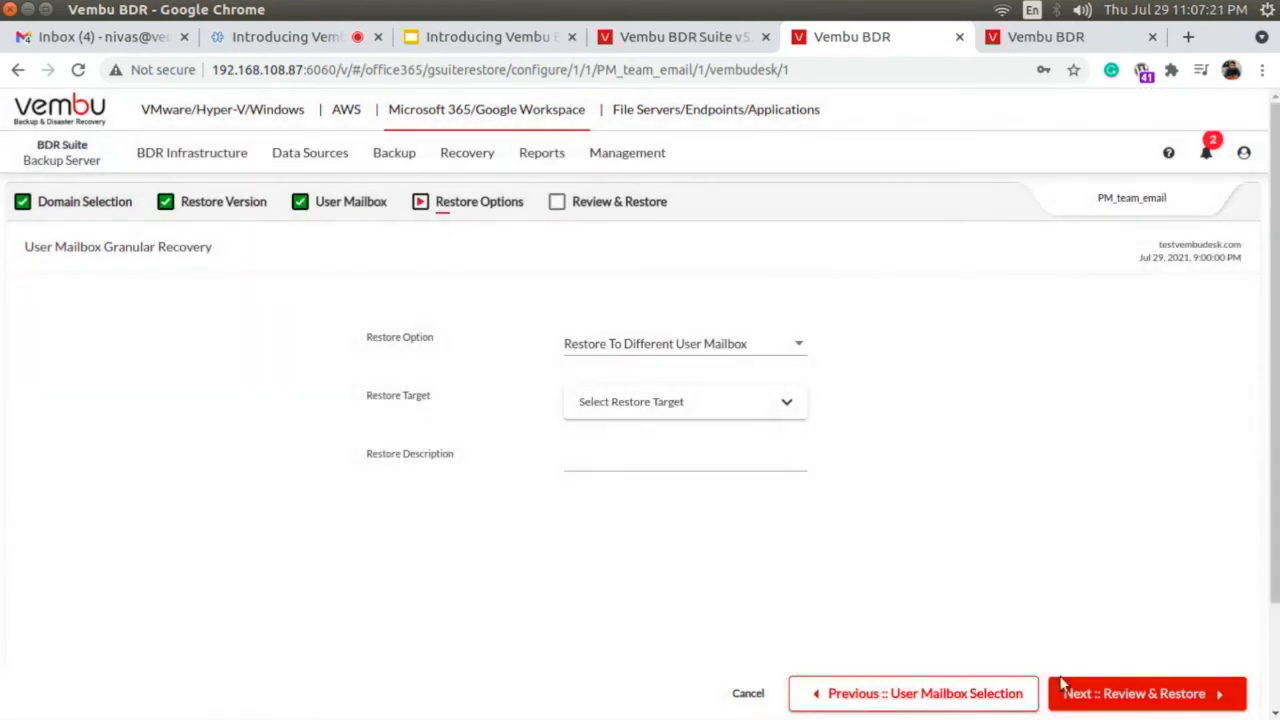
left_click(962, 692)
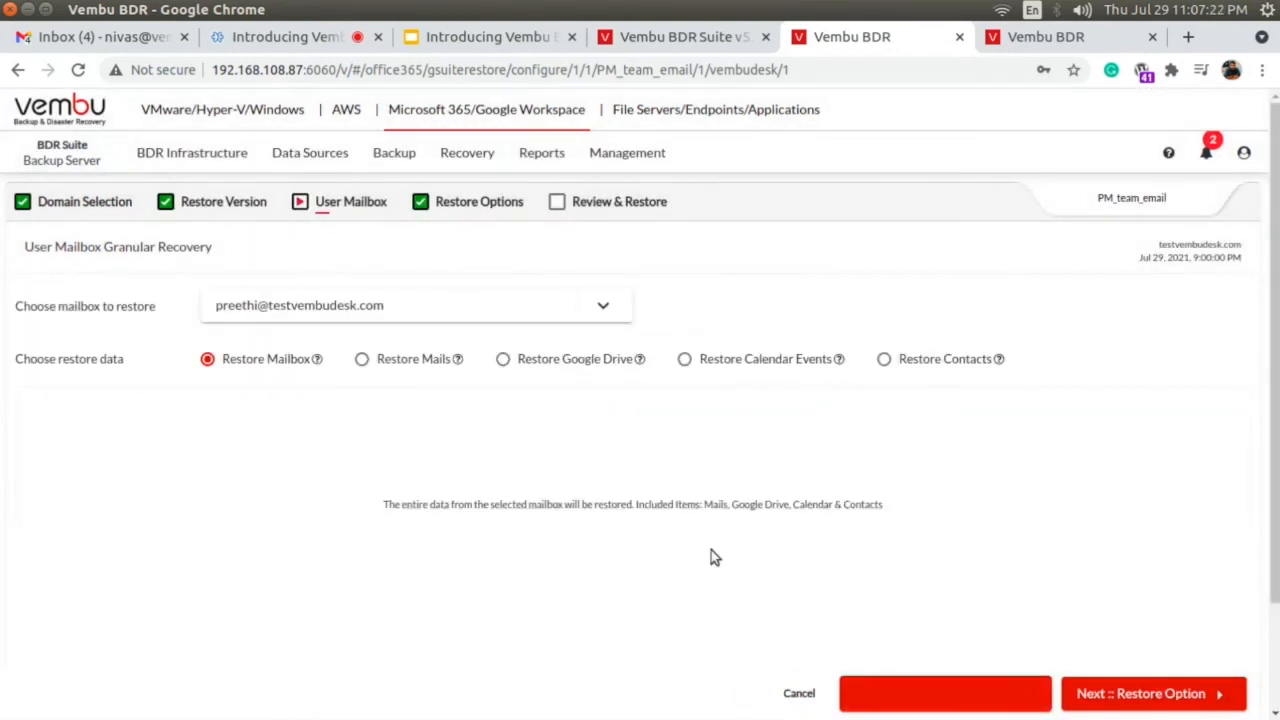
Choose Restore Mails as the restore data, select and deselect the whole INBOX folder, and list its individual mails.
left_click(410, 363)
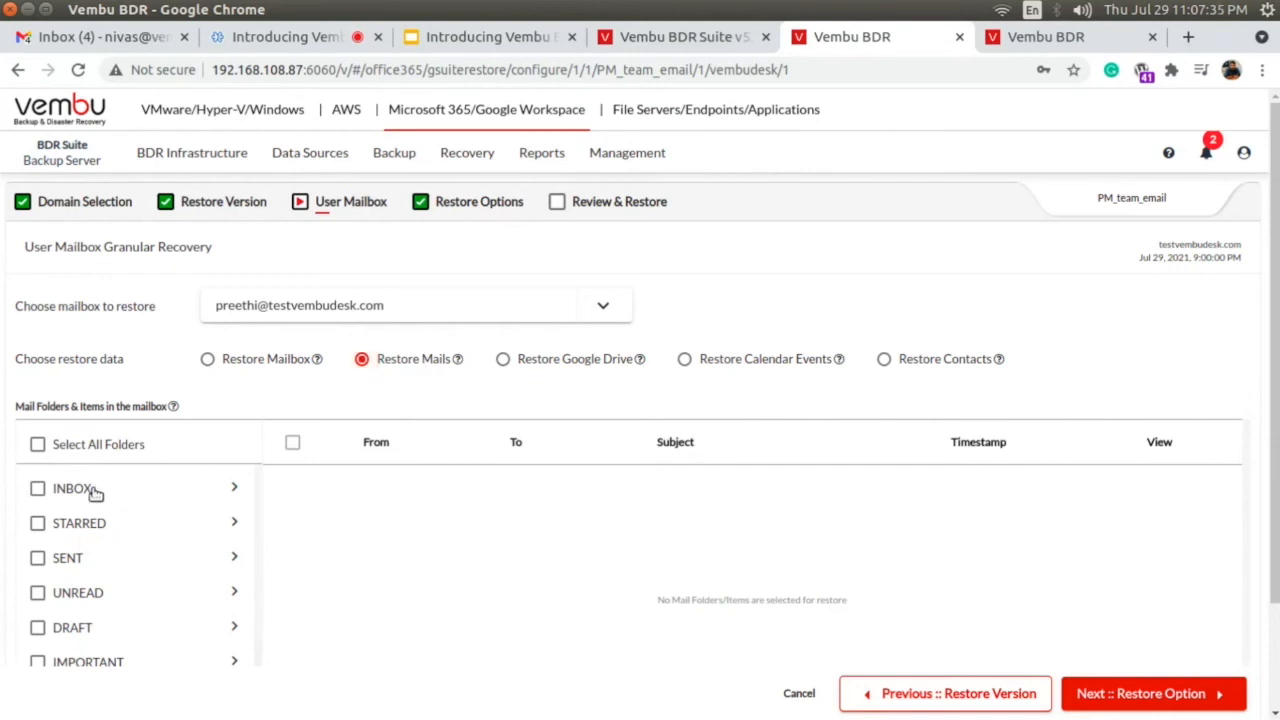
left_click(39, 488)
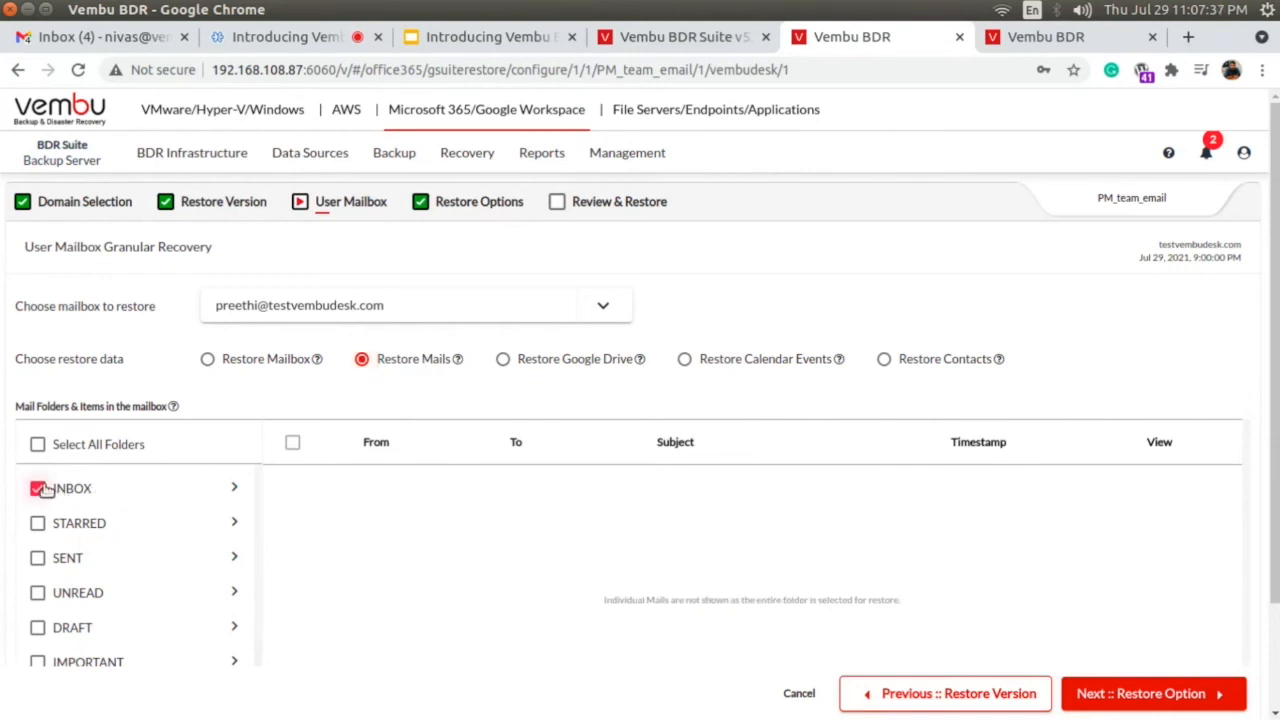
left_click(39, 488)
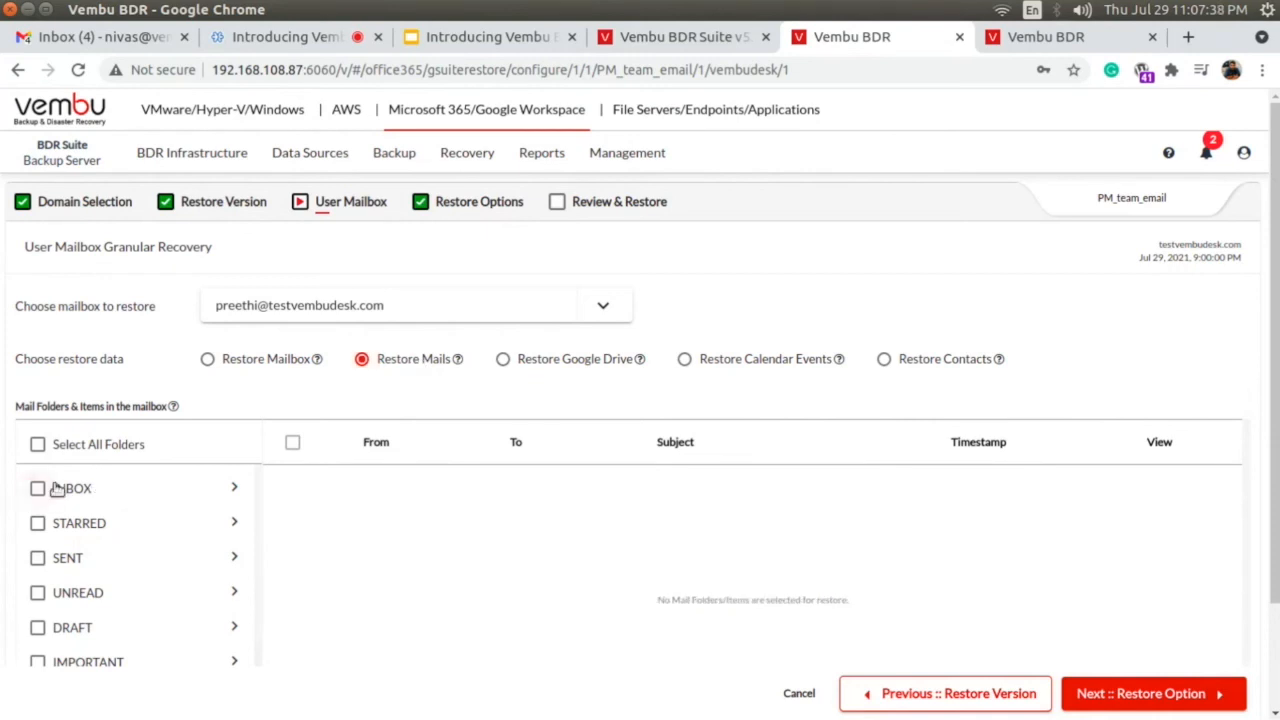
left_click(234, 489)
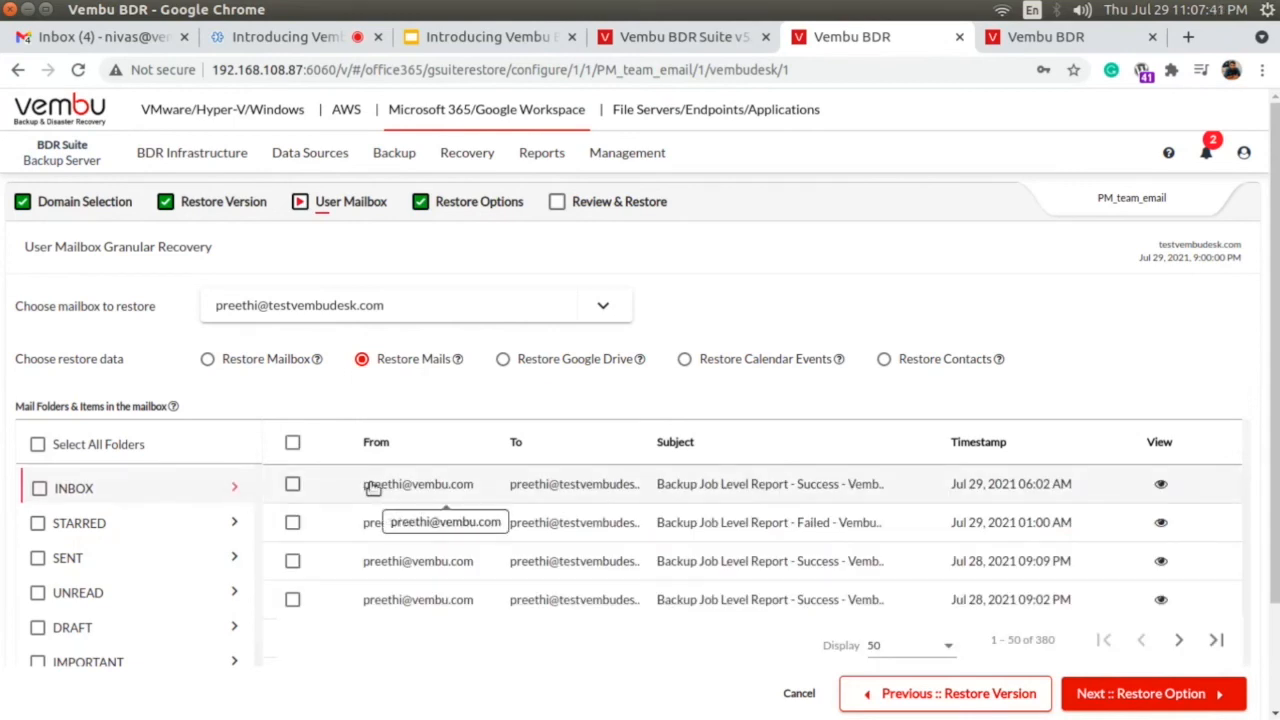
View the Jul 29, 2021 06:02 AM backup report mail, download it and close the preview.
left_click(1161, 486)
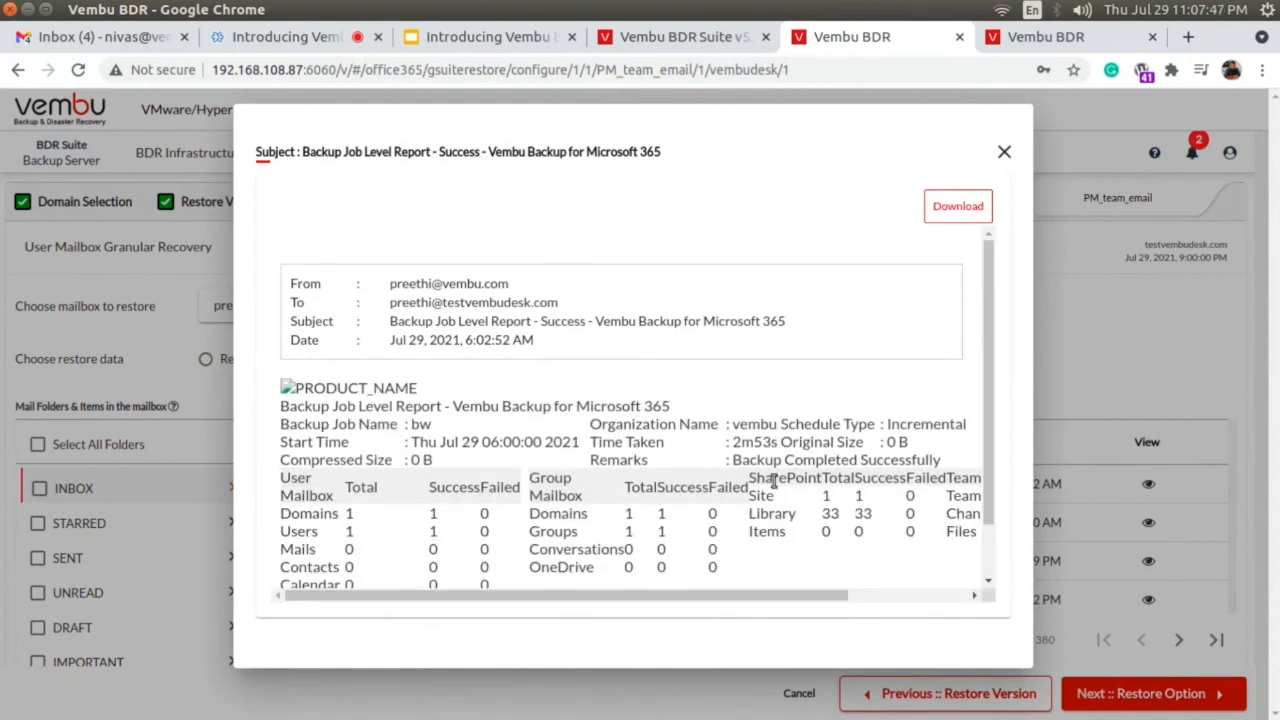
scroll(773, 481, "down", 2)
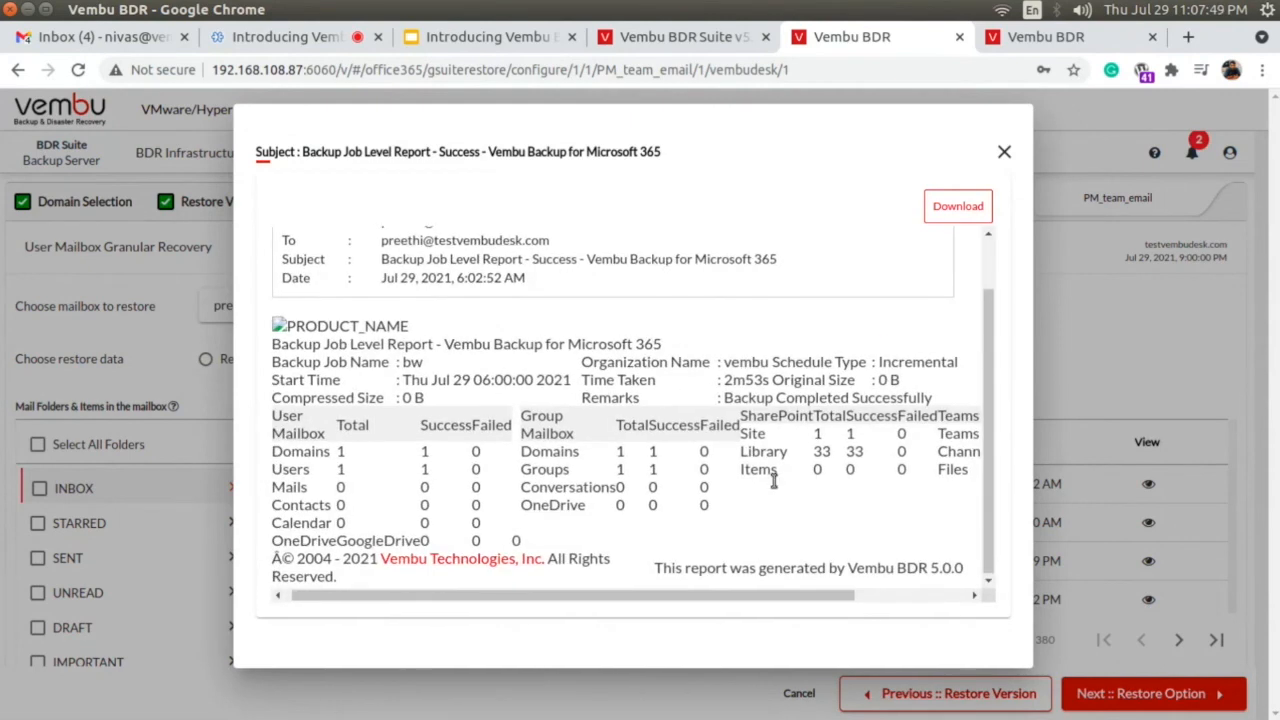
scroll(773, 481, "up", 2)
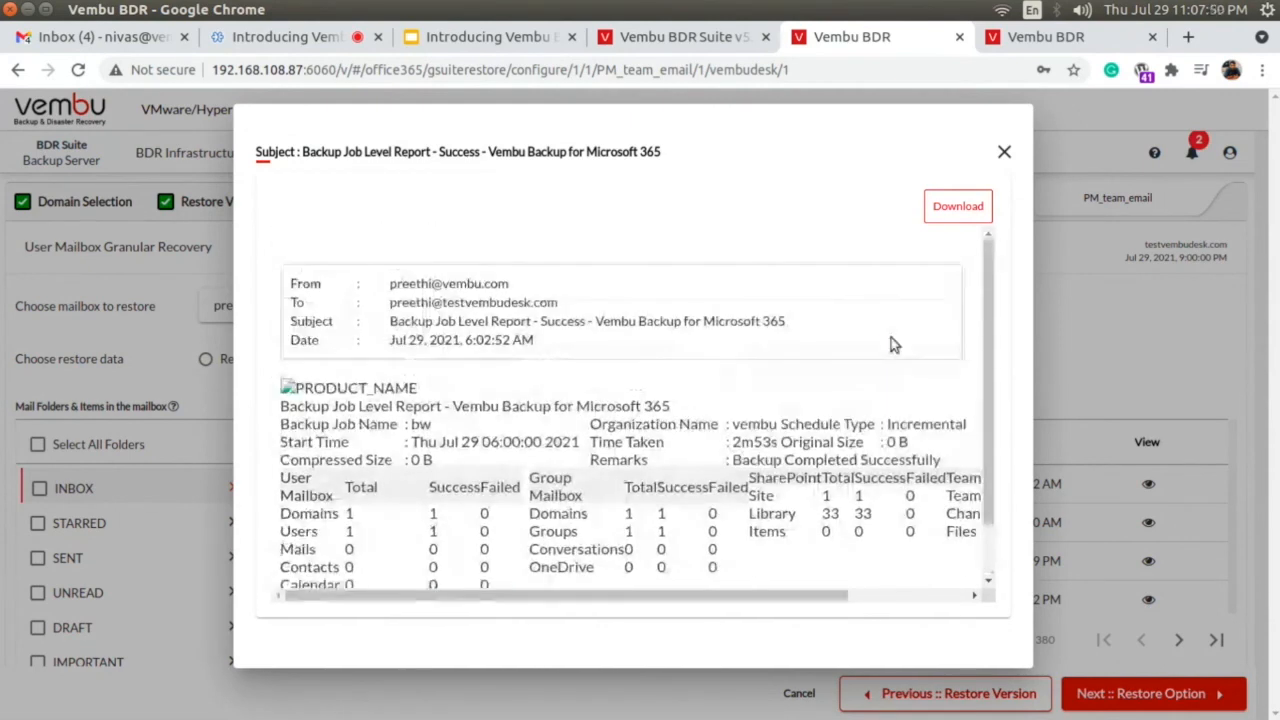
left_click(949, 211)
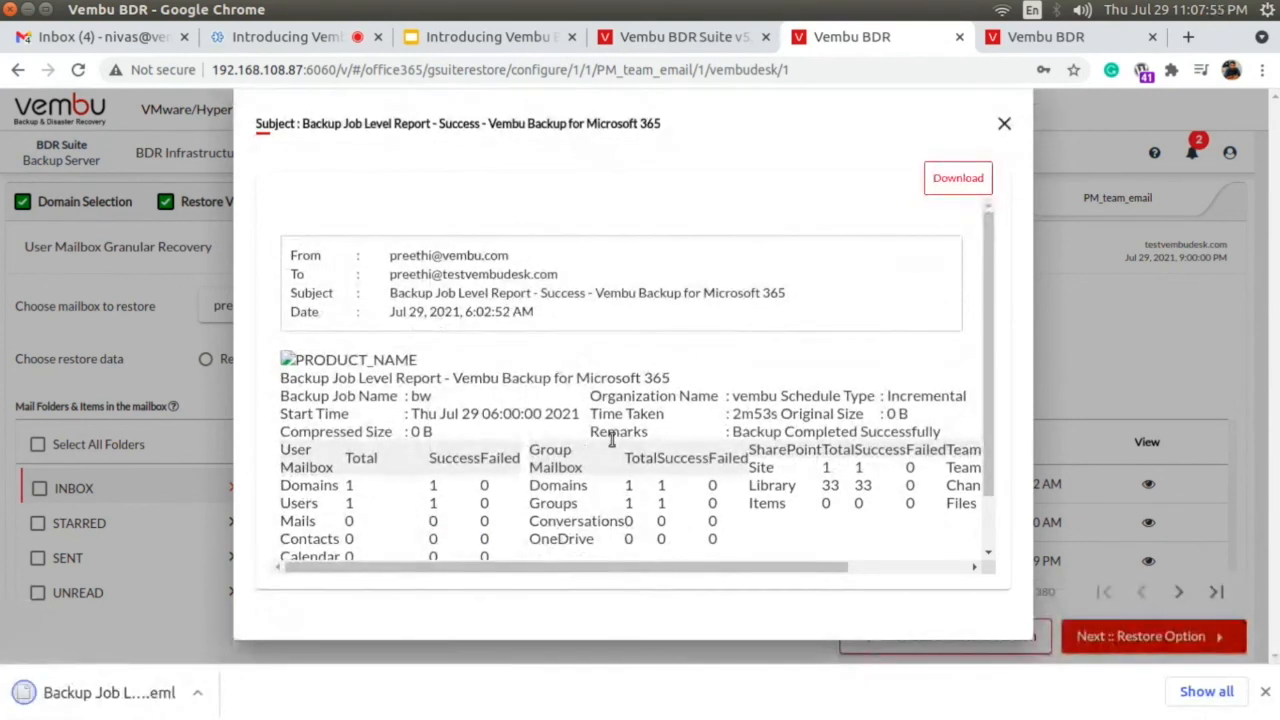
left_click(1004, 122)
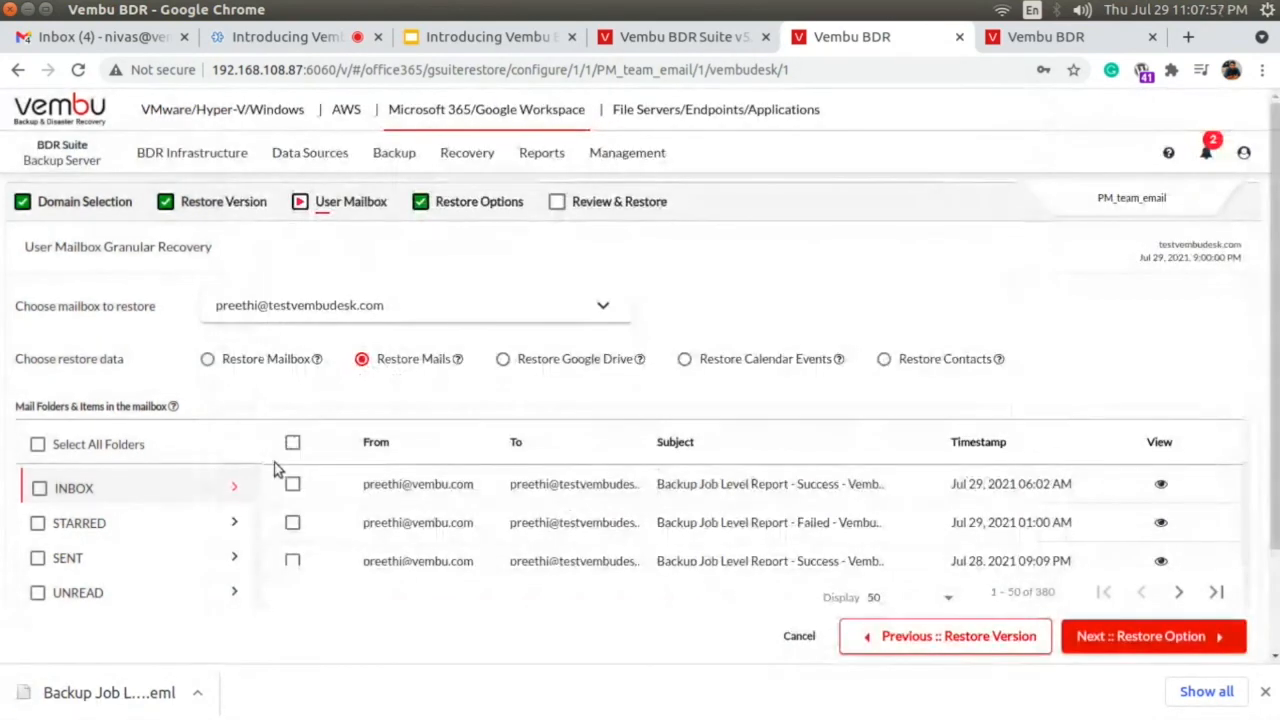
Select the two most recent INBOX mails for restore and look through the rest of the mail list.
left_click(292, 484)
left_click(292, 522)
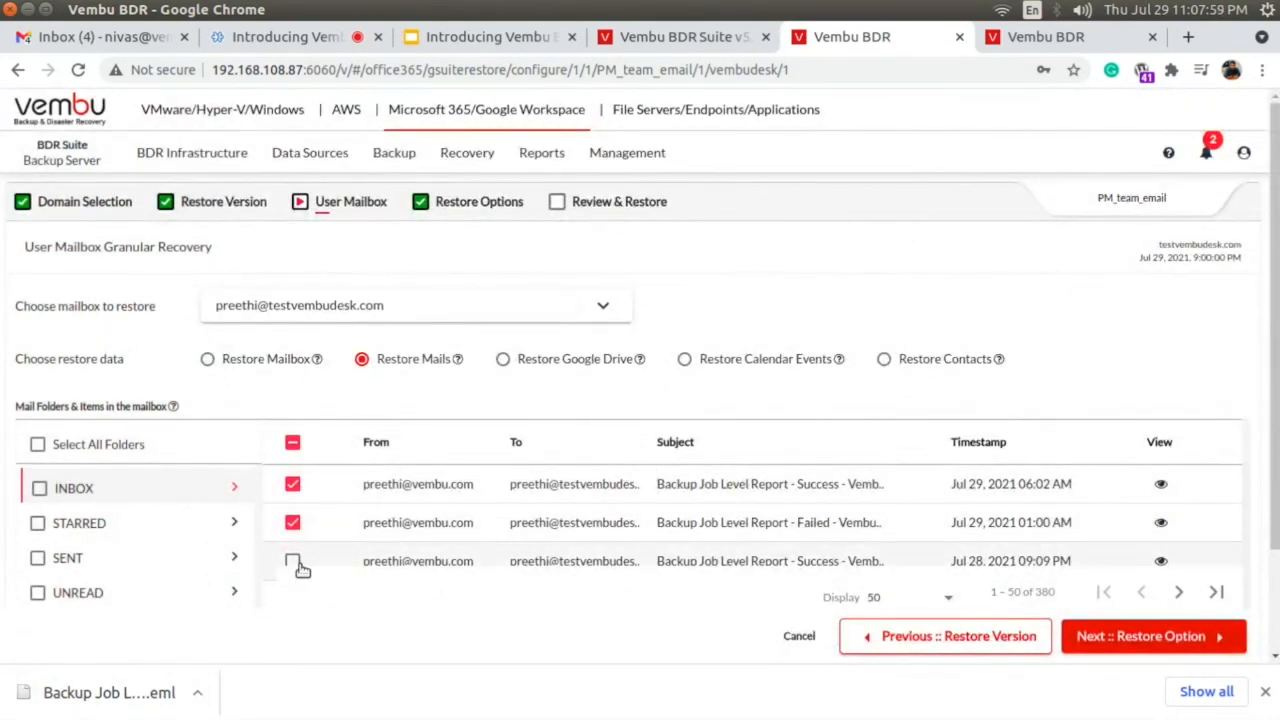
scroll(593, 517, "down", 2)
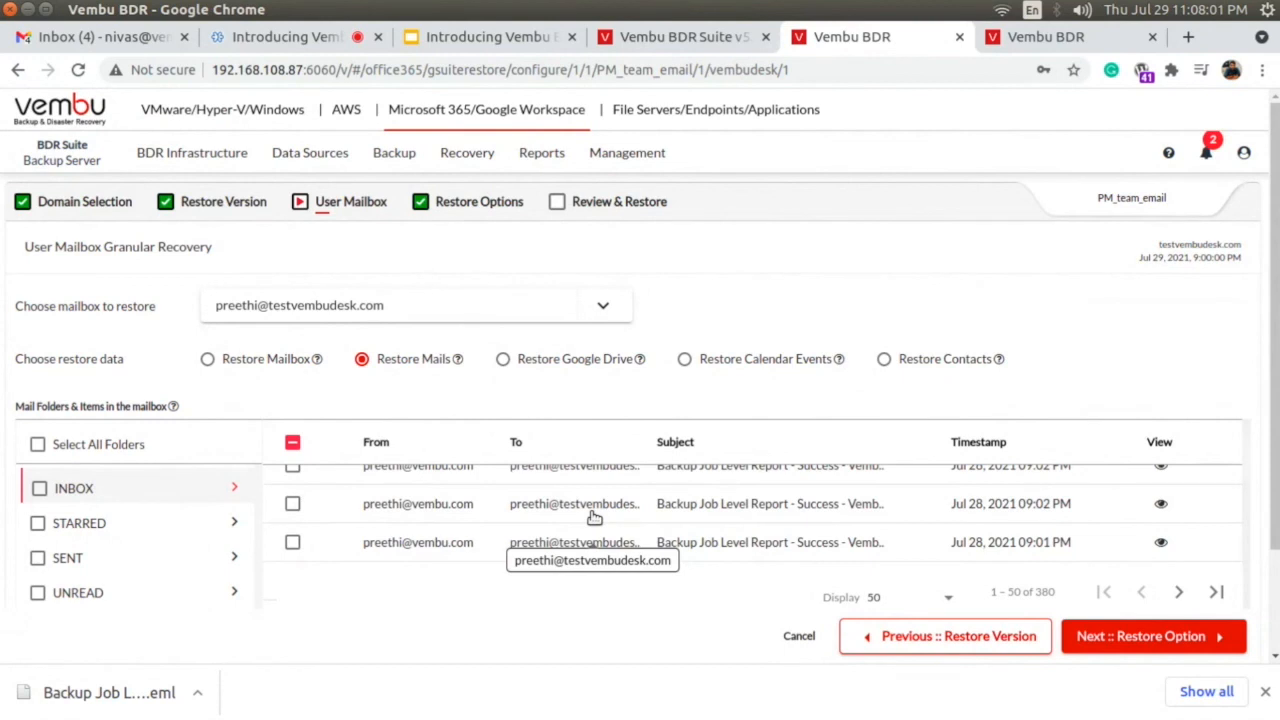
scroll(593, 517, "down", 3)
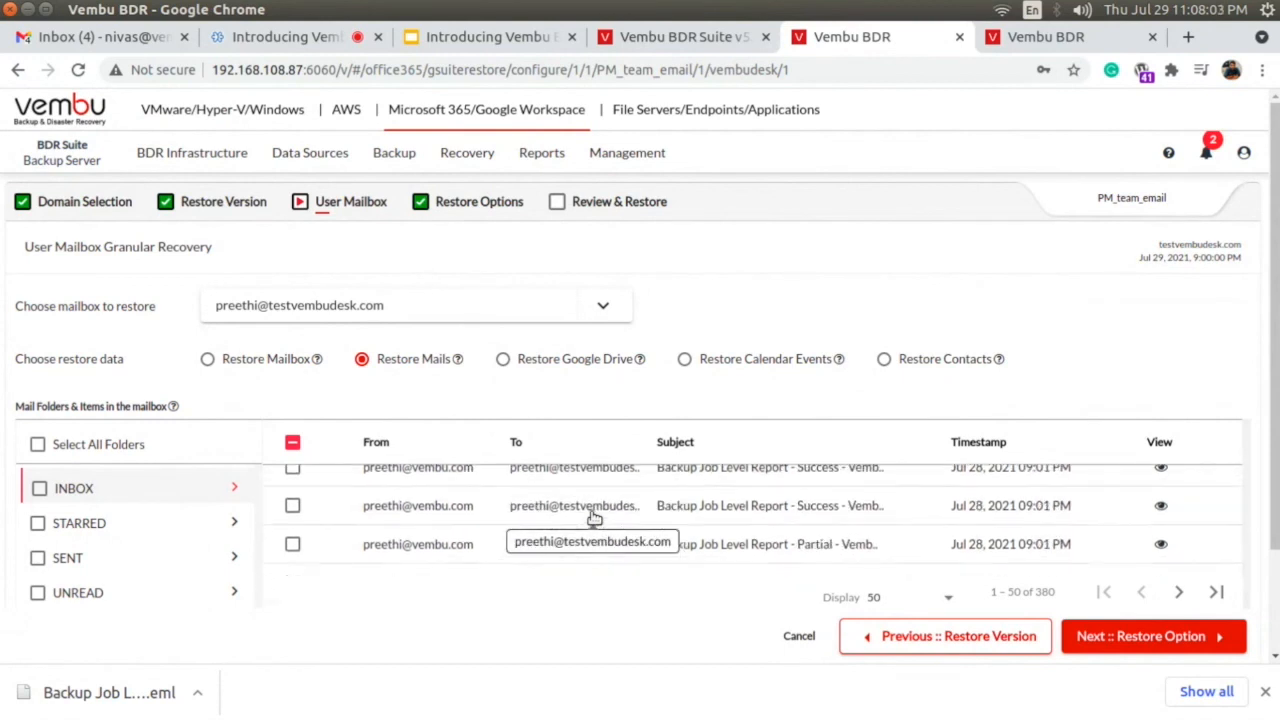
Try selecting the INBOX, STARRED and SENT folders and all mail folders for restore, and clear the whole folder selection.
scroll(593, 517, "up", 5)
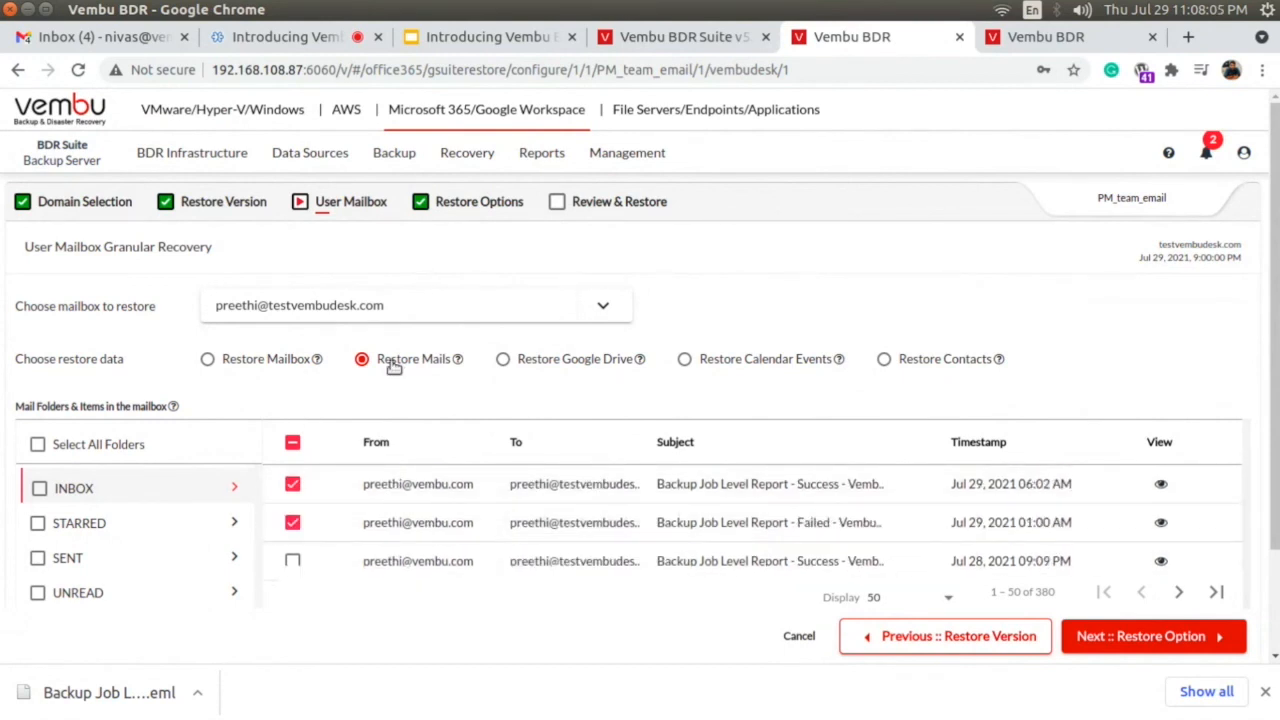
left_click(37, 488)
left_click(38, 522)
left_click(37, 557)
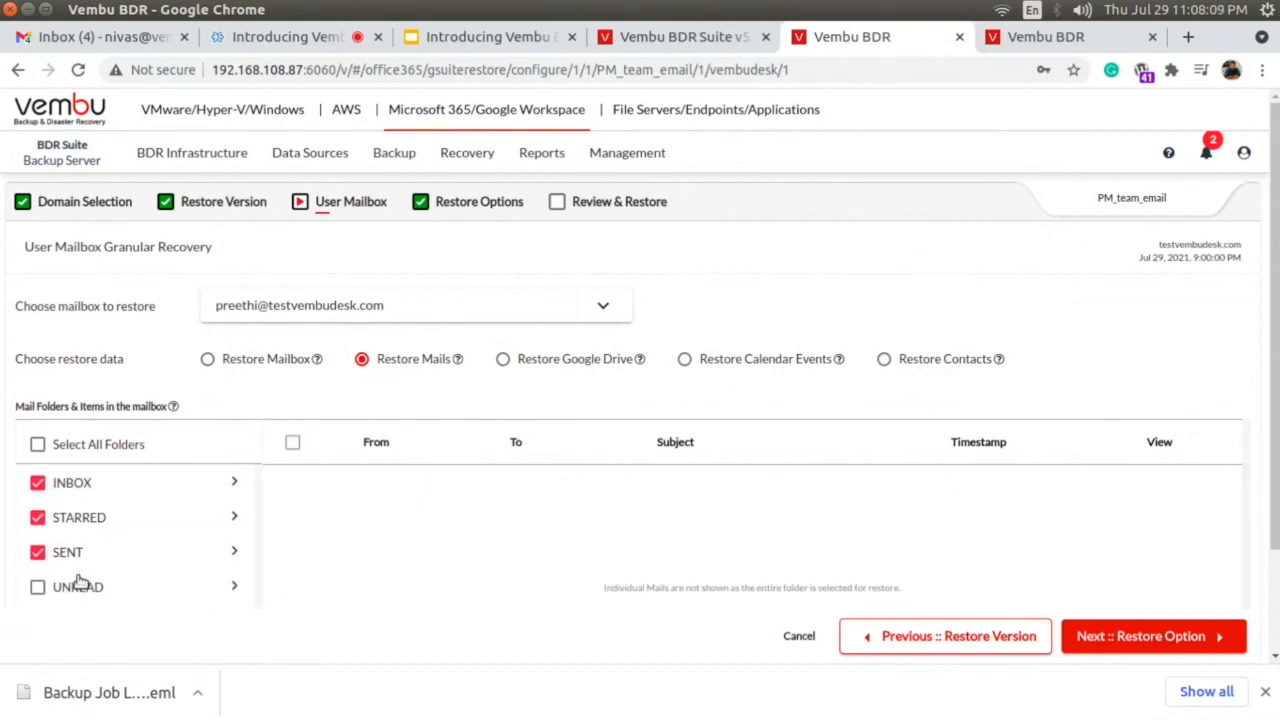
left_click(38, 444)
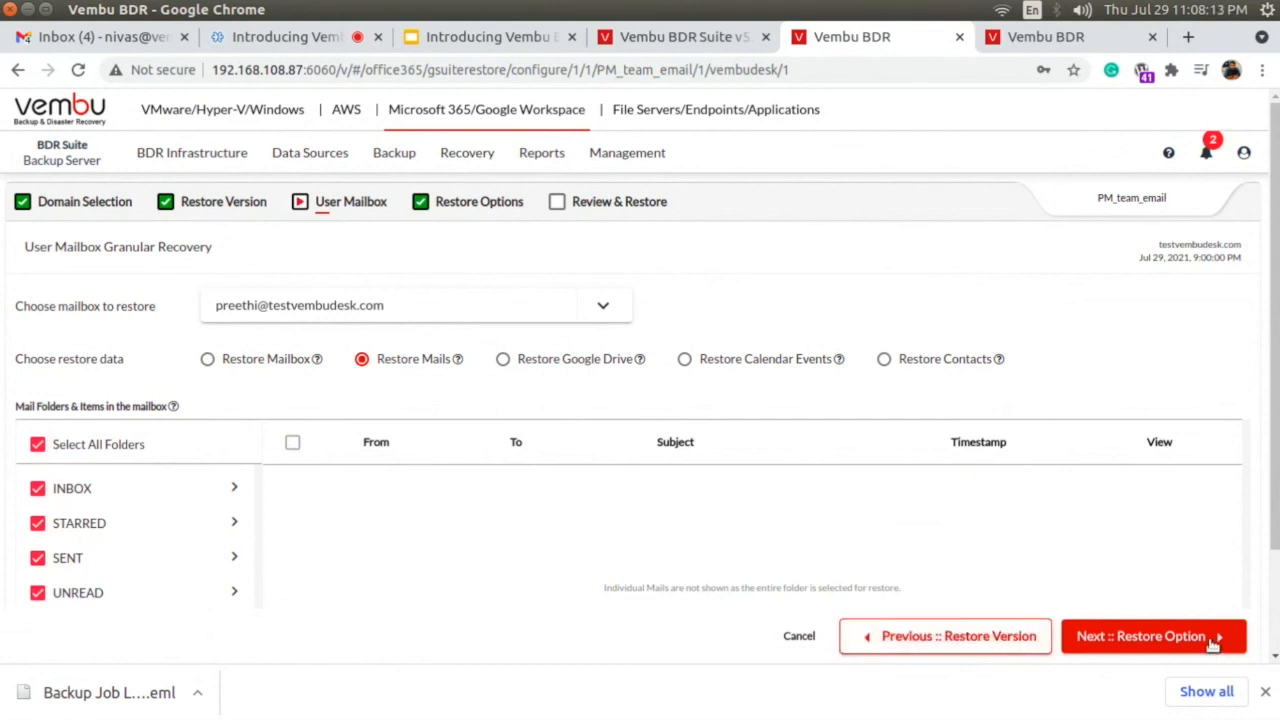
left_click(38, 445)
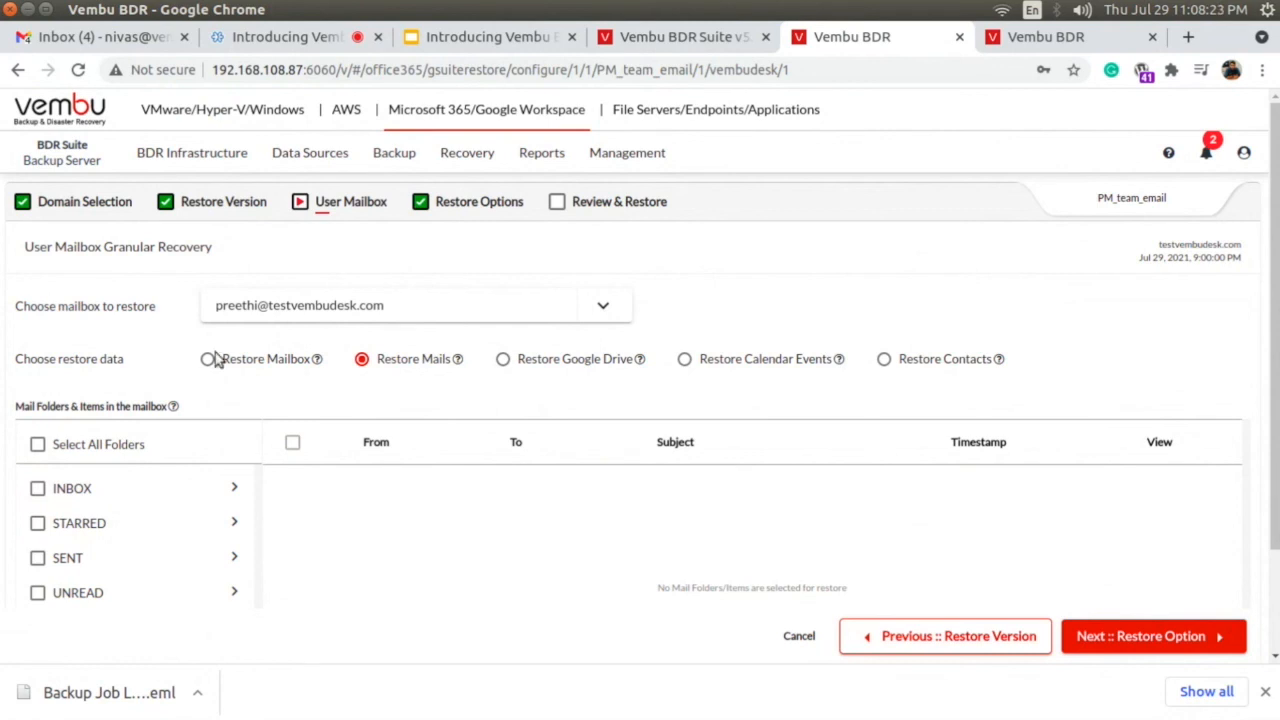
Choose Restore Google Drive, select BDRInstallationLogFile.log and Vembu_BDR_Backup_Server_Setup_5_0_0_0.exe in My Drive, and check the restore options before returning to the mailbox selection.
left_click(550, 366)
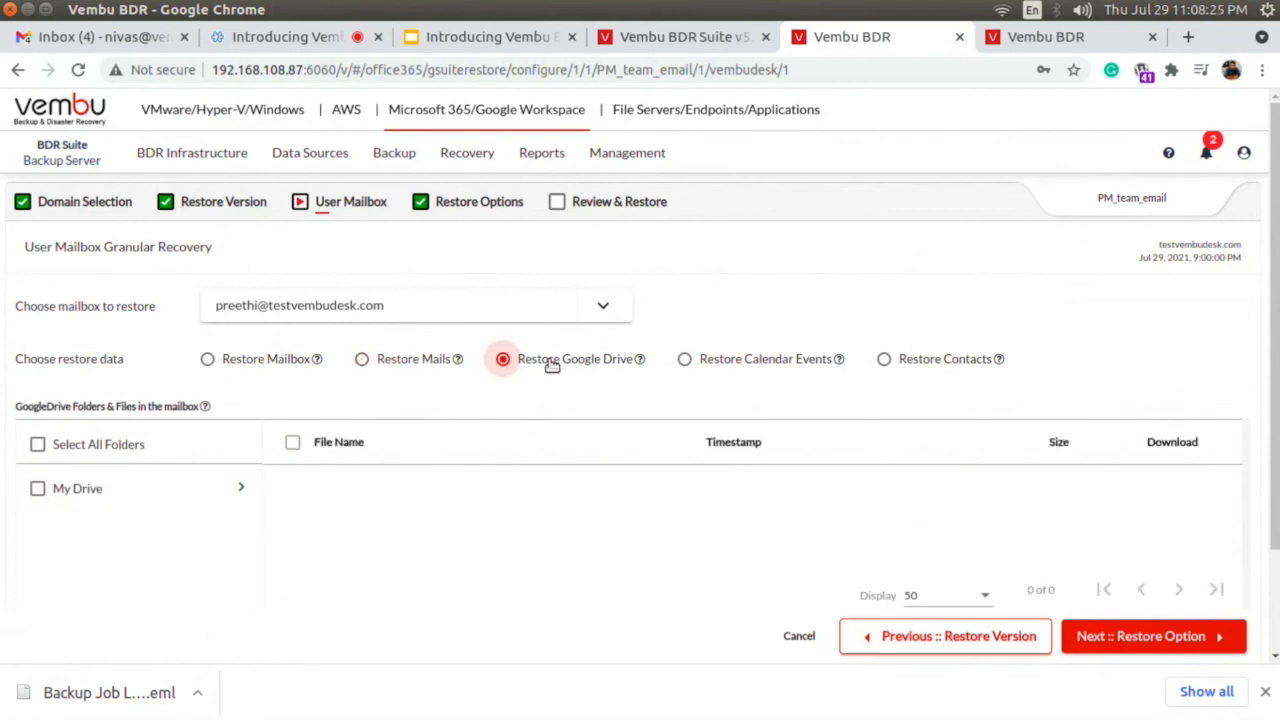
left_click(237, 489)
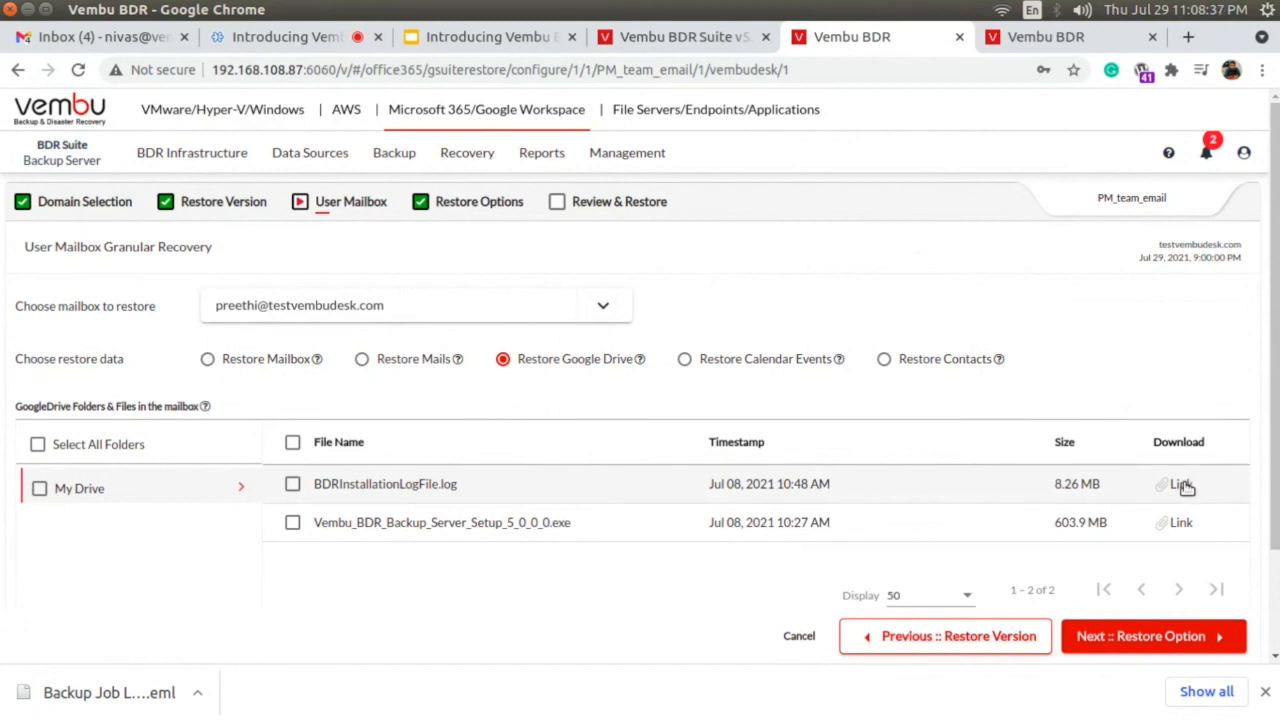
left_click(292, 485)
left_click(293, 523)
left_click(1137, 637)
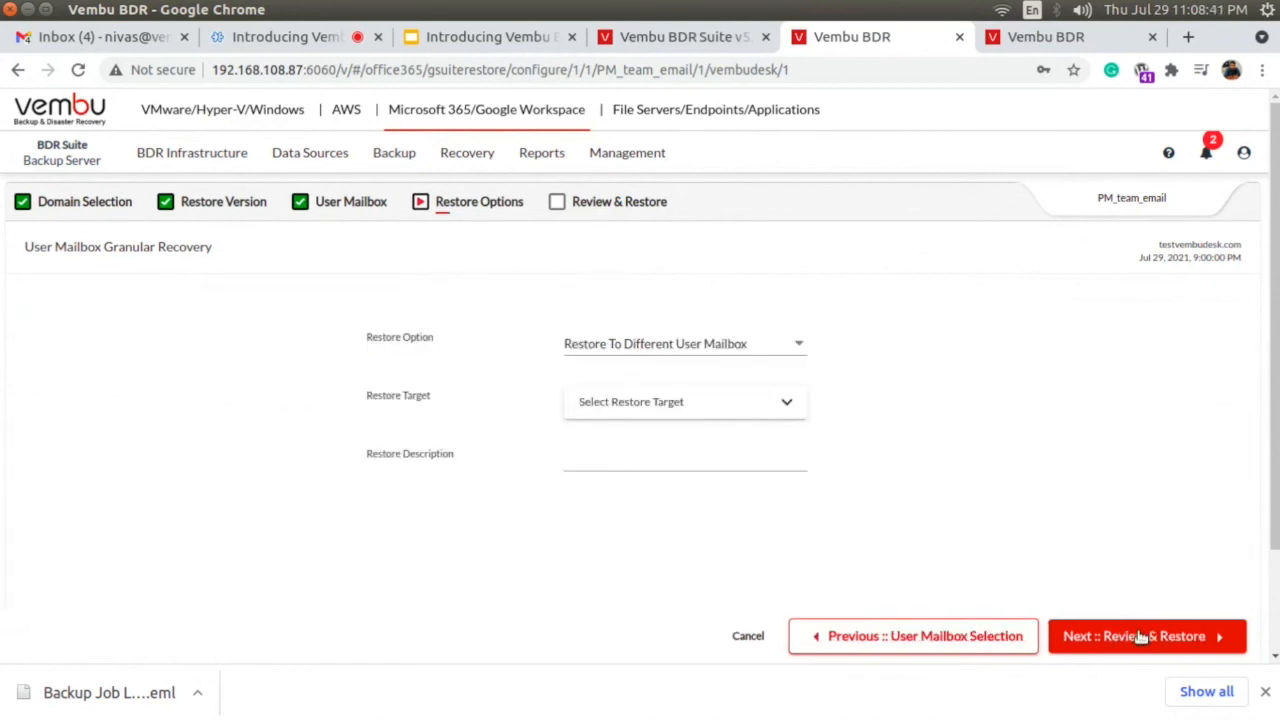
left_click(849, 640)
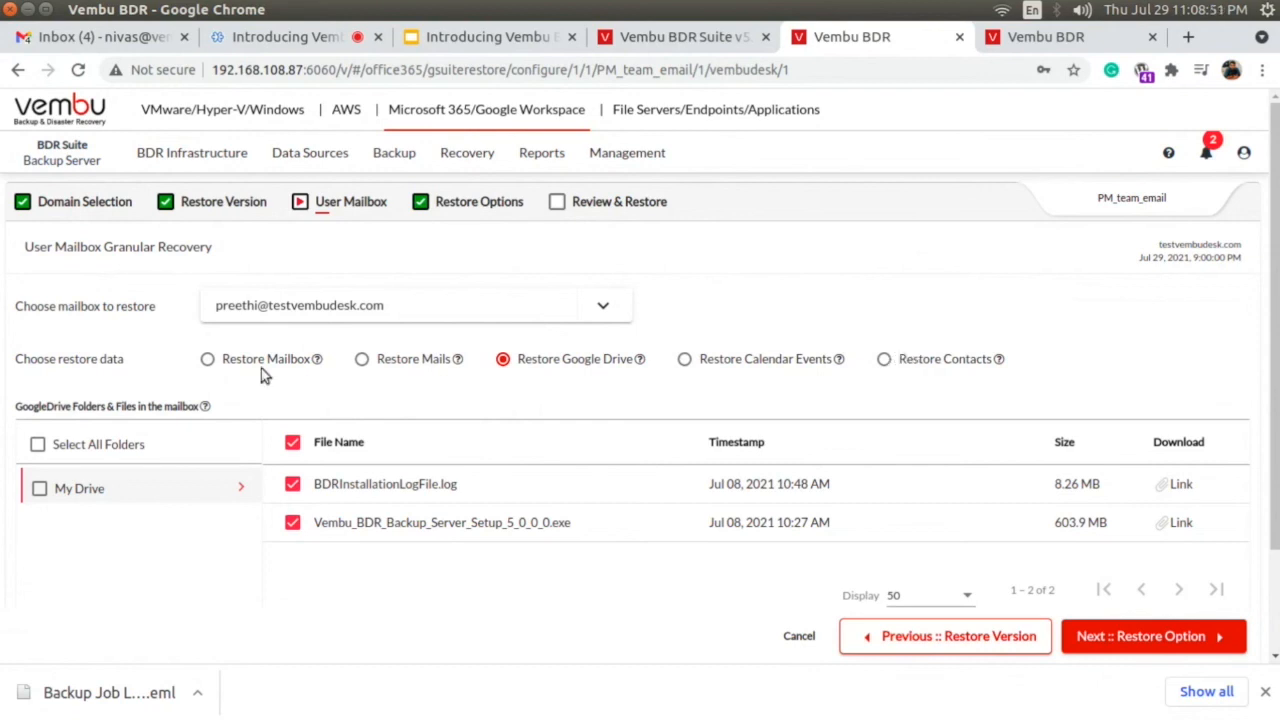
Choose Restore Mails as the restore data and select the two most recent INBOX mails.
left_click(209, 360)
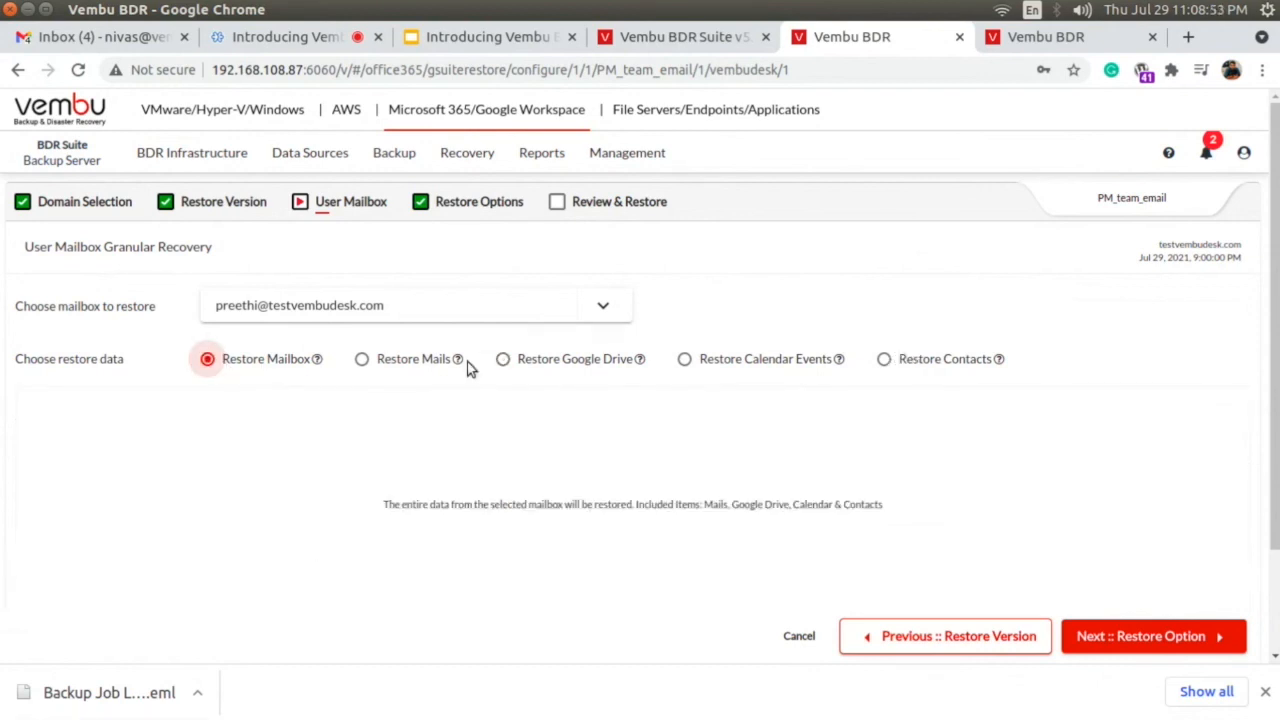
left_click(393, 362)
left_click(37, 489)
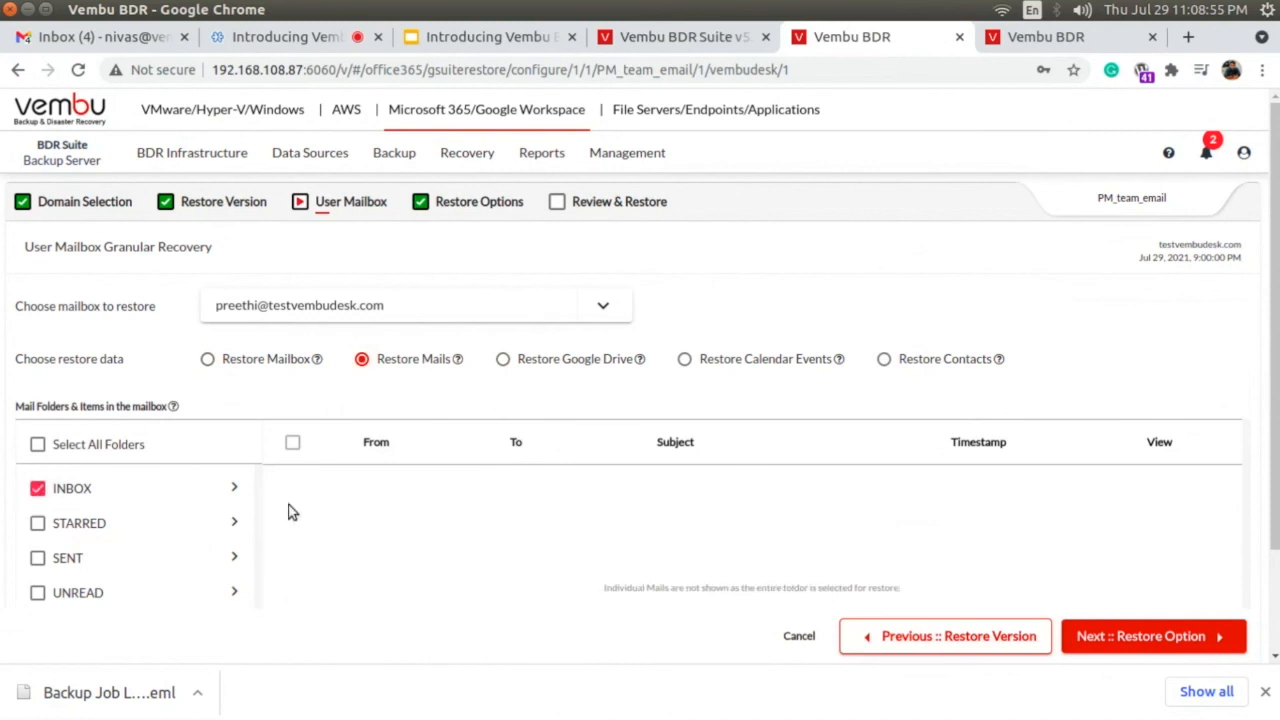
left_click(232, 490)
left_click(292, 485)
left_click(292, 522)
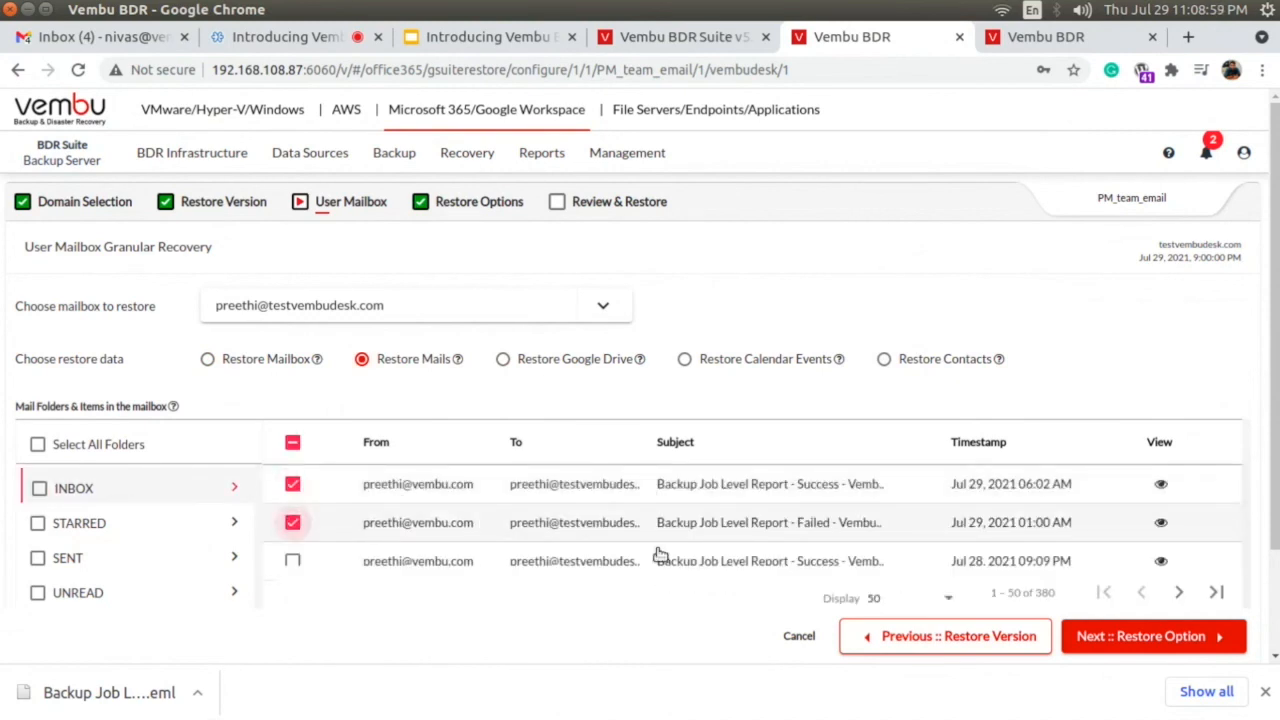
Proceed to the restore options and try Download as PST and Restore To Same User Mailbox.
left_click(1117, 637)
left_click(608, 345)
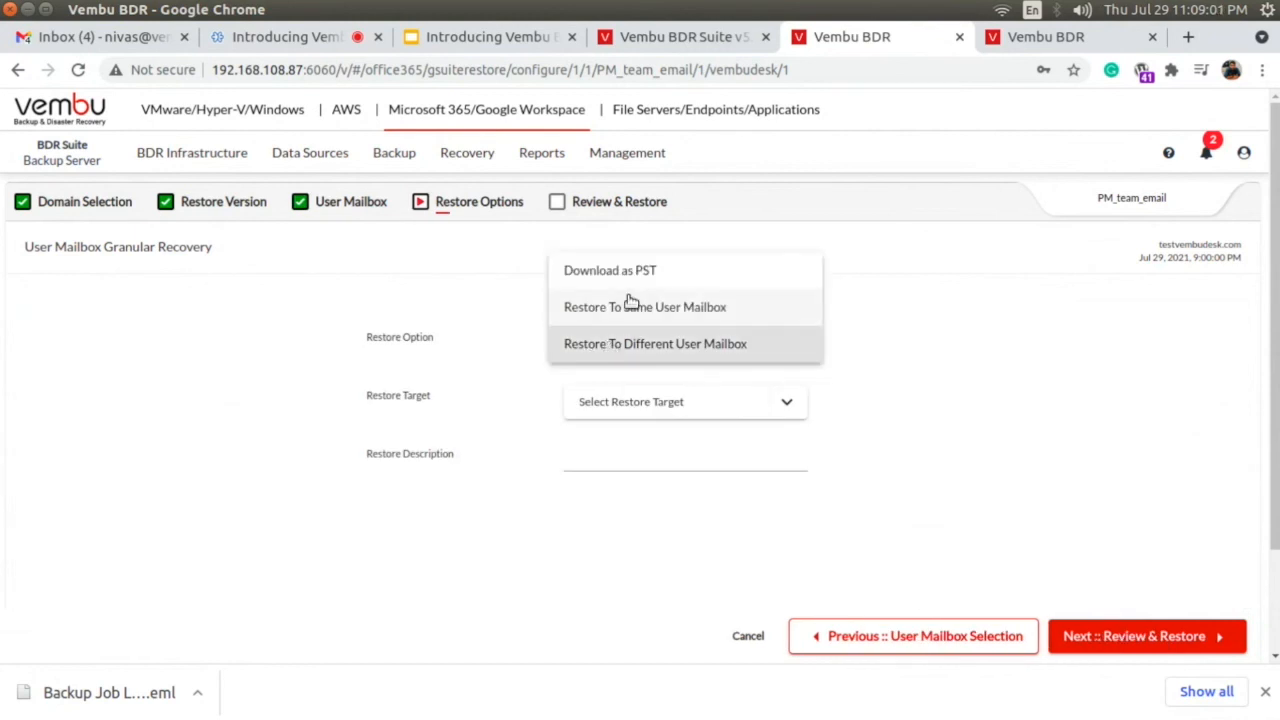
left_click(611, 270)
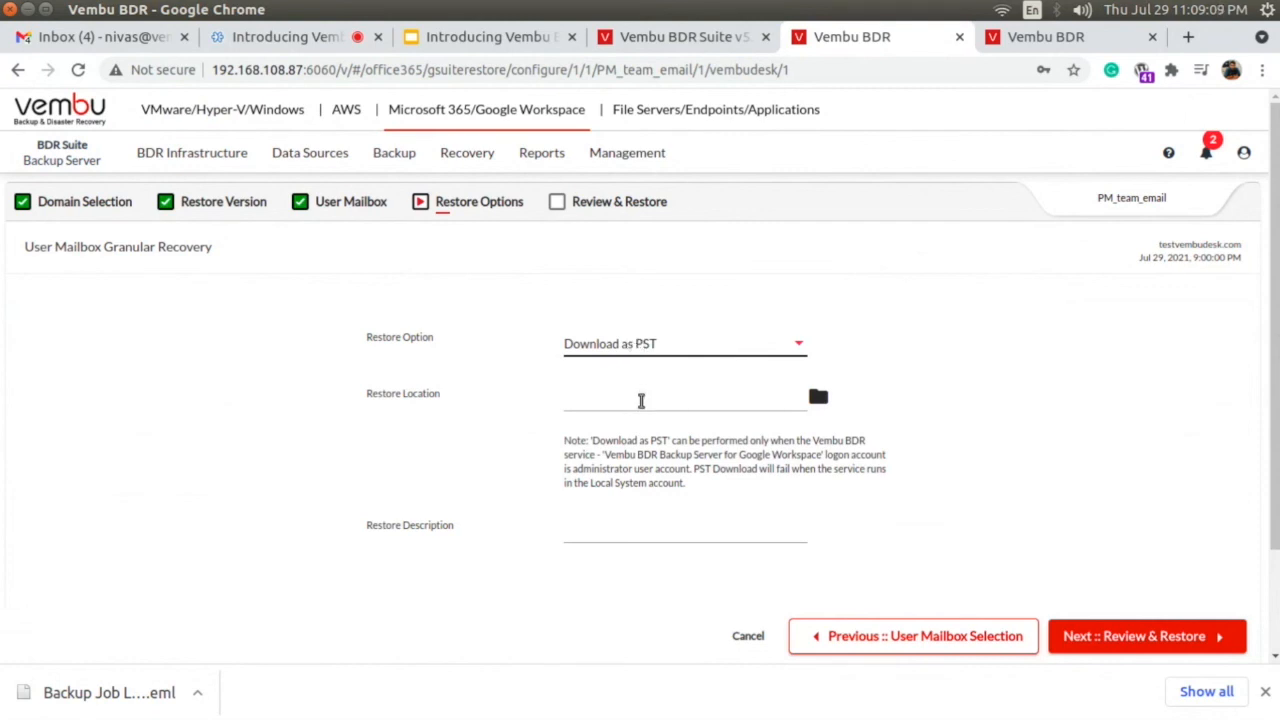
left_click(668, 356)
left_click(654, 390)
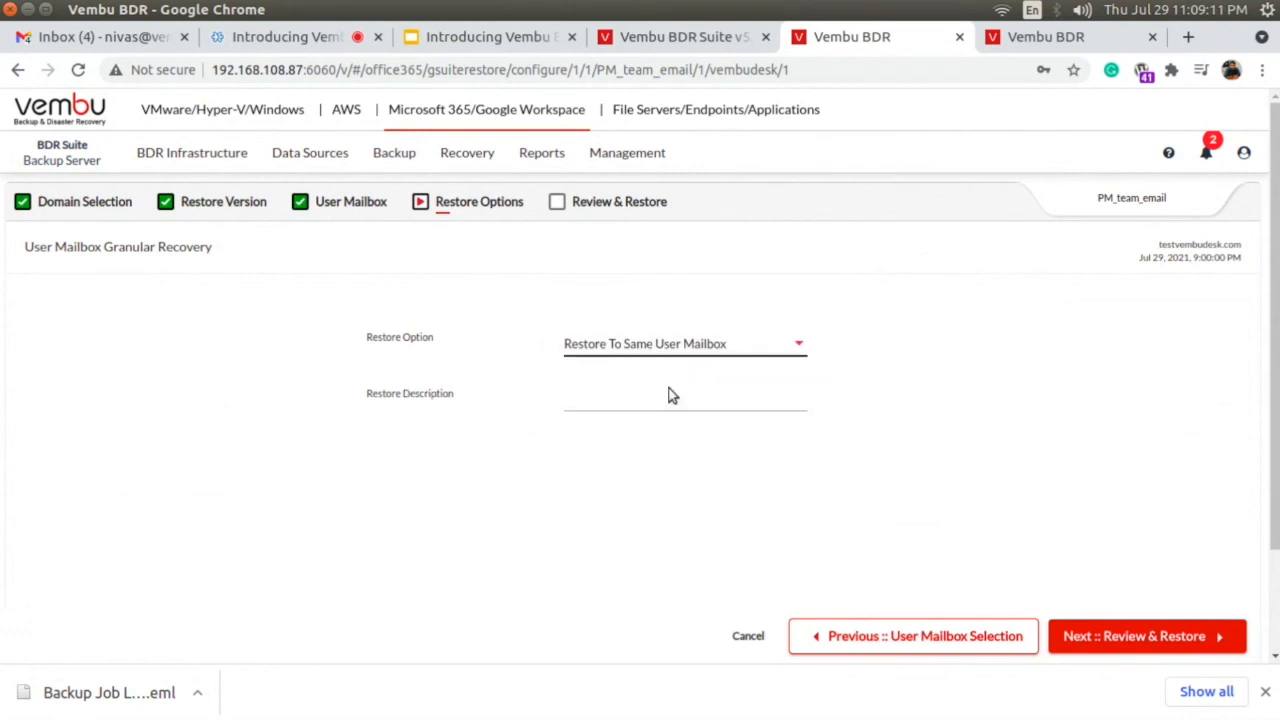
left_click(658, 398)
Set the restore option to Restore To Different User Mailbox and apply the third listed user as the restore target.
left_click(651, 349)
left_click(651, 349)
left_click(658, 381)
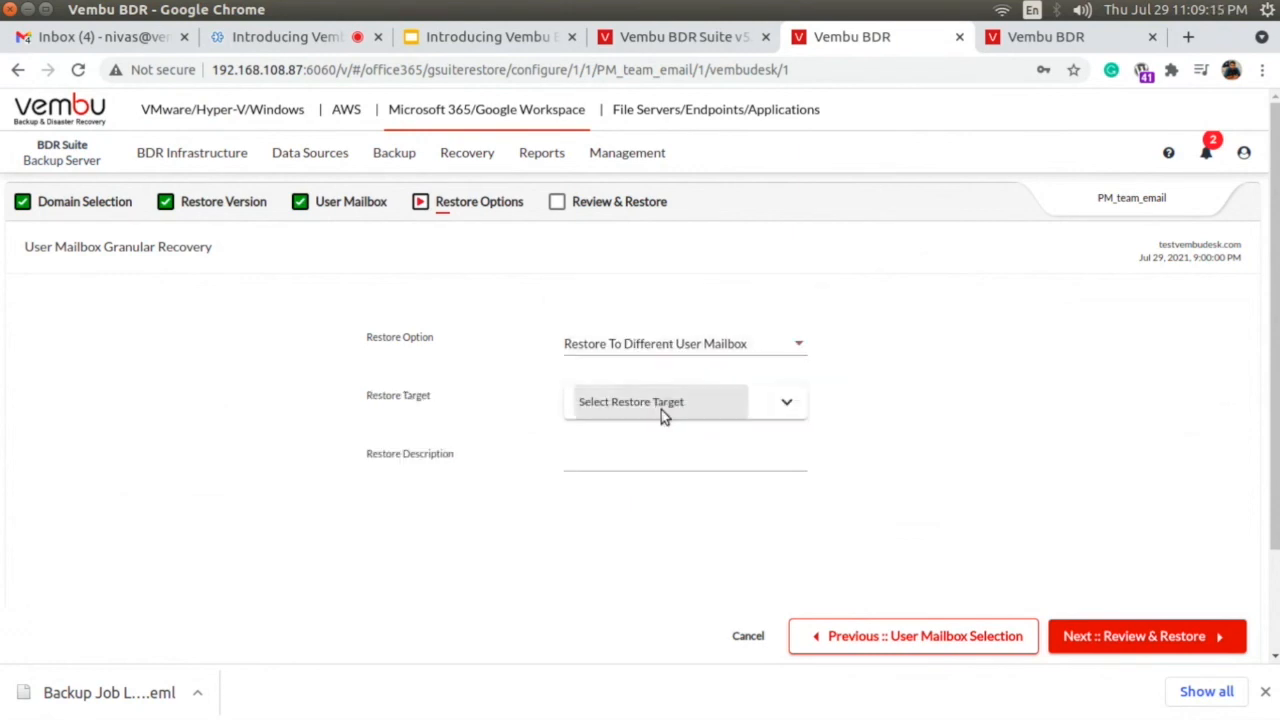
left_click(663, 412)
left_click(600, 286)
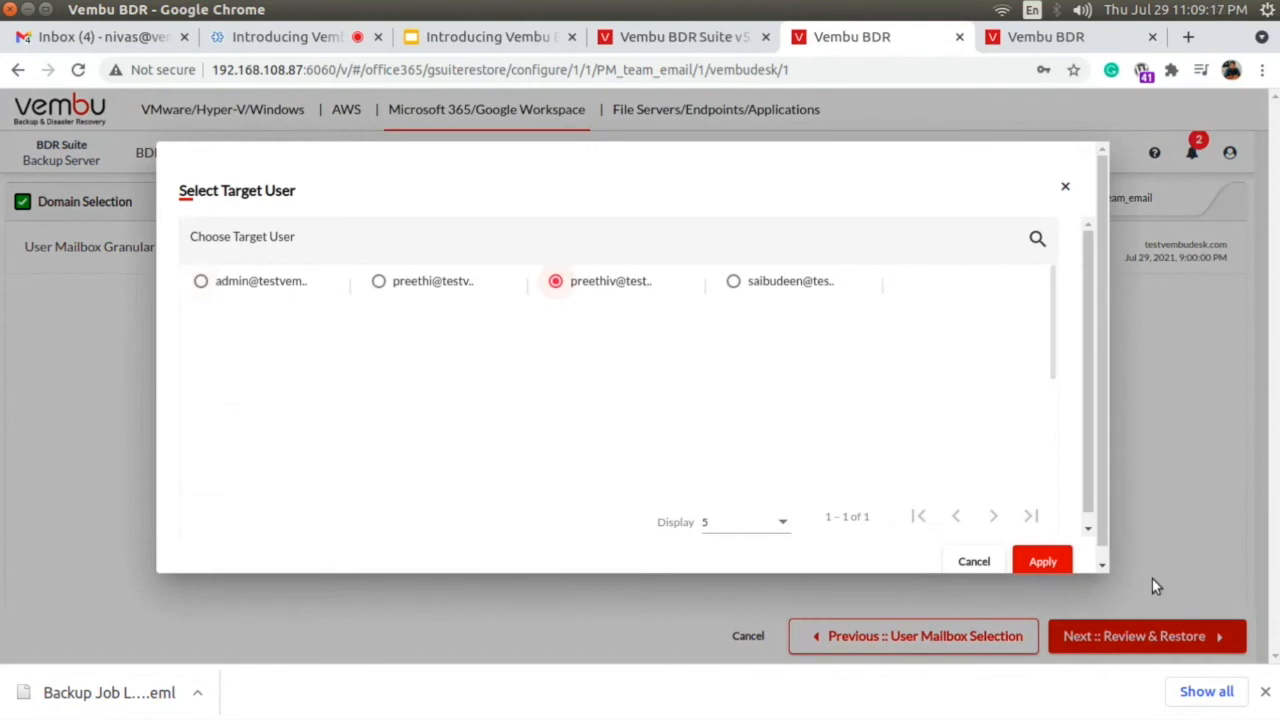
left_click(1045, 562)
Enter Test as the restore description and proceed to the recovery configuration review.
left_click(609, 464)
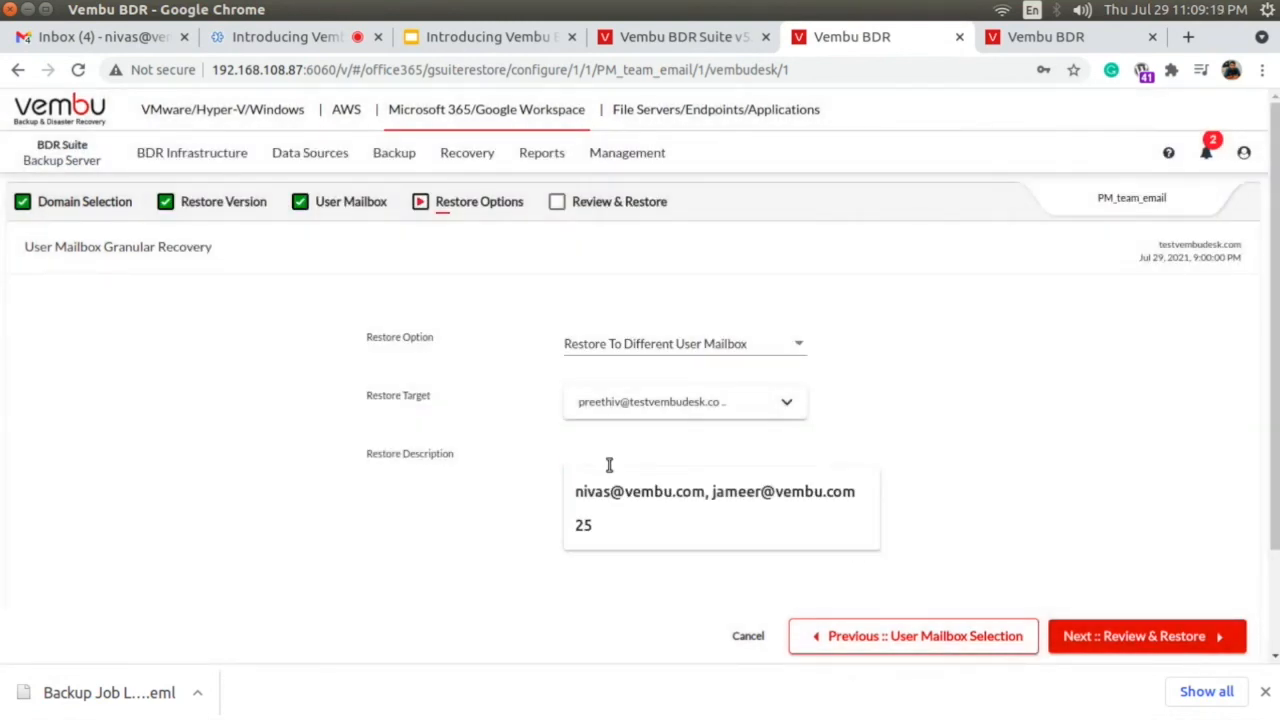
left_click(946, 474)
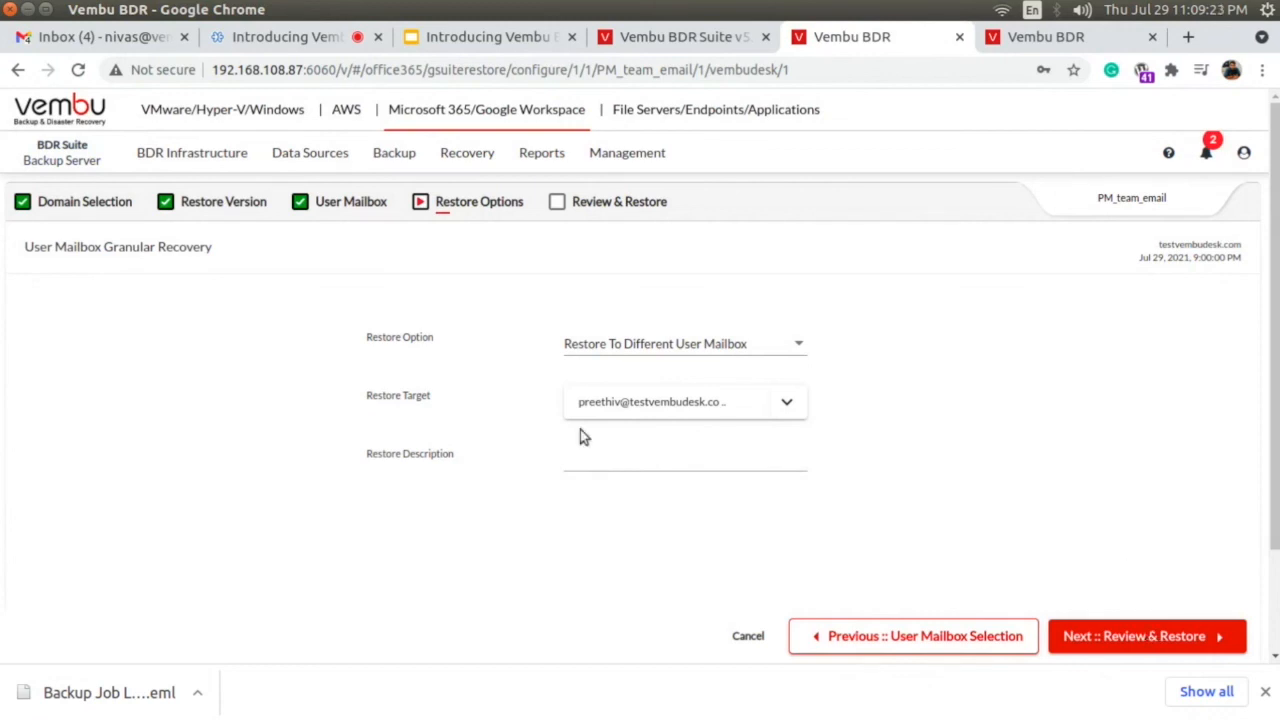
left_click(588, 458)
type("Tet")
key("BackSpace")
type("st")
left_click(1140, 636)
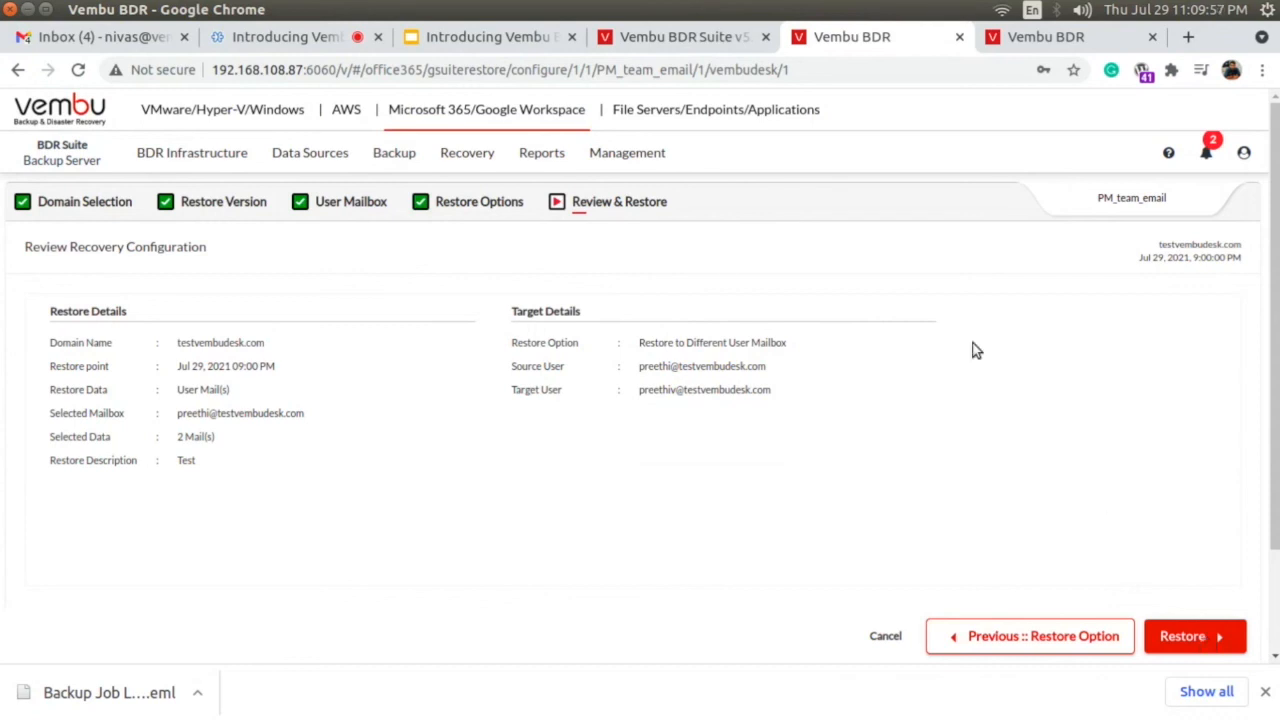
Abandon the restore configuration and view the recent backup jobs schedule report for Google Workspace.
mouse_move(537, 160)
mouse_move(549, 198)
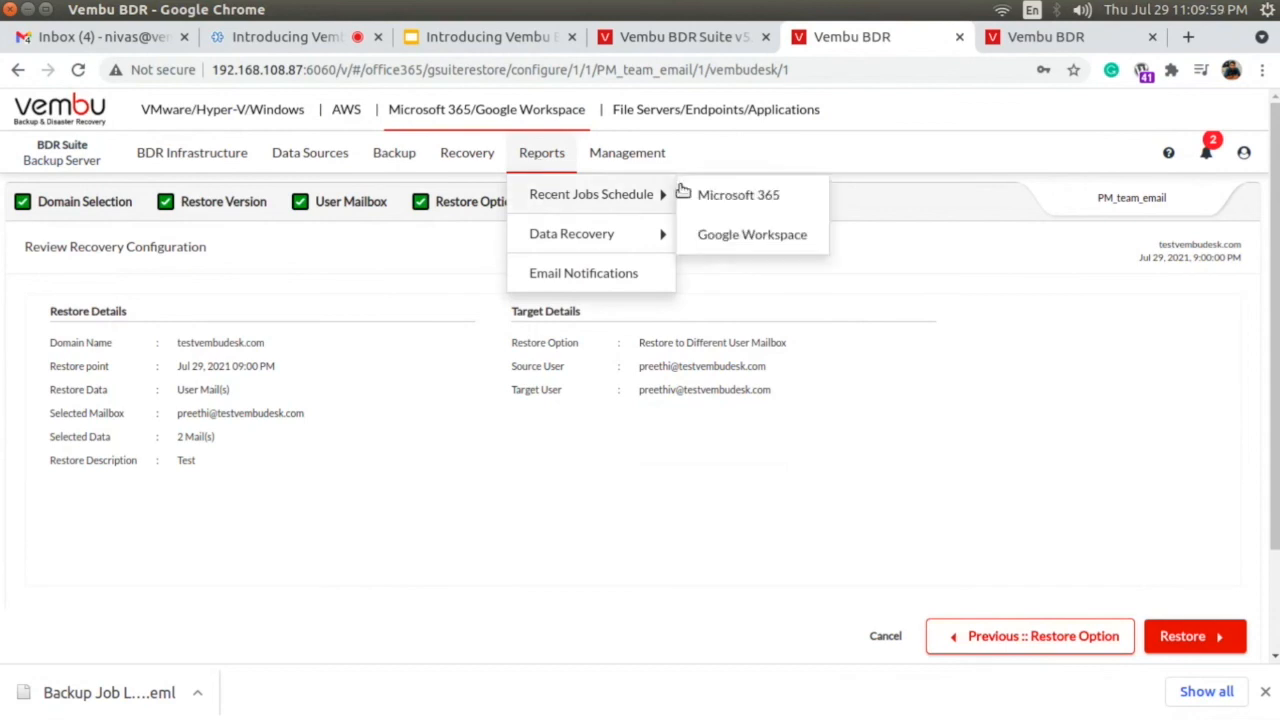
left_click(755, 238)
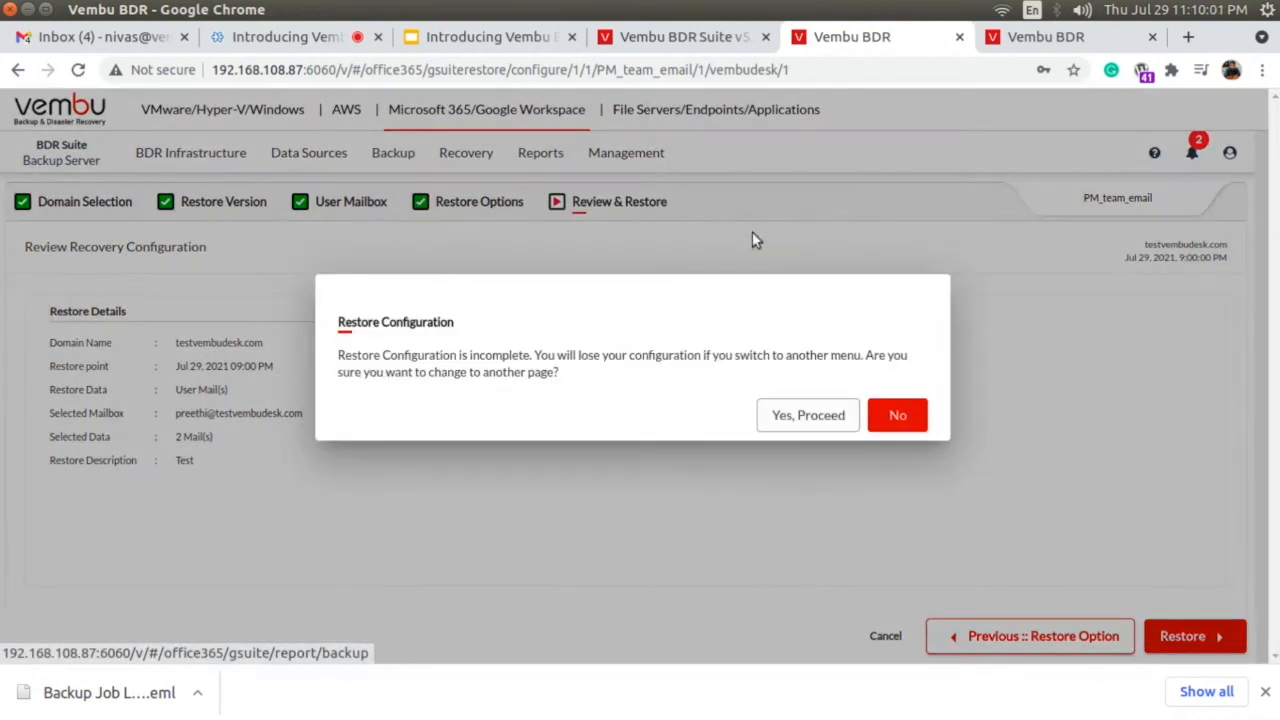
left_click(794, 413)
scroll(748, 457, "down", 2)
scroll(748, 457, "up", 2)
scroll(607, 432, "down", 2)
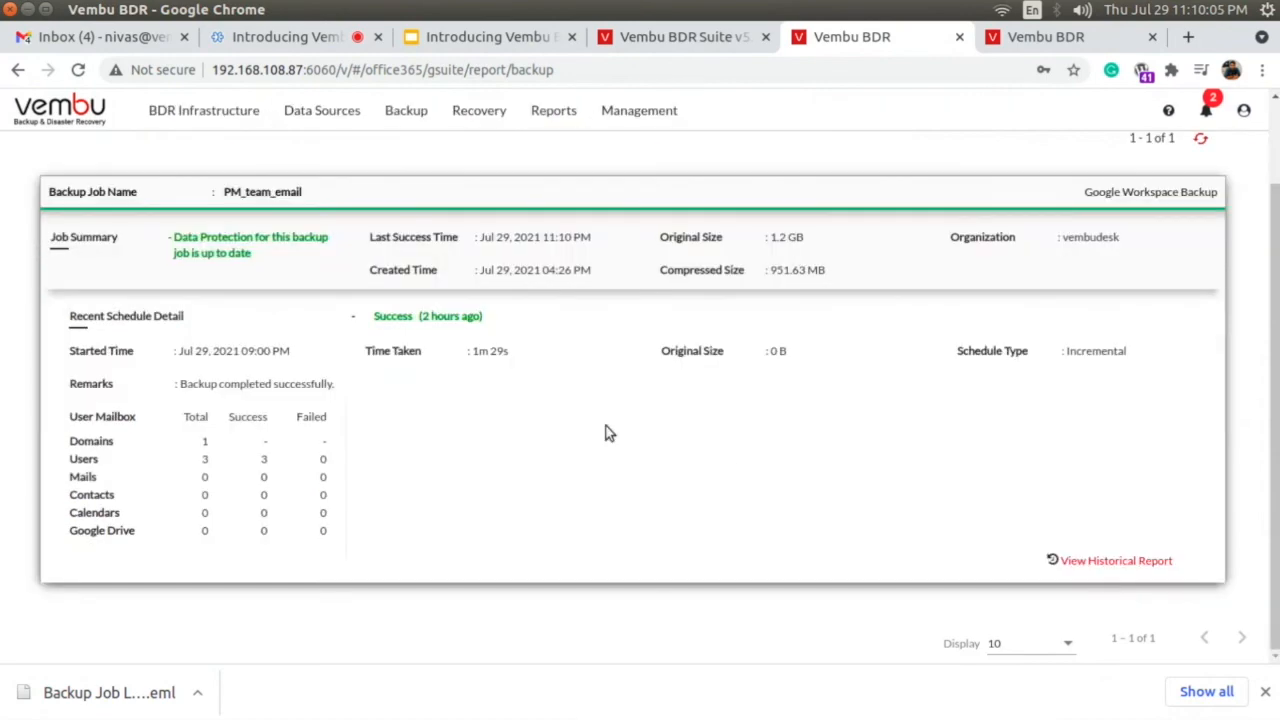
Open the historical report of the PM_team_email backup job and examine the remarks of its failed schedules.
left_click(1104, 561)
scroll(822, 437, "down", 8)
scroll(822, 437, "down", 3)
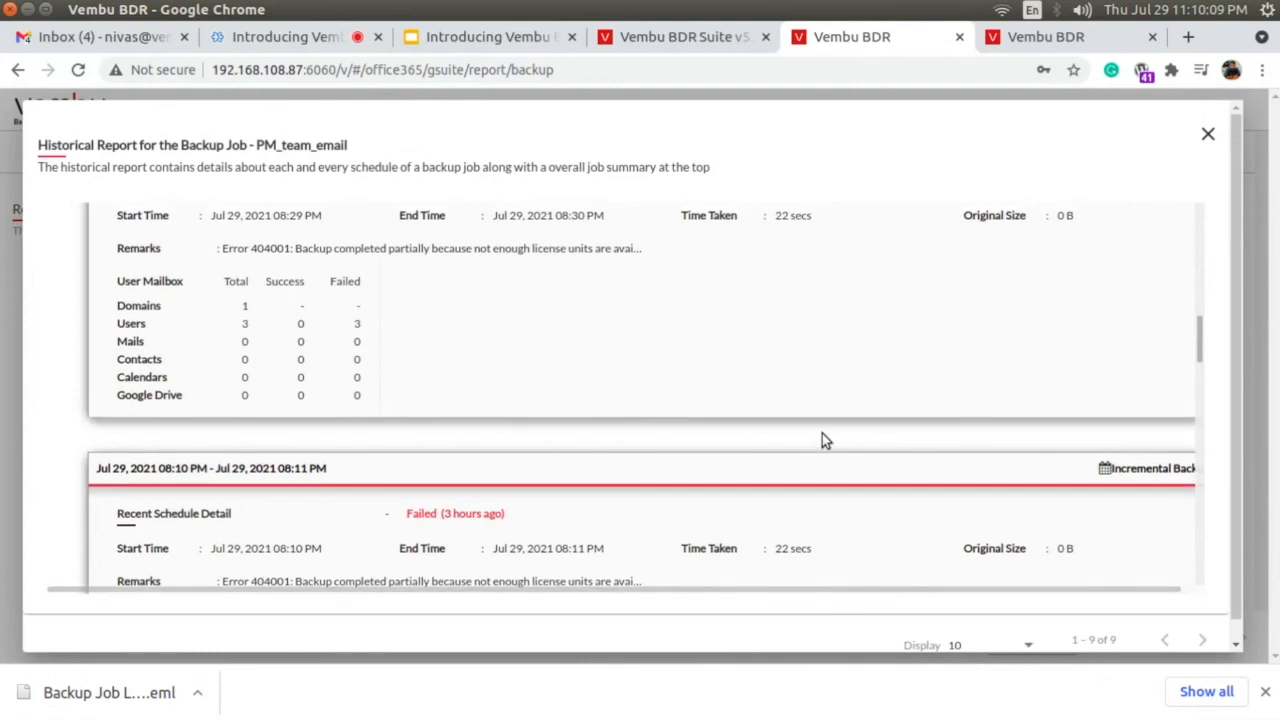
scroll(822, 435, "up", 2)
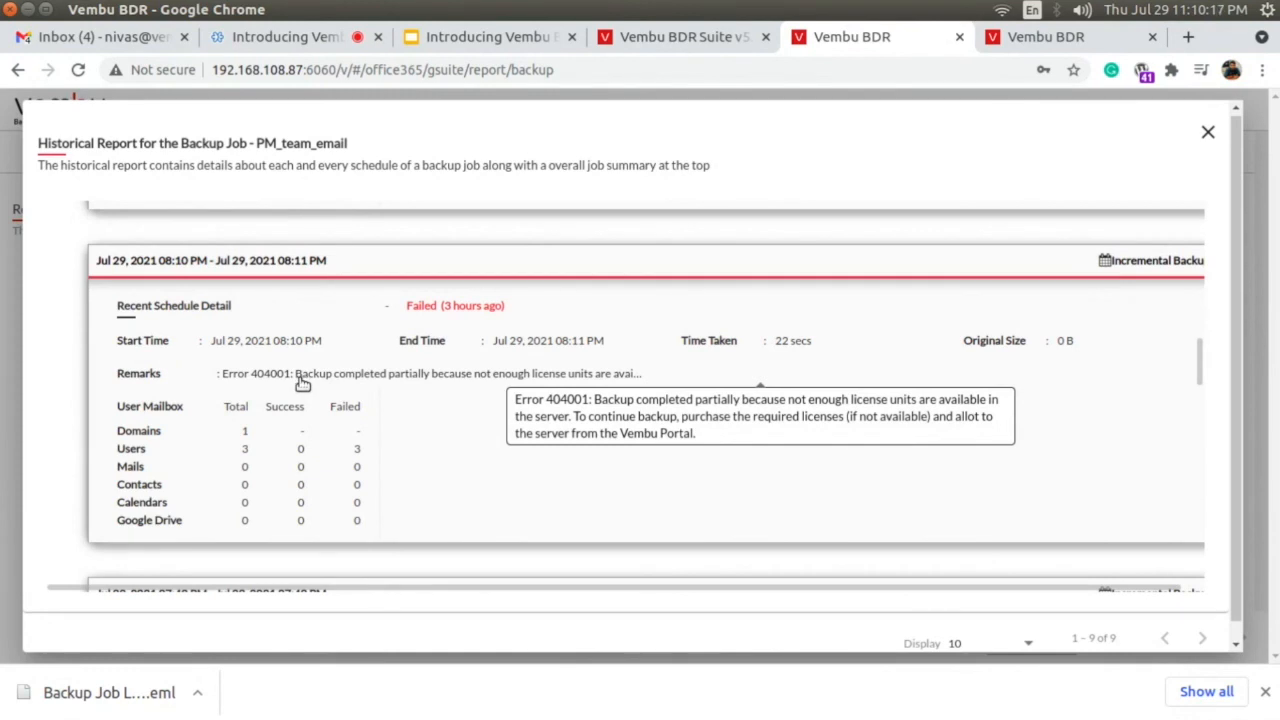
scroll(443, 391, "up", 5)
scroll(441, 384, "up", 5)
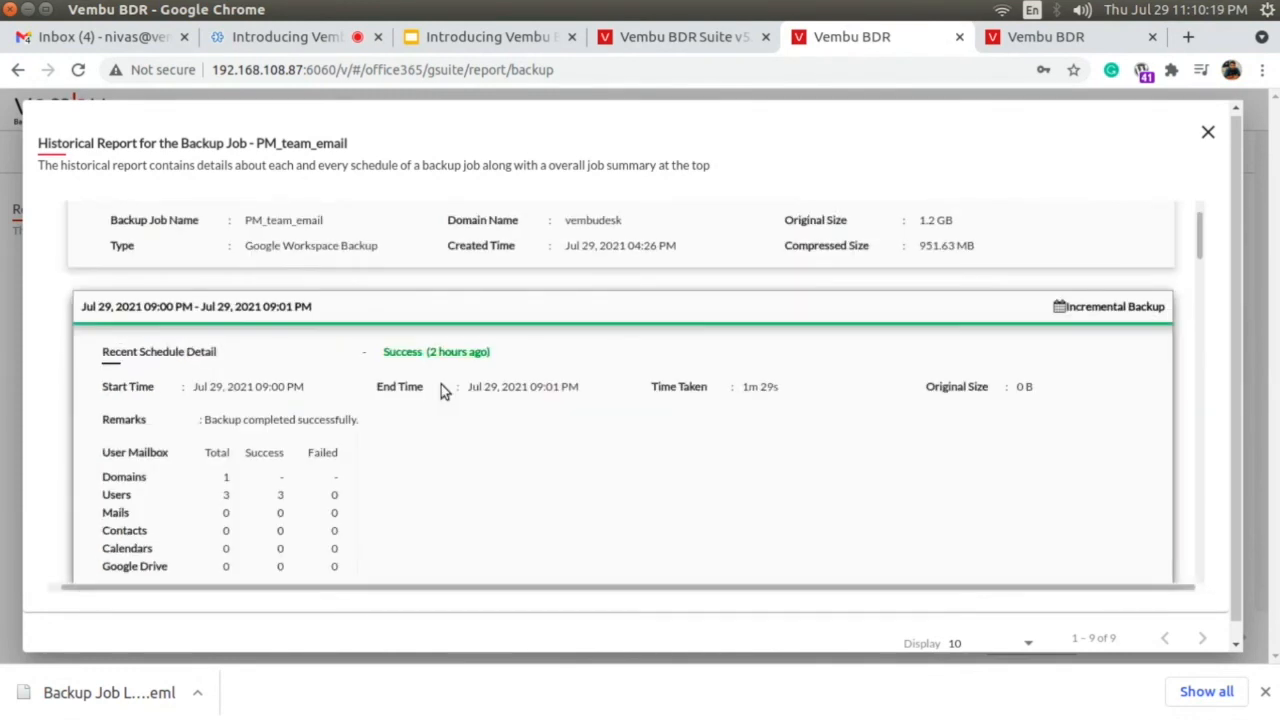
Examine the historical report from the latest incremental schedule down to the first full backup, and close the report.
scroll(441, 390, "down", 4)
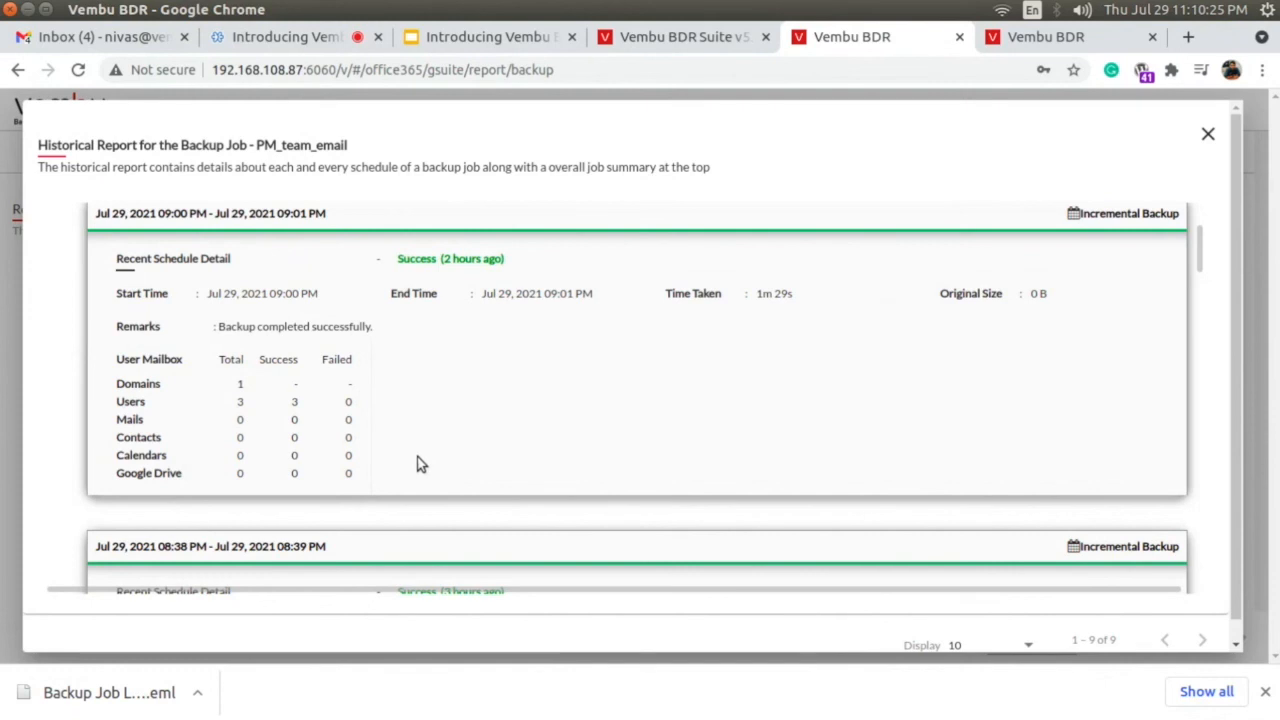
scroll(418, 462, "down", 4)
scroll(418, 462, "down", 3)
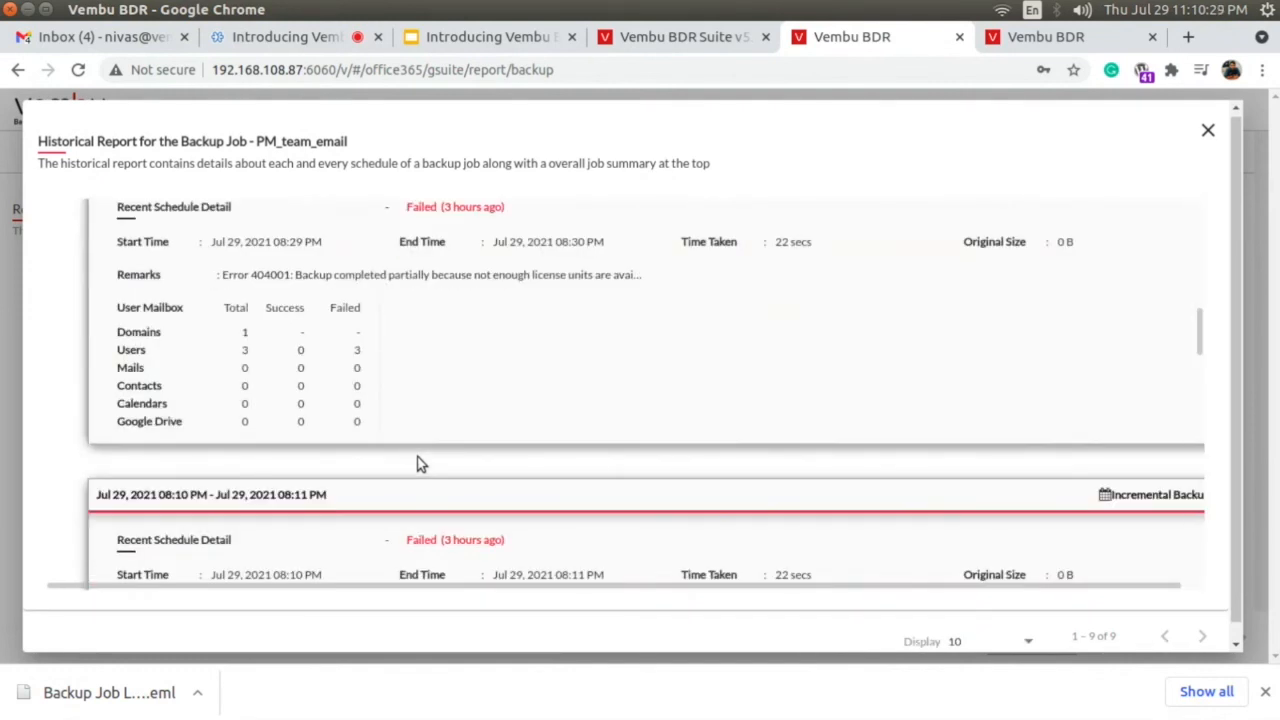
scroll(293, 363, "down", 5)
scroll(293, 363, "down", 4)
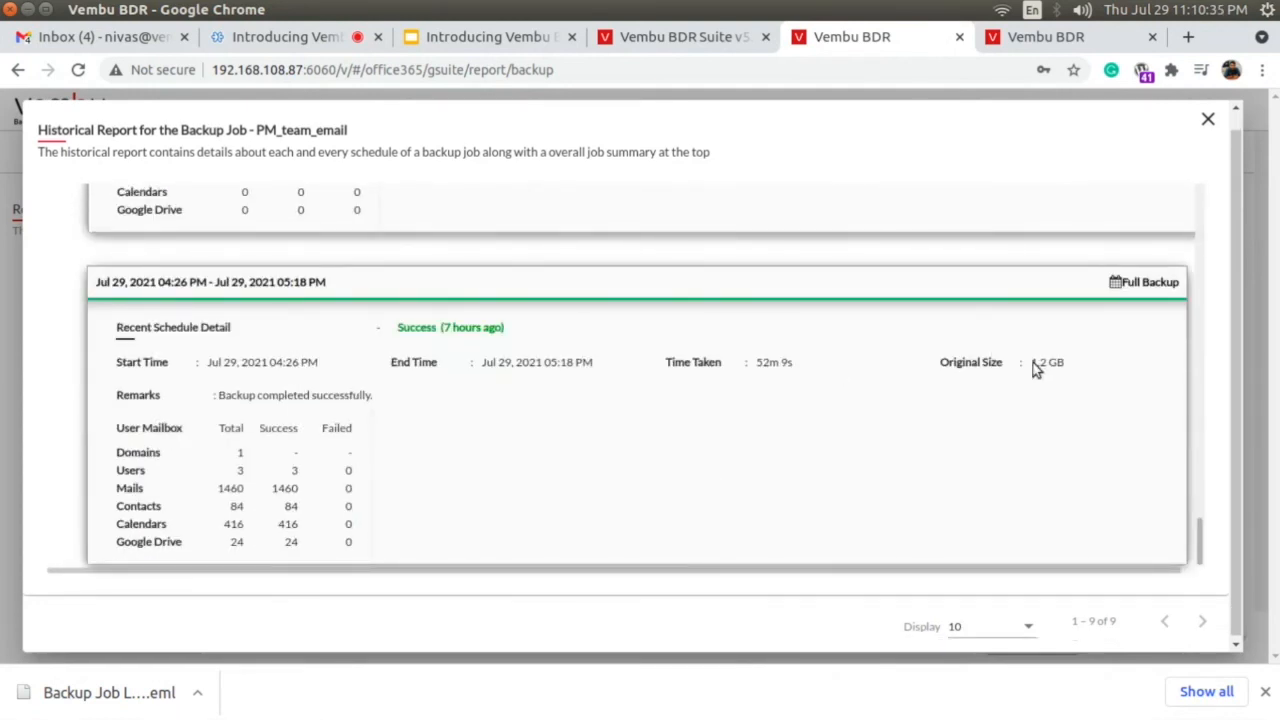
scroll(1126, 434, "down", 1)
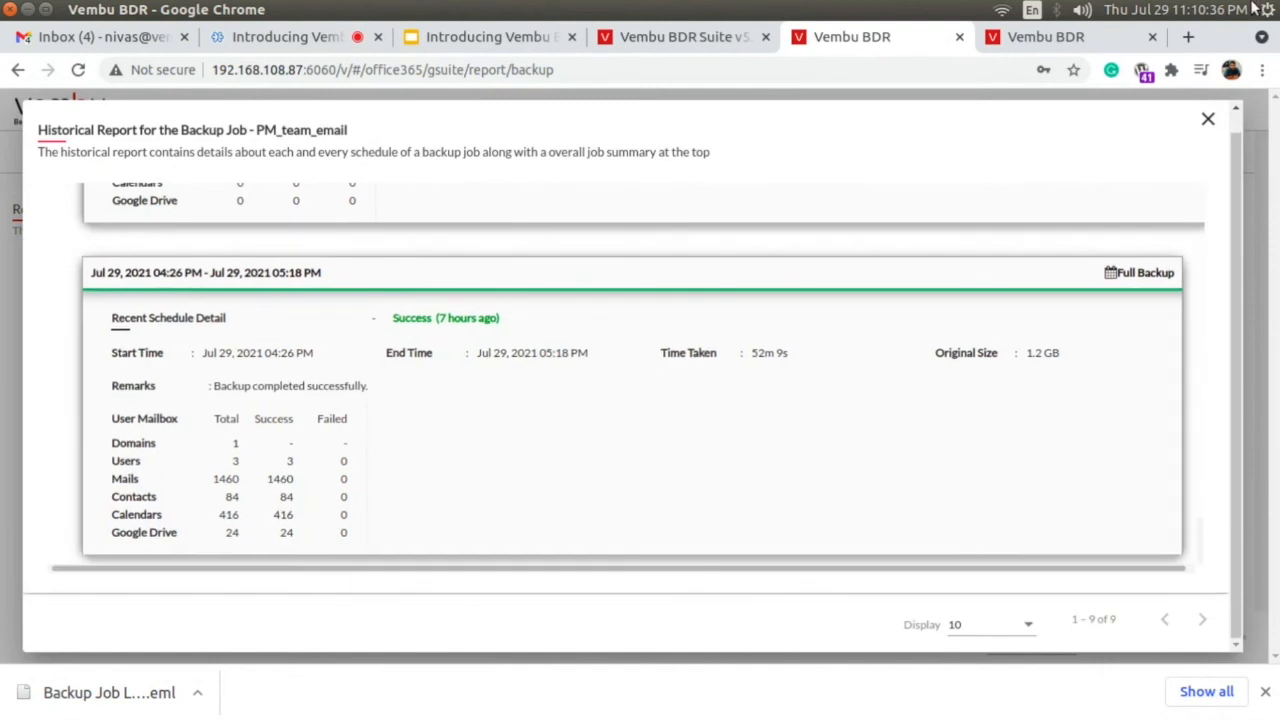
left_click(1210, 121)
mouse_move(549, 162)
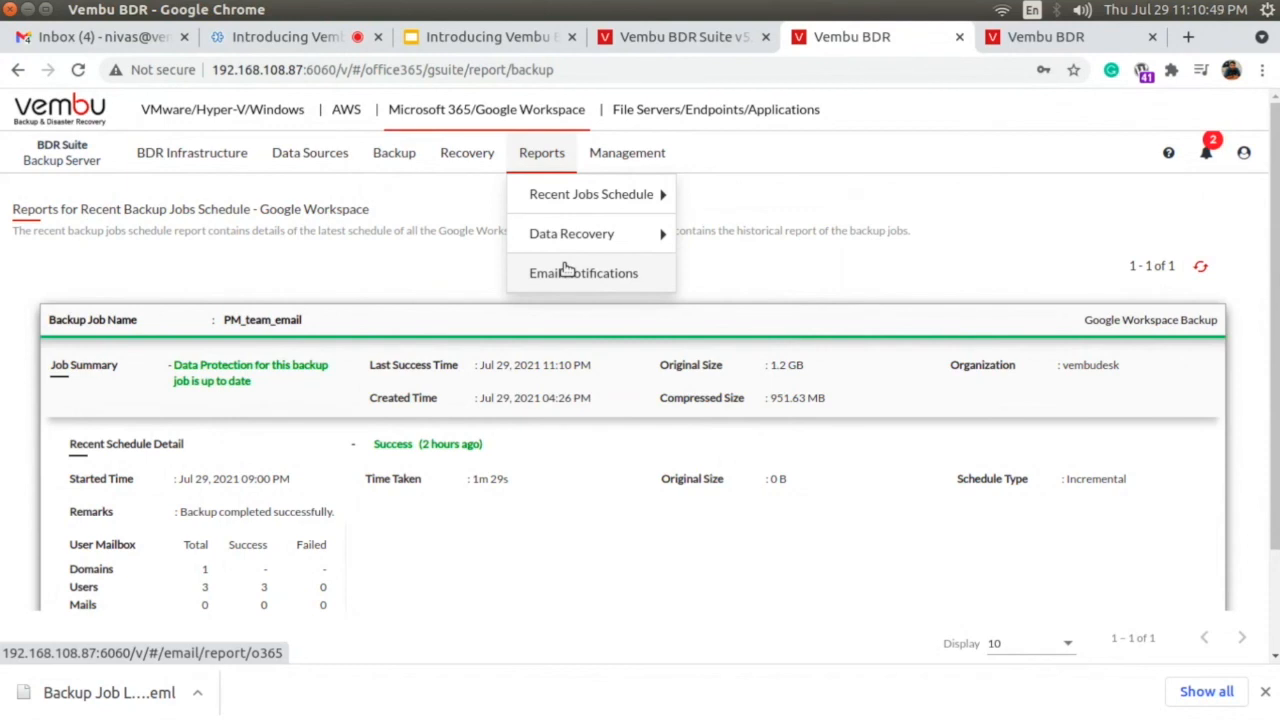
mouse_move(623, 154)
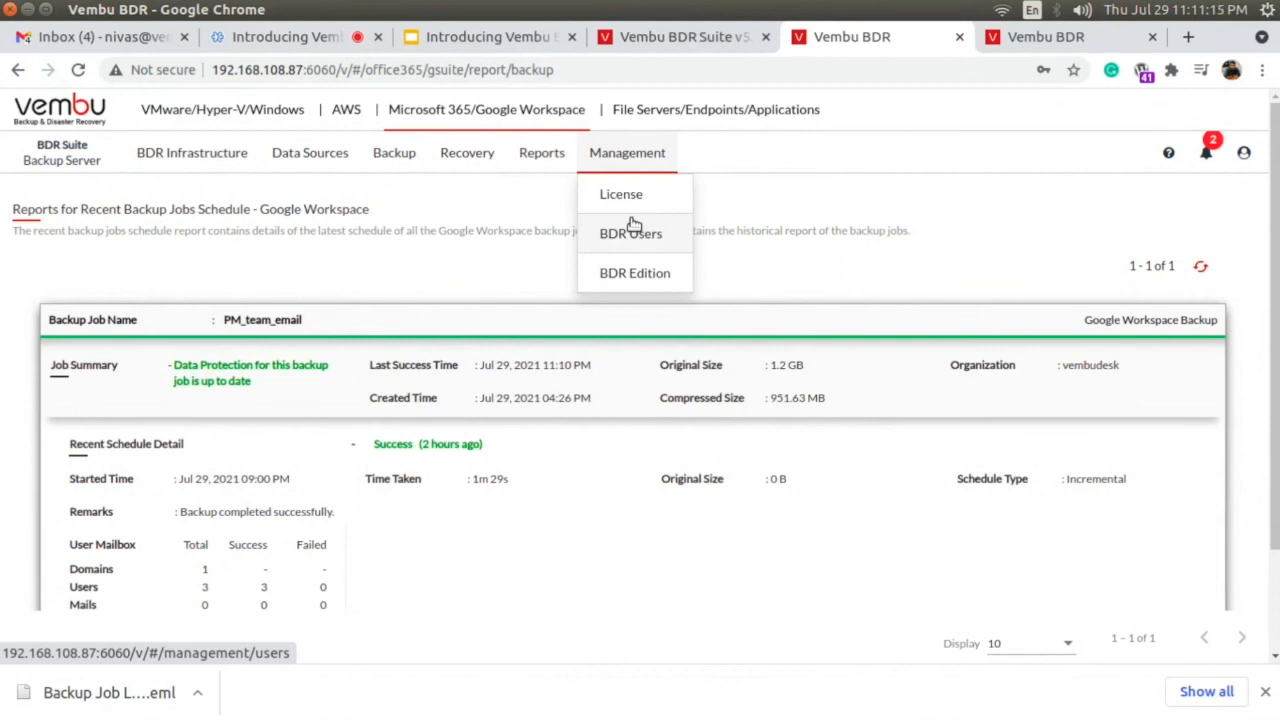
Open the user guide from the Vembu BDR Suite v5.0 Beta download page and expand its Backup for Google Workspace topics.
left_click(700, 40)
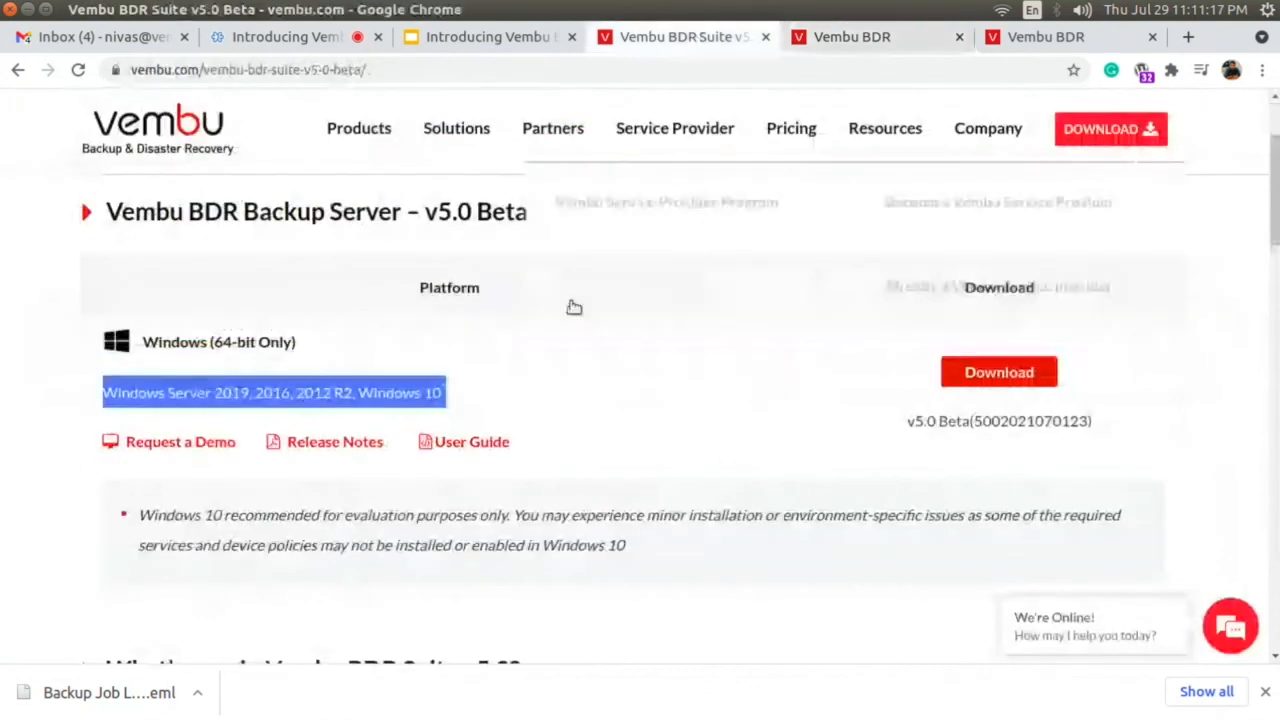
left_click(56, 512)
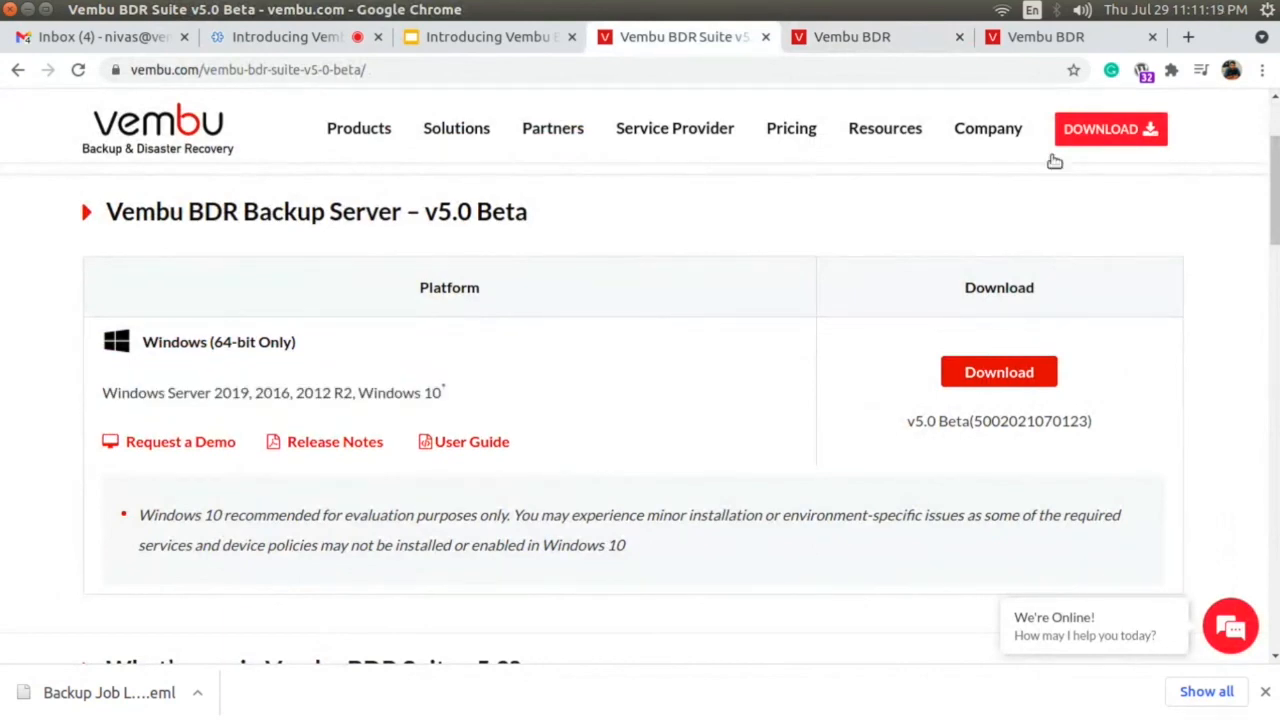
left_click(468, 446)
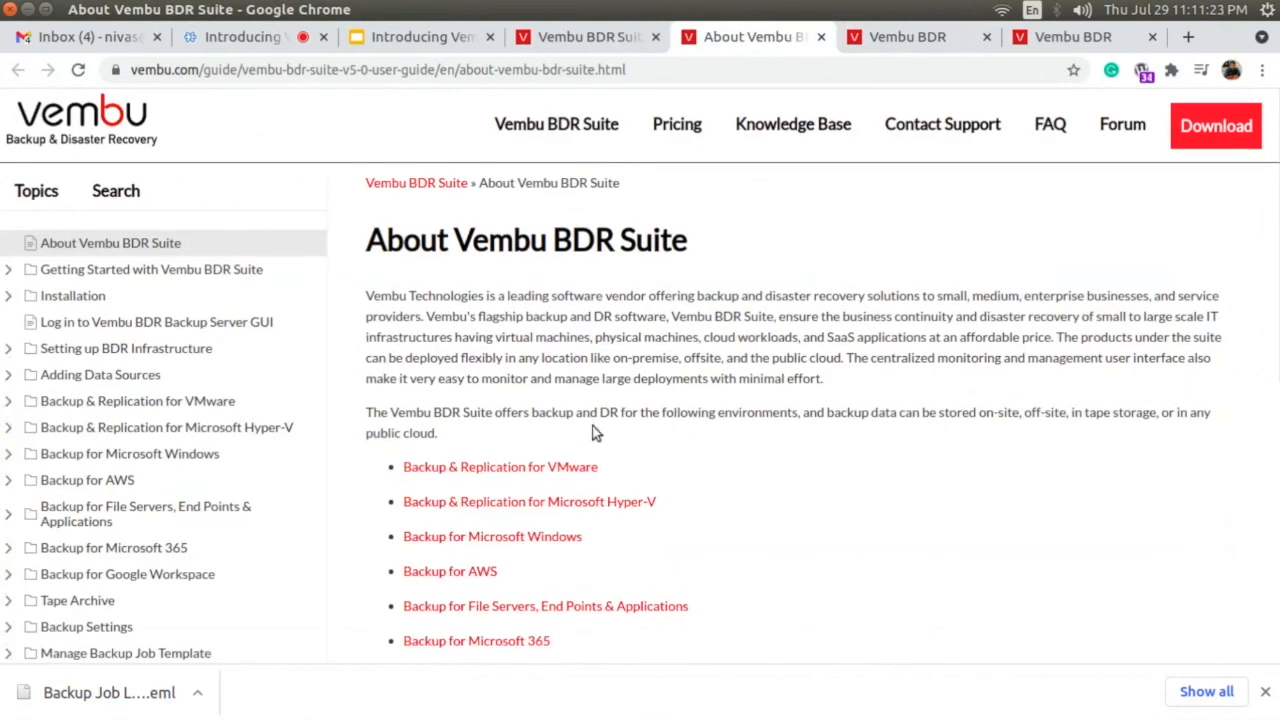
scroll(135, 445, "down", 3)
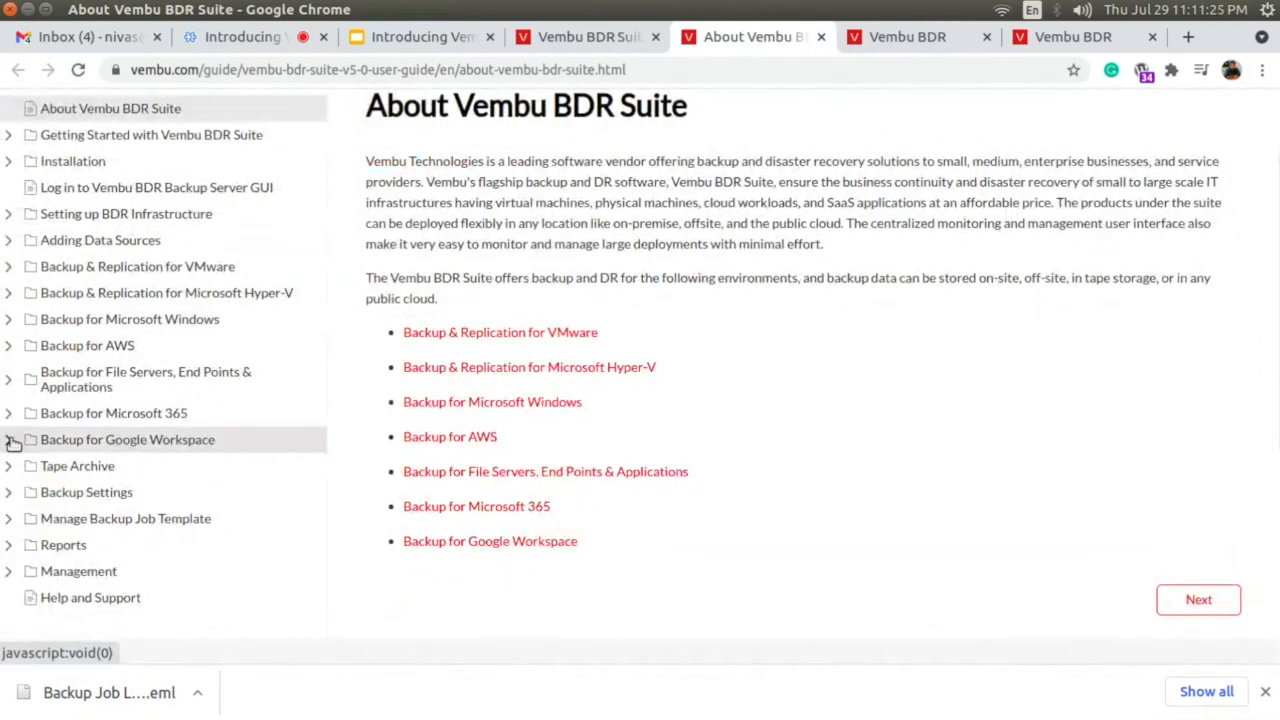
left_click(10, 440)
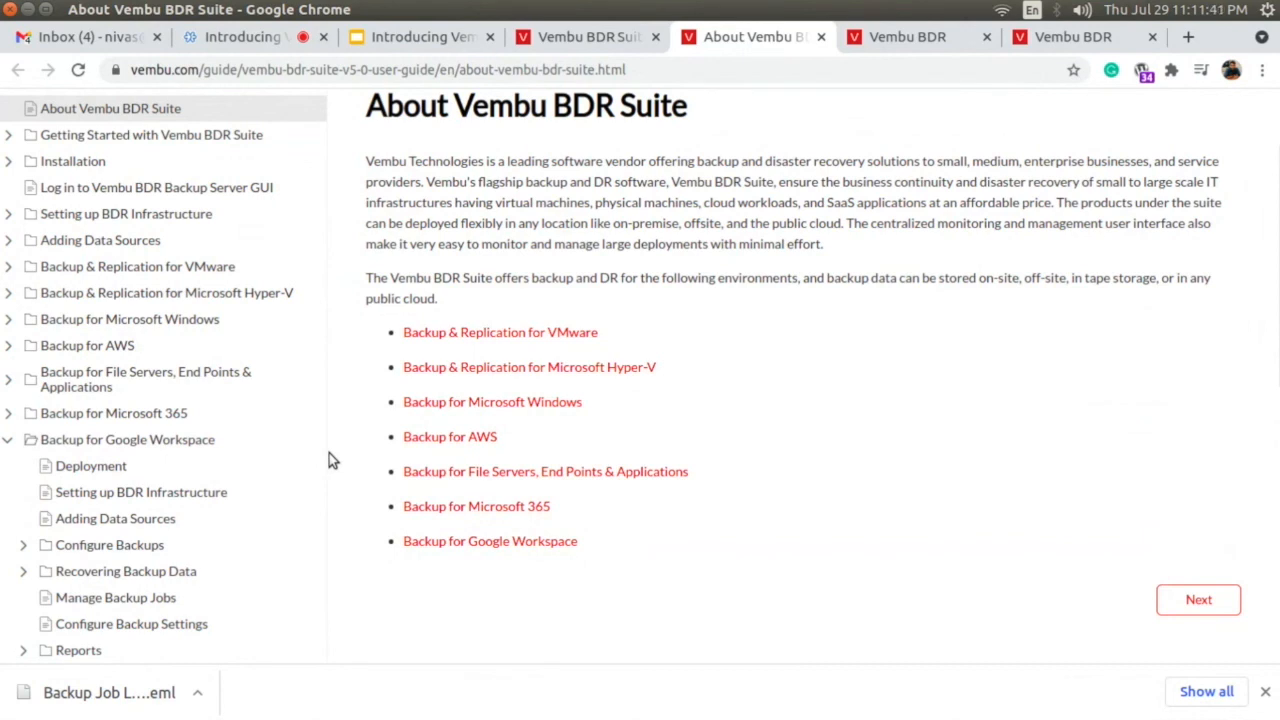
Return to the backup server console and examine the VMware/Hyper-V/Windows section's data source, backup, VM replication and management options.
left_click(915, 39)
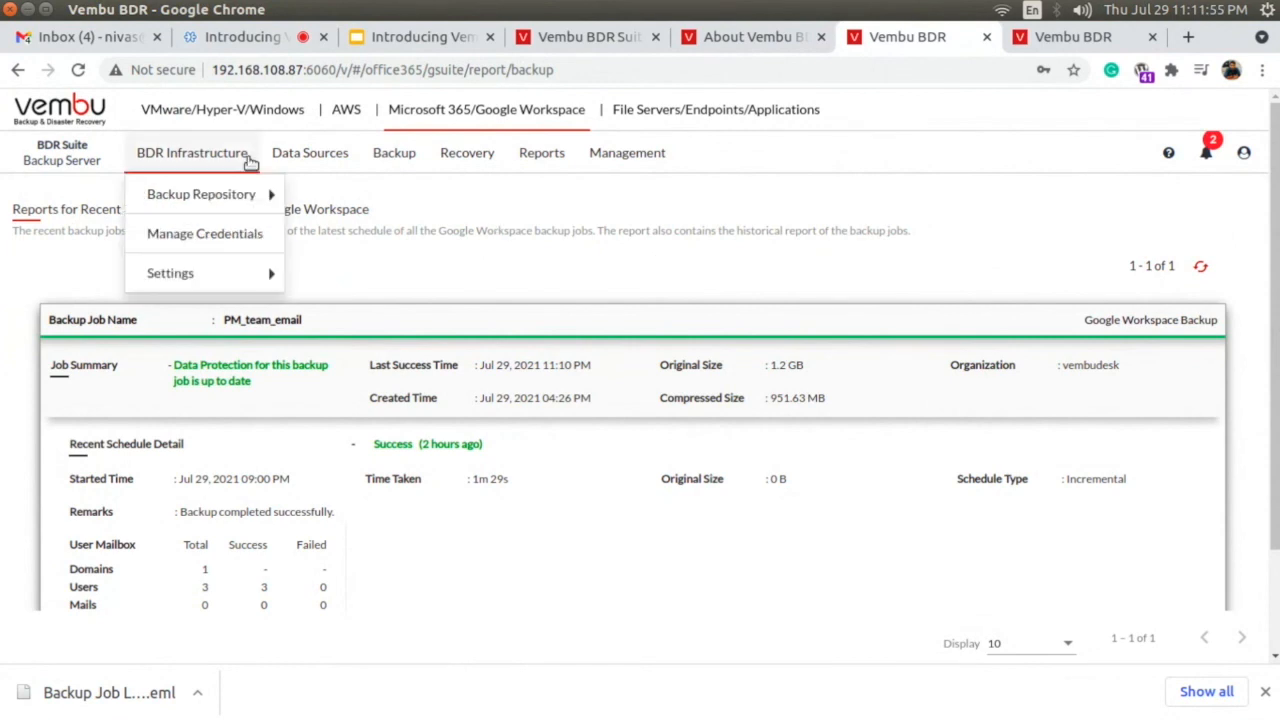
left_click(193, 111)
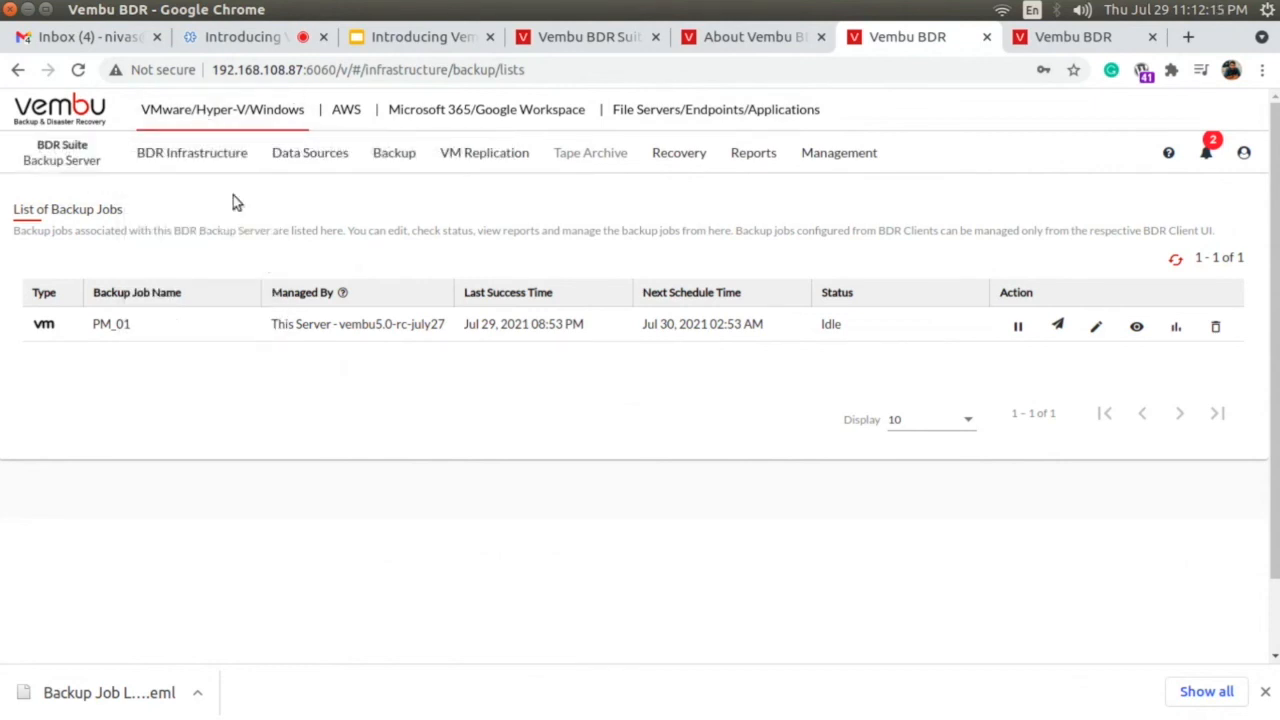
mouse_move(291, 160)
mouse_move(300, 195)
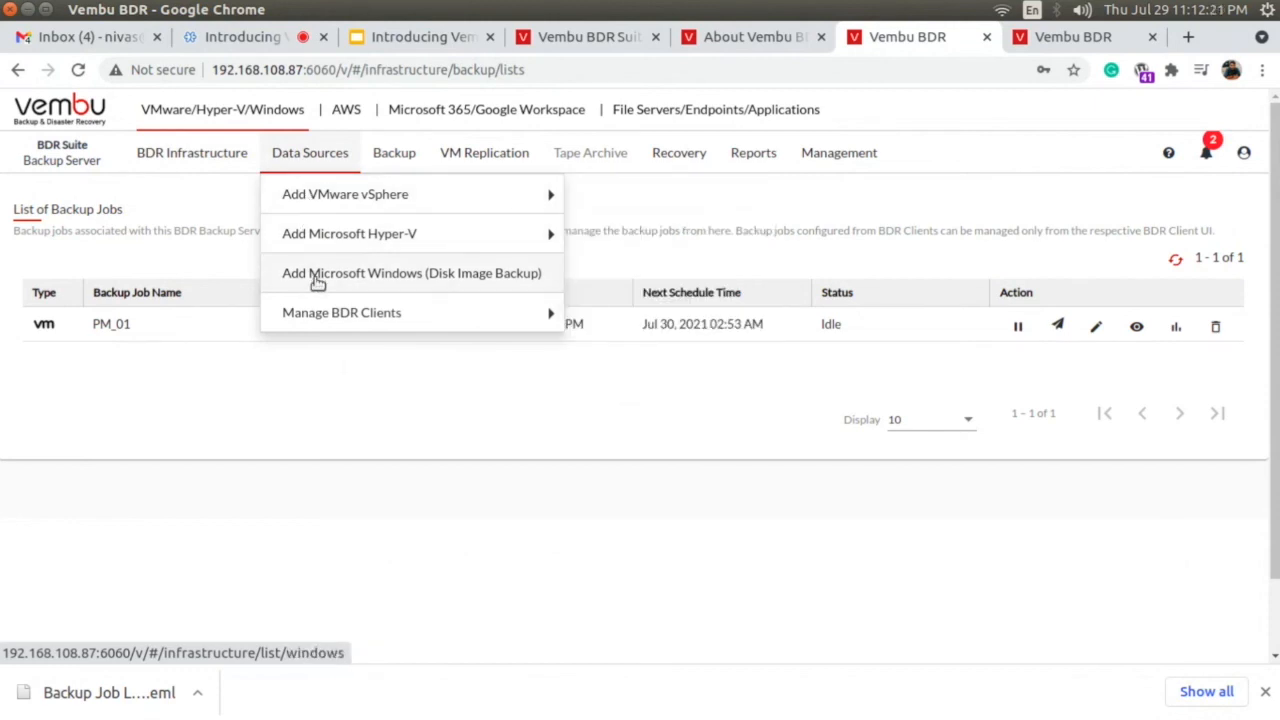
mouse_move(384, 214)
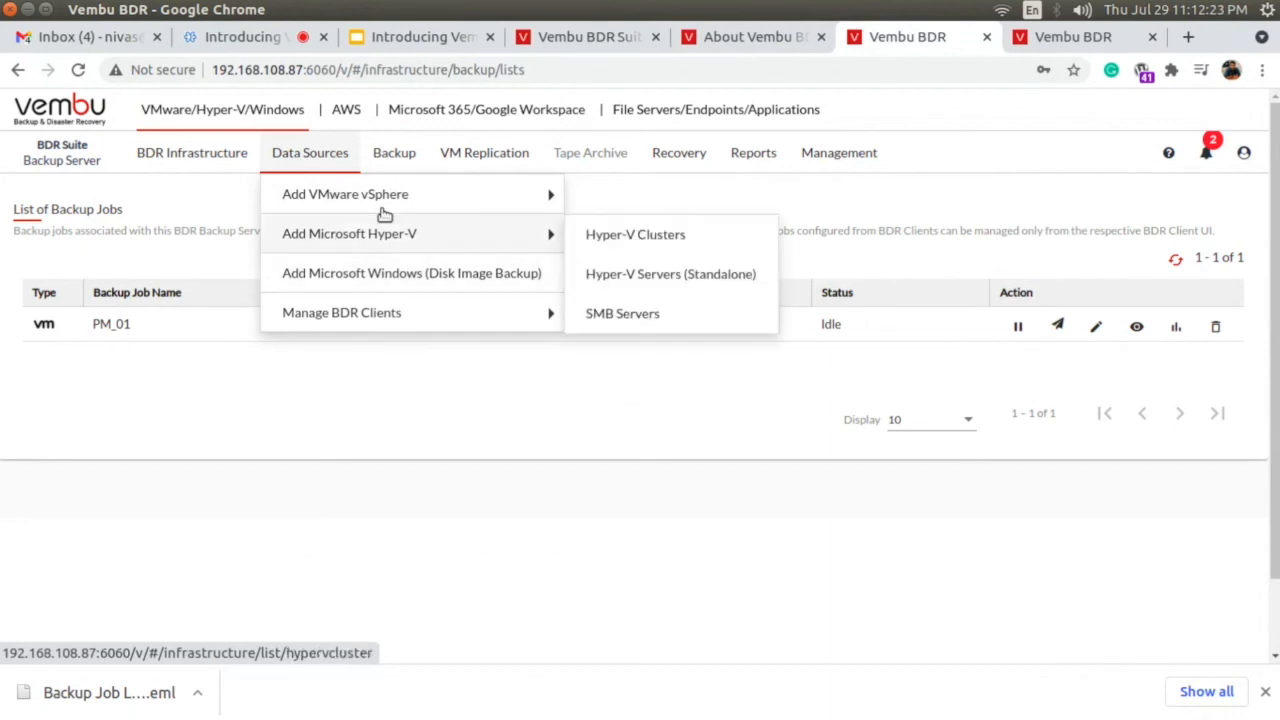
mouse_move(402, 165)
mouse_move(405, 195)
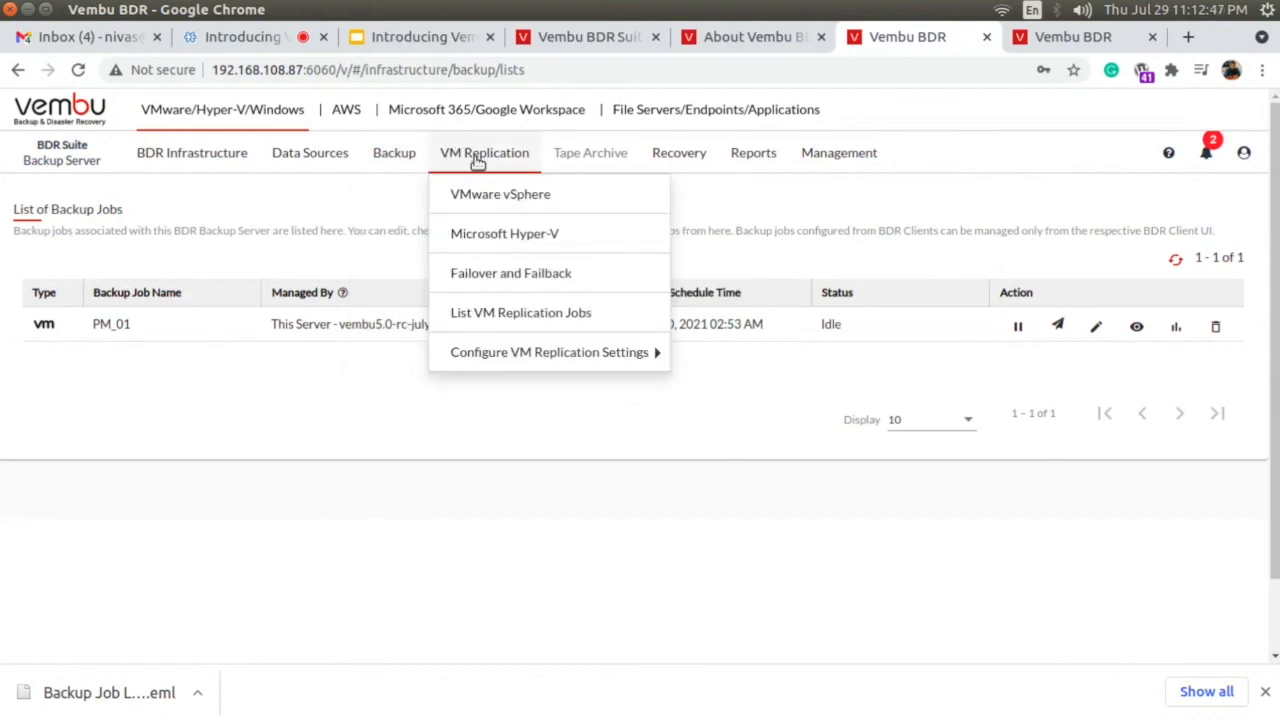
mouse_move(835, 163)
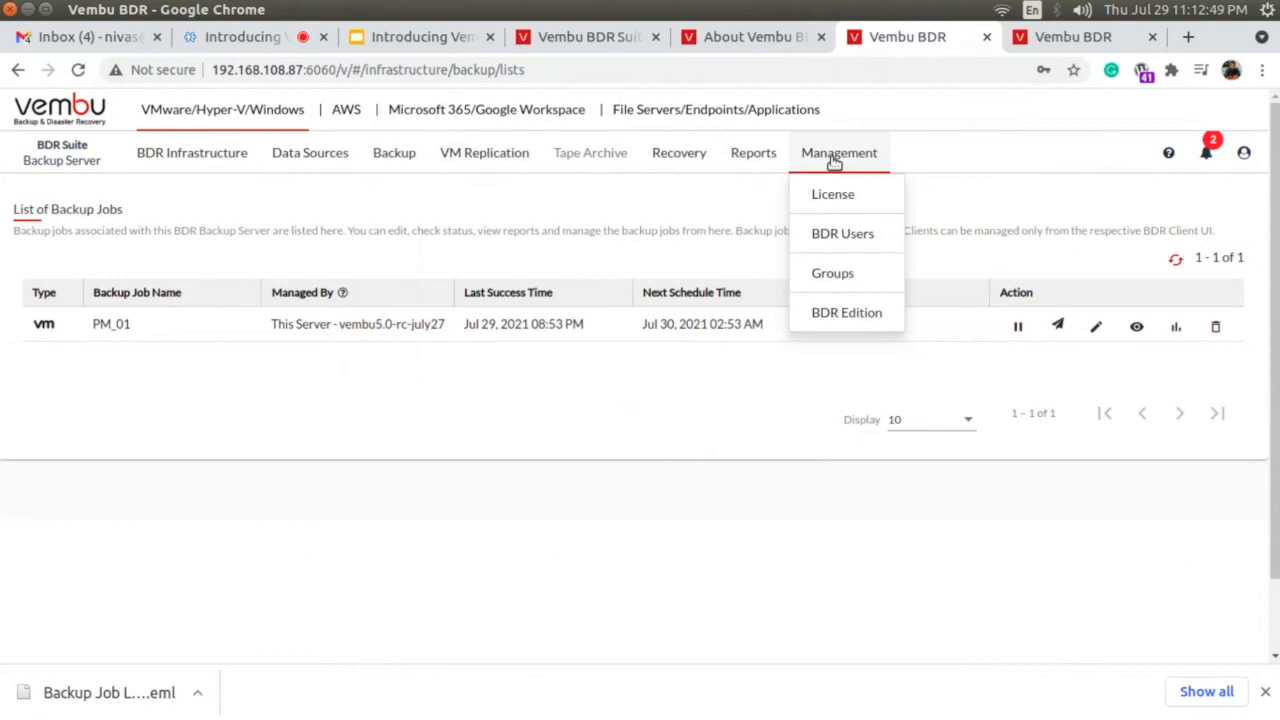